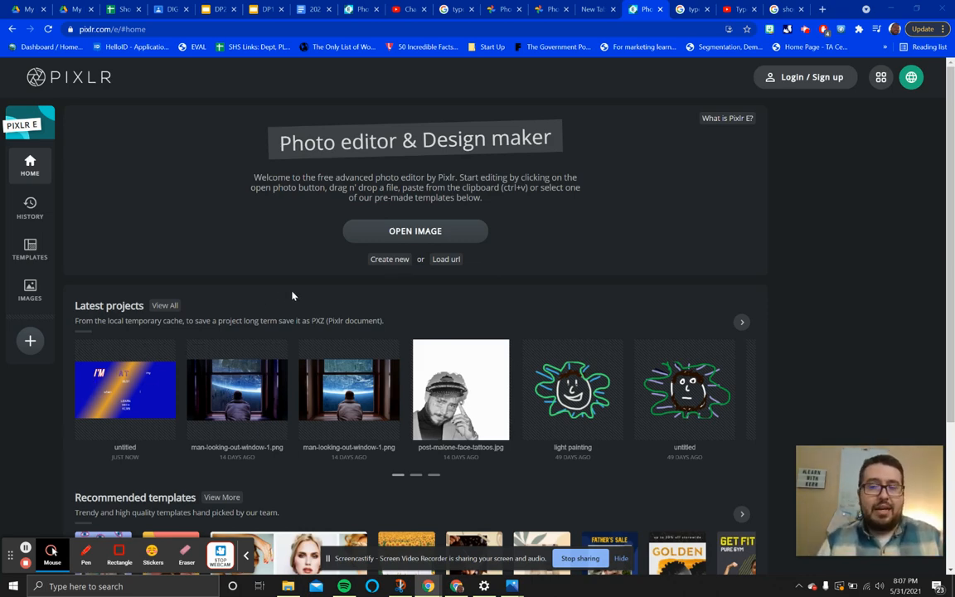
- Create a new blank Full HD canvas of 1920 x 1080 pixels with no background
click(391, 260)
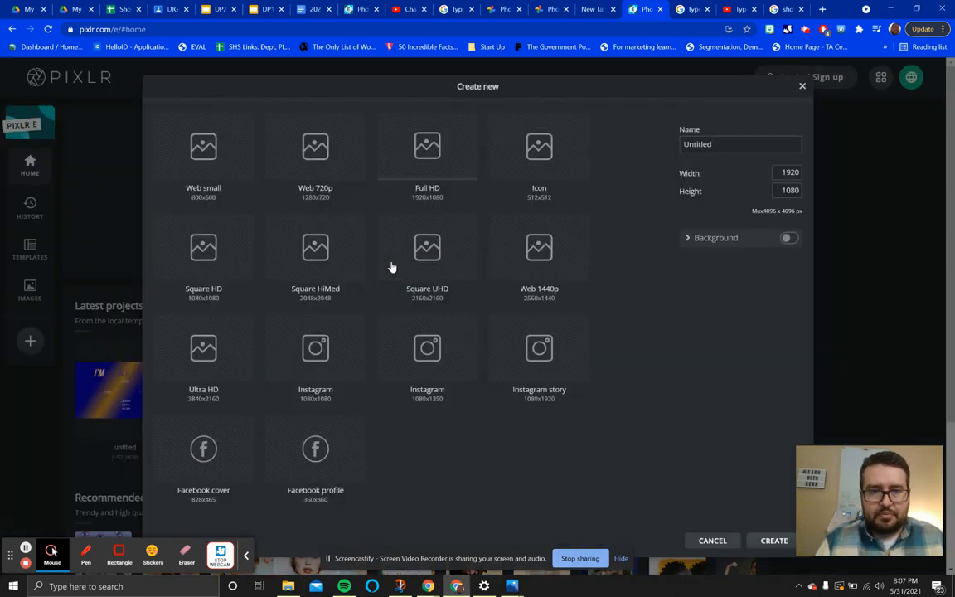
click(430, 148)
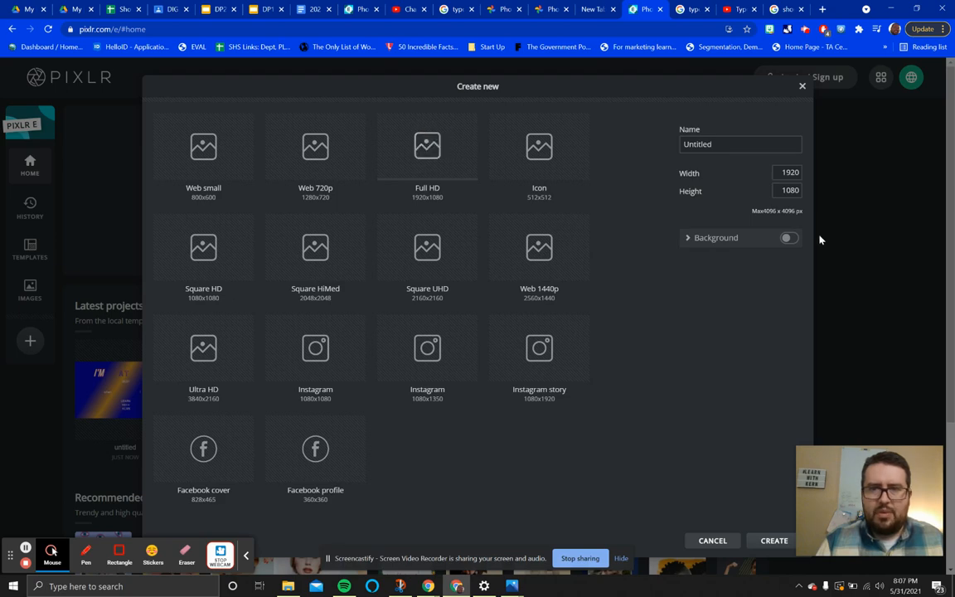
click(772, 542)
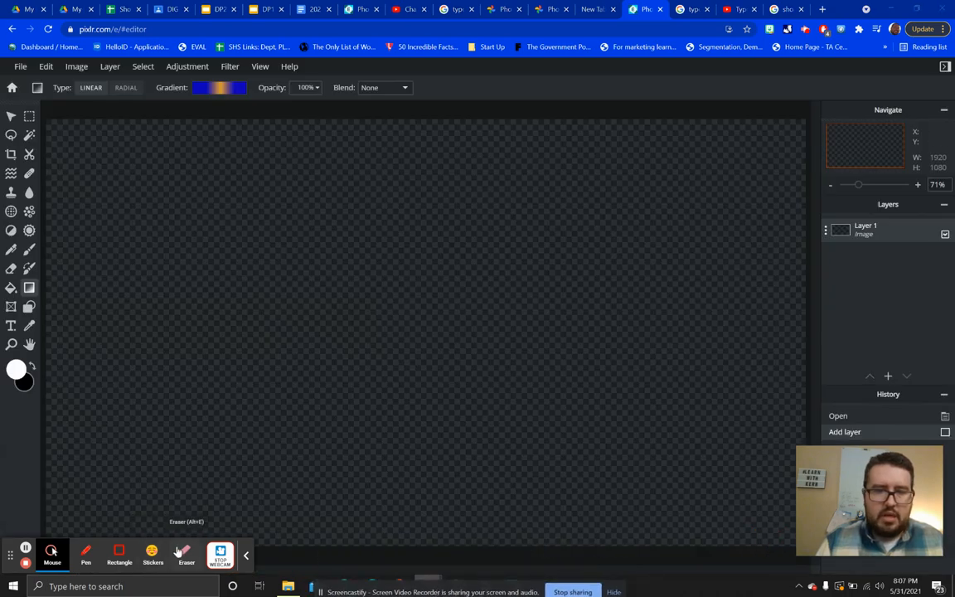
click(246, 554)
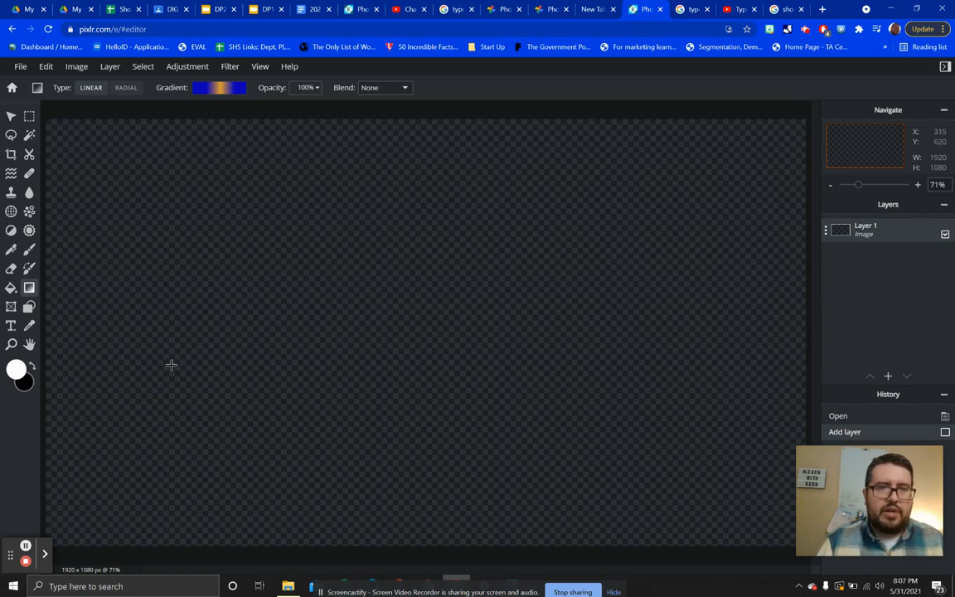
mouse_move(881, 459)
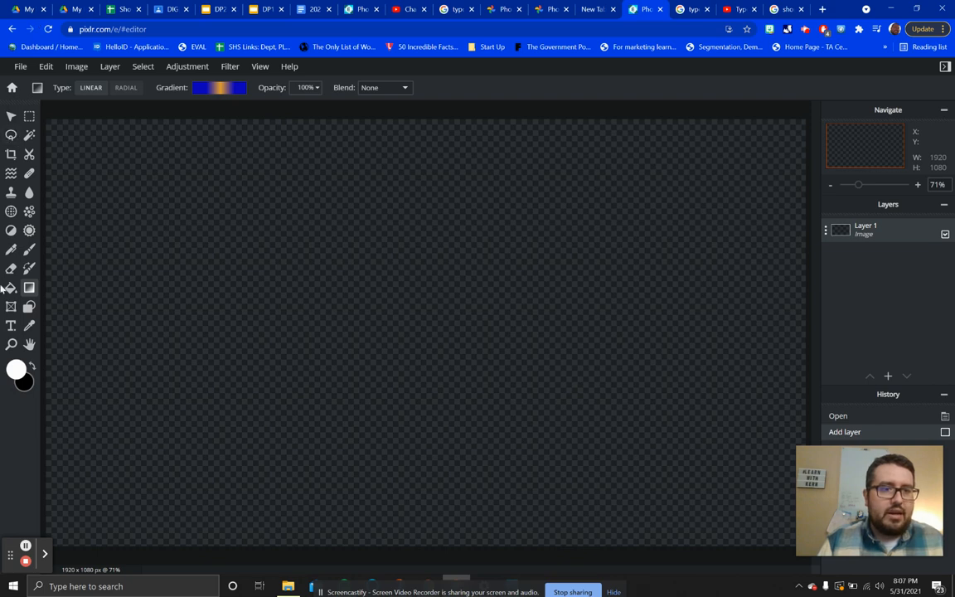
- Add a text layer reading "I'm", narrow its text box and place it in the canvas's upper-left area
click(12, 328)
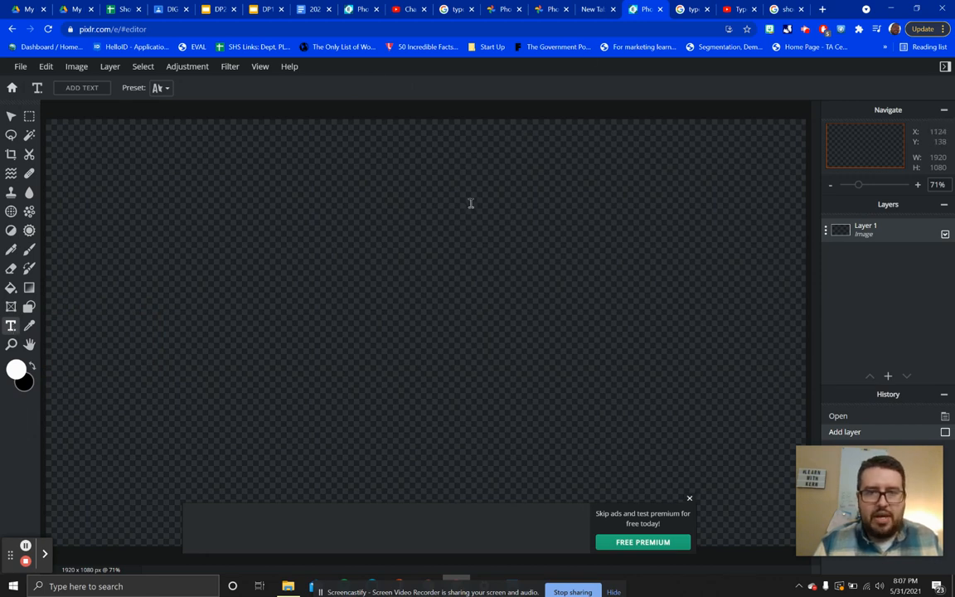
click(173, 179)
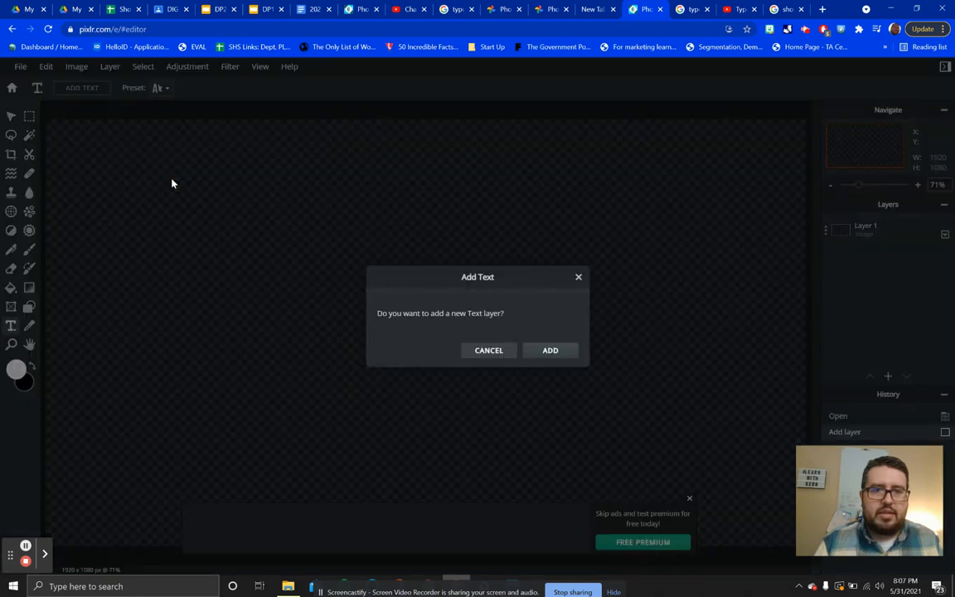
click(560, 353)
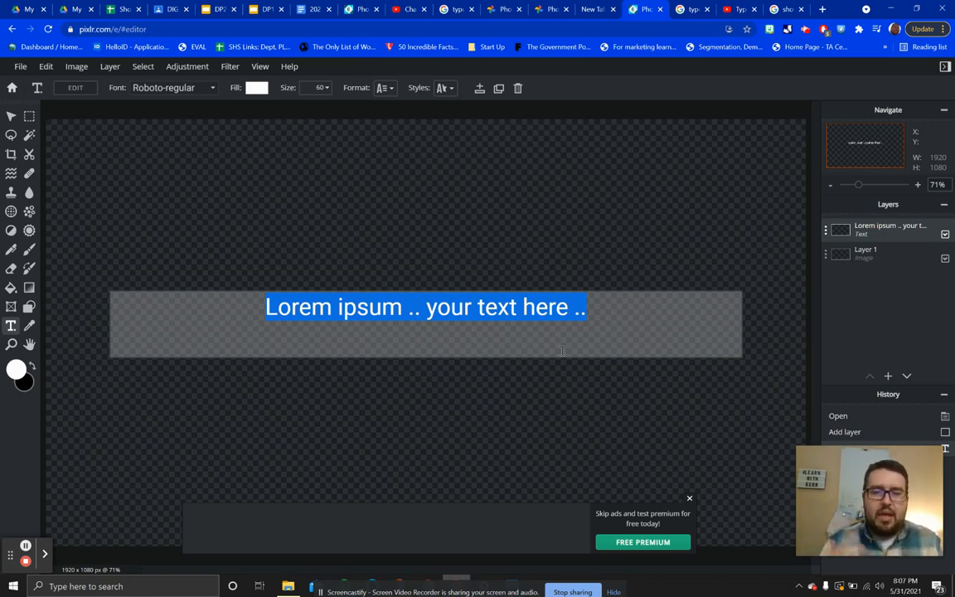
text(I'm)
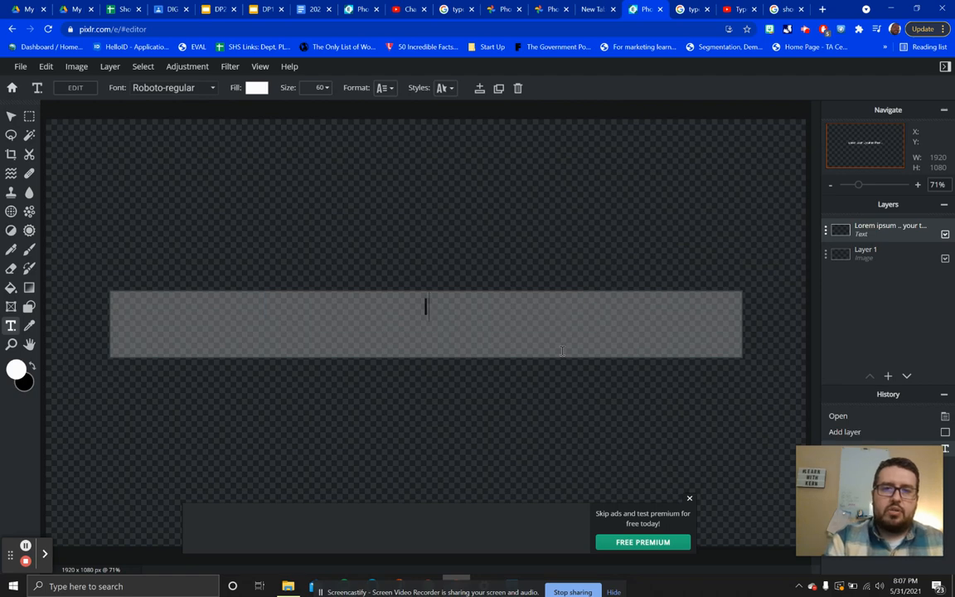
click(697, 246)
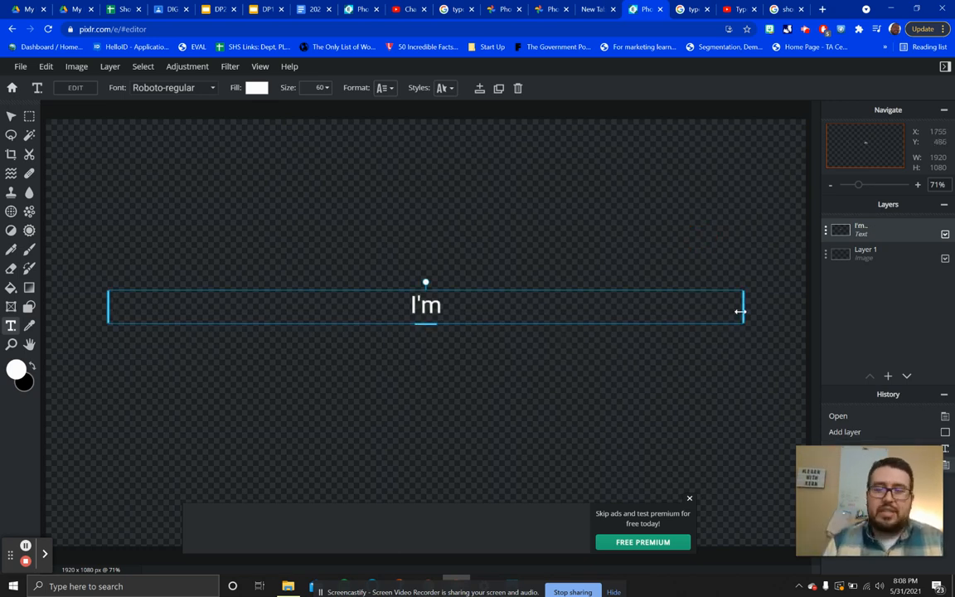
drag(740, 311, 219, 171)
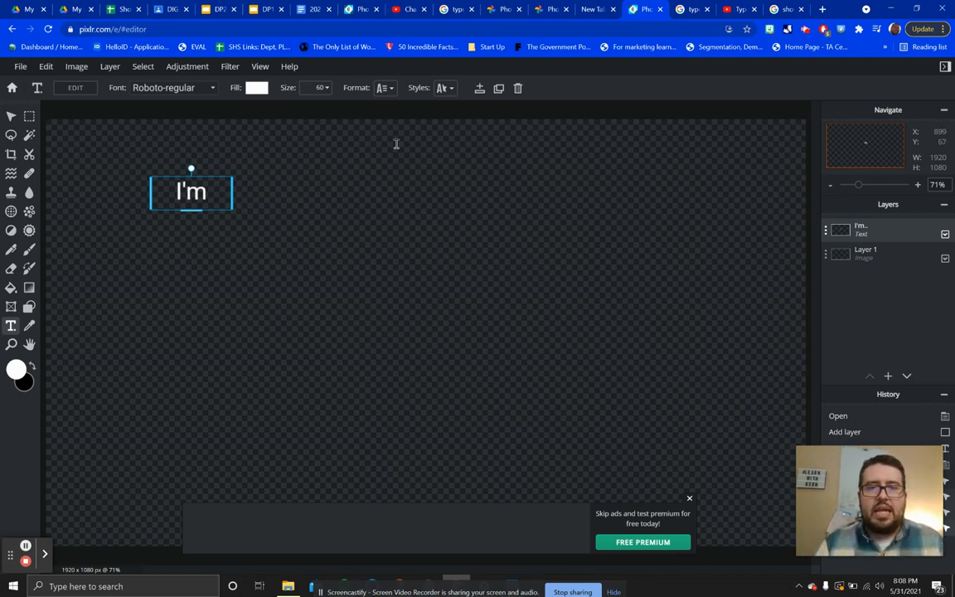
- Add a separate text layer reading "at", narrow its box and place it level with "I'm" near the canvas's upper centre
click(417, 197)
click(416, 196)
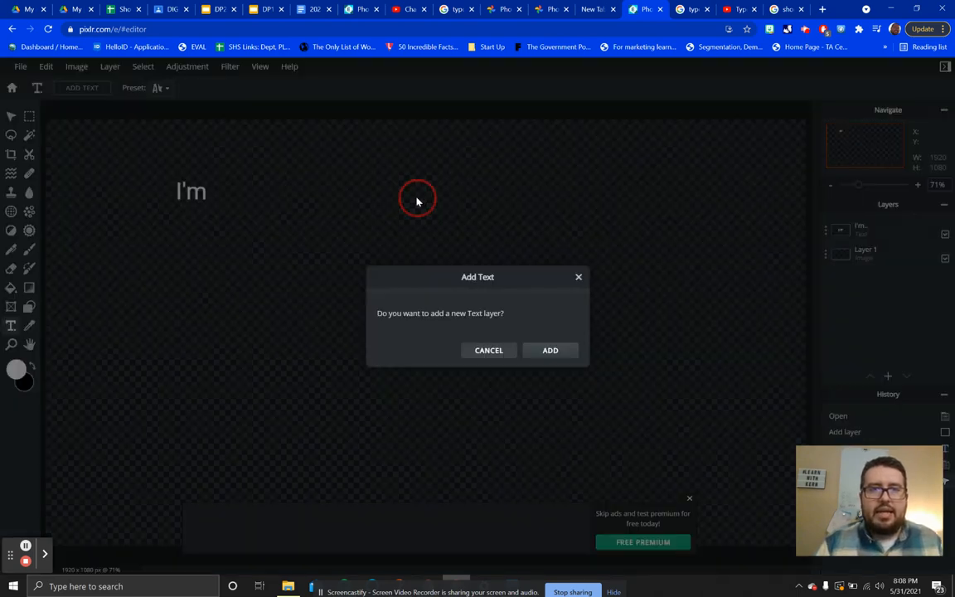
click(555, 354)
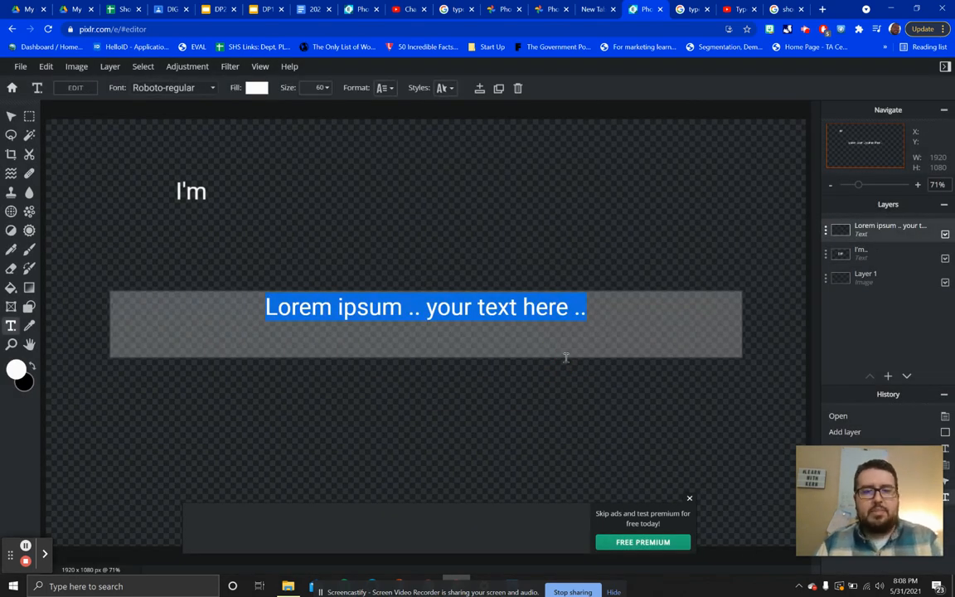
text(at)
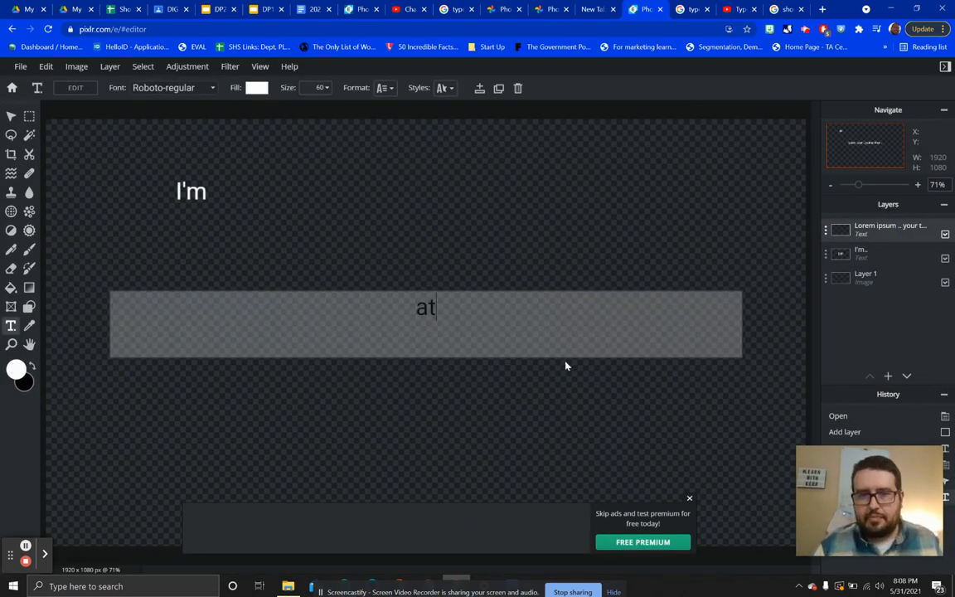
click(773, 234)
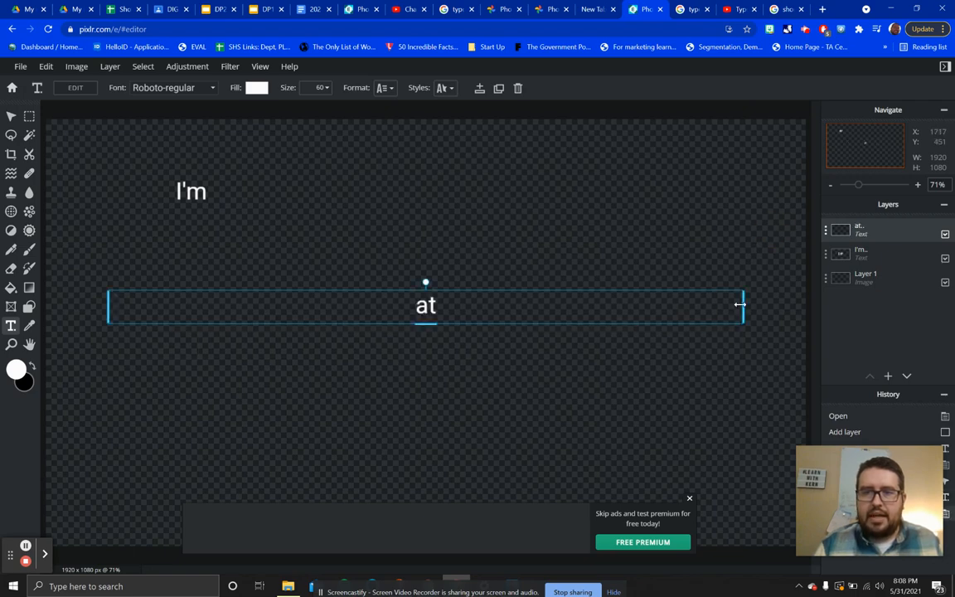
drag(743, 305, 438, 177)
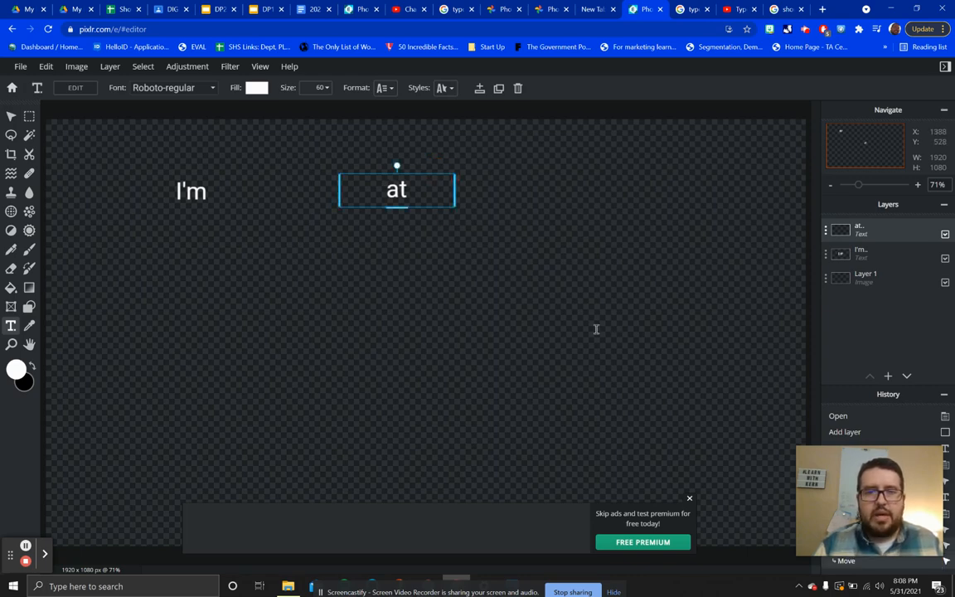
- Add a text layer reading "my", narrow its box and place it in the canvas's upper right, roughly level with "at"
click(595, 329)
click(595, 329)
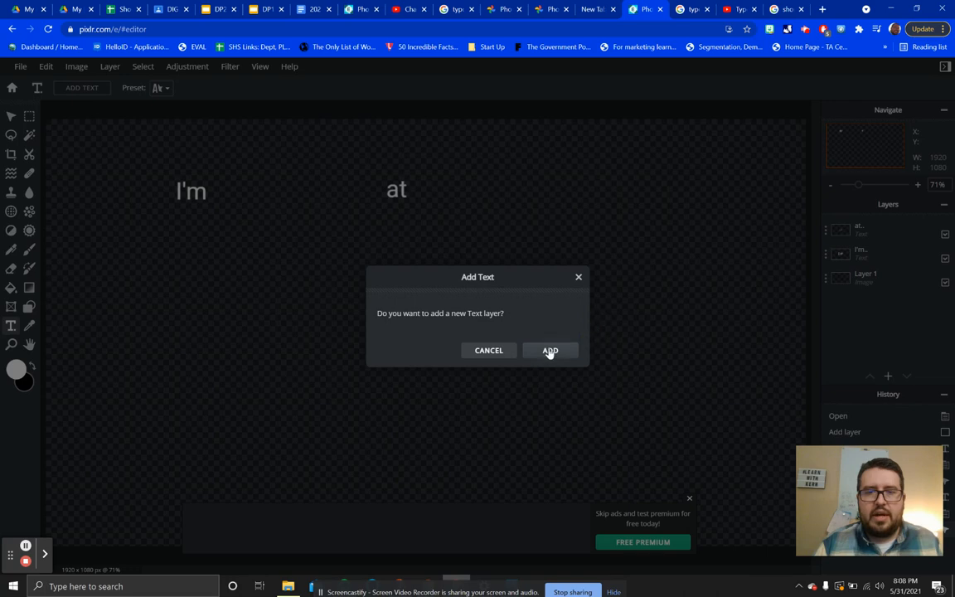
click(550, 351)
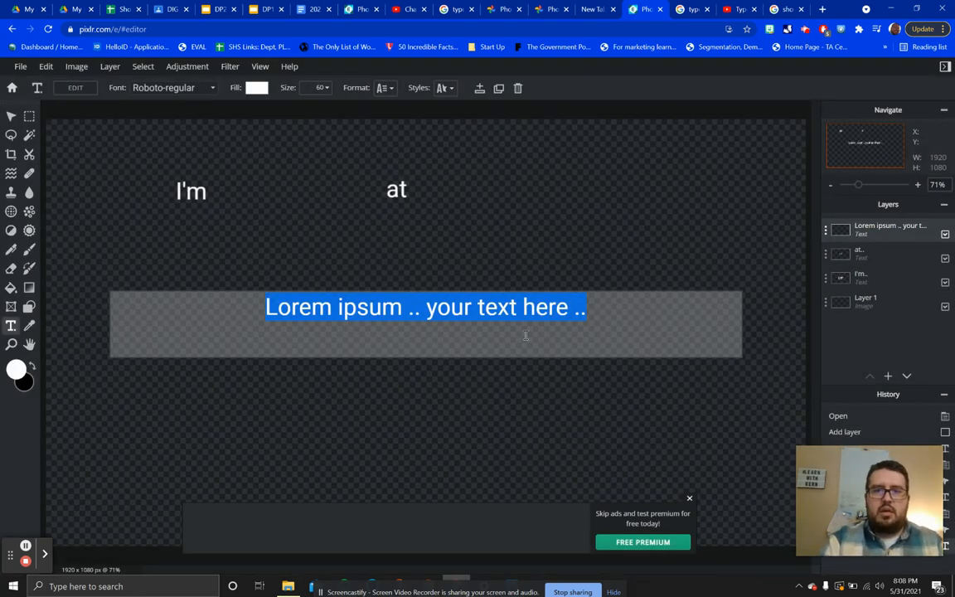
text(my)
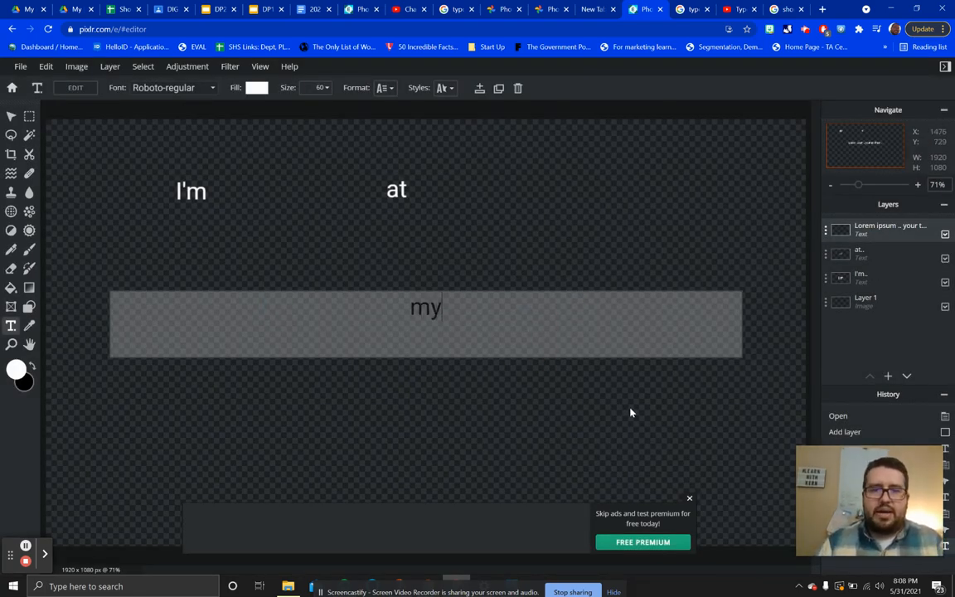
key(Escape)
drag(744, 307, 785, 241)
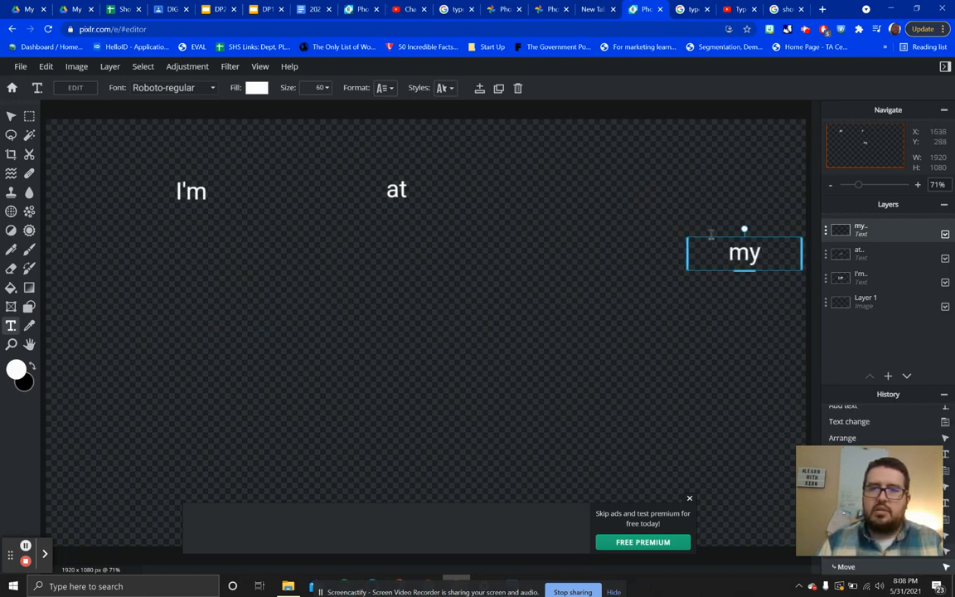
drag(718, 238, 609, 185)
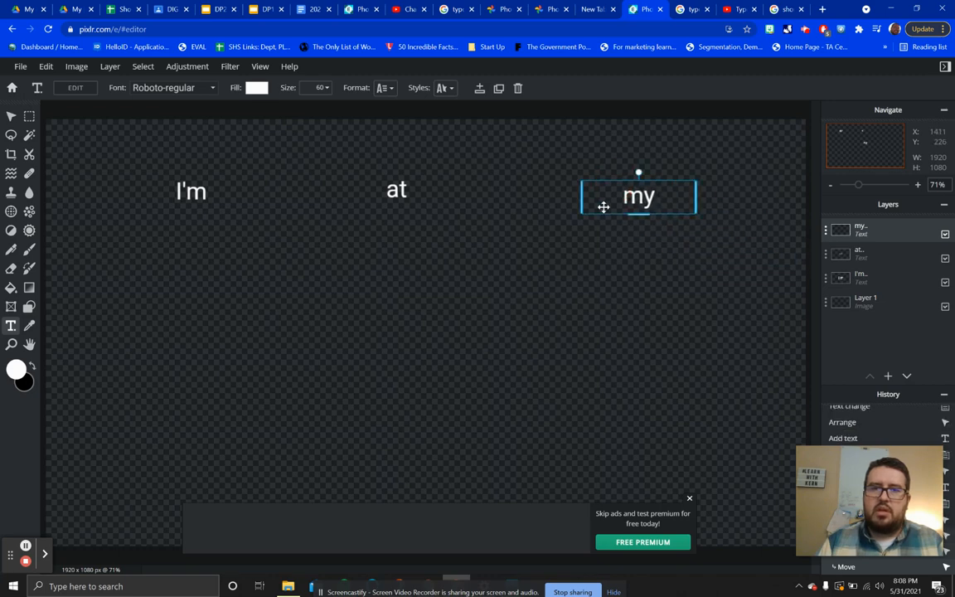
- Add a text layer reading "best", narrow its box and place it at the canvas centre below "at"; dismiss the ad banner
click(399, 282)
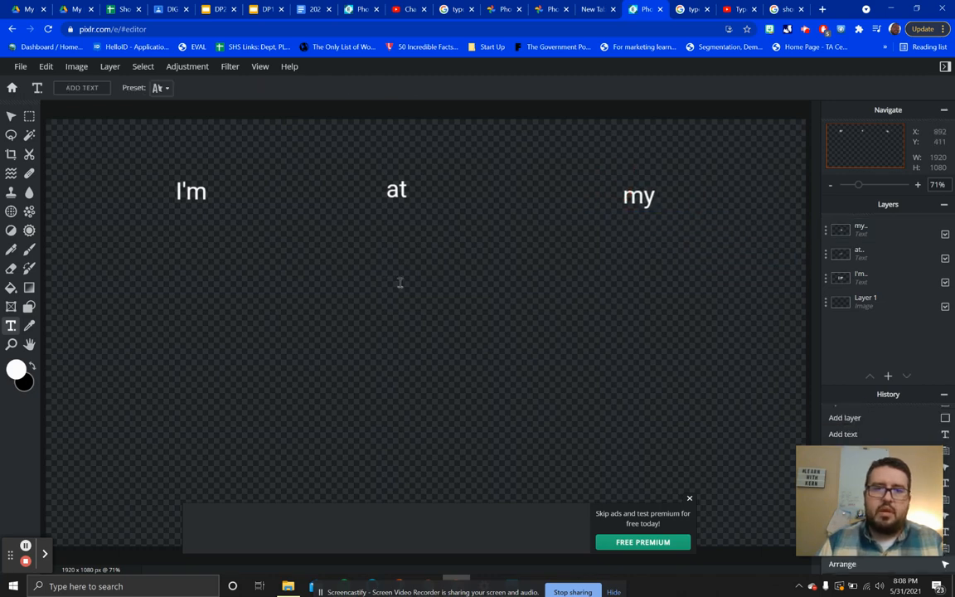
click(399, 283)
click(552, 353)
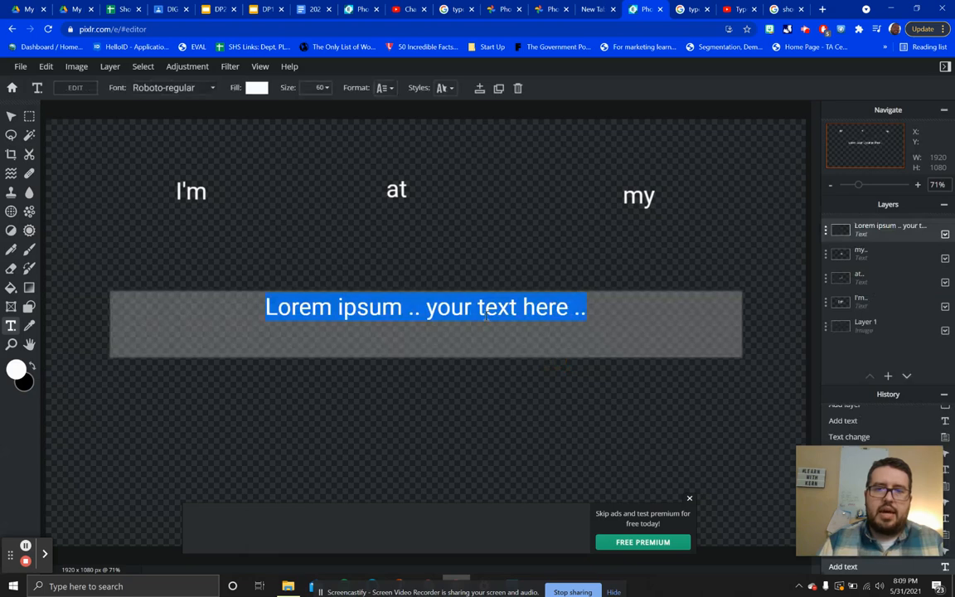
text(best)
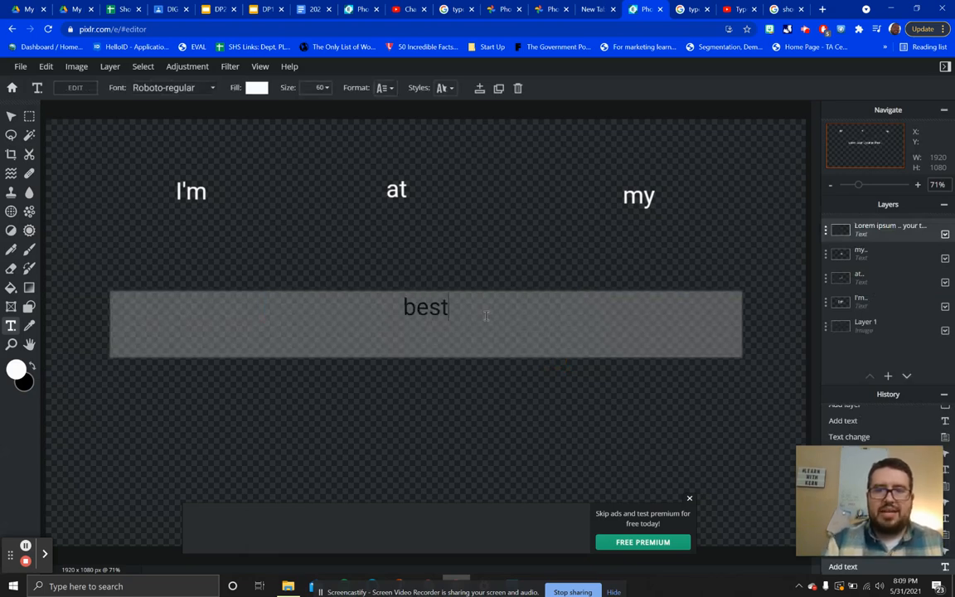
click(786, 316)
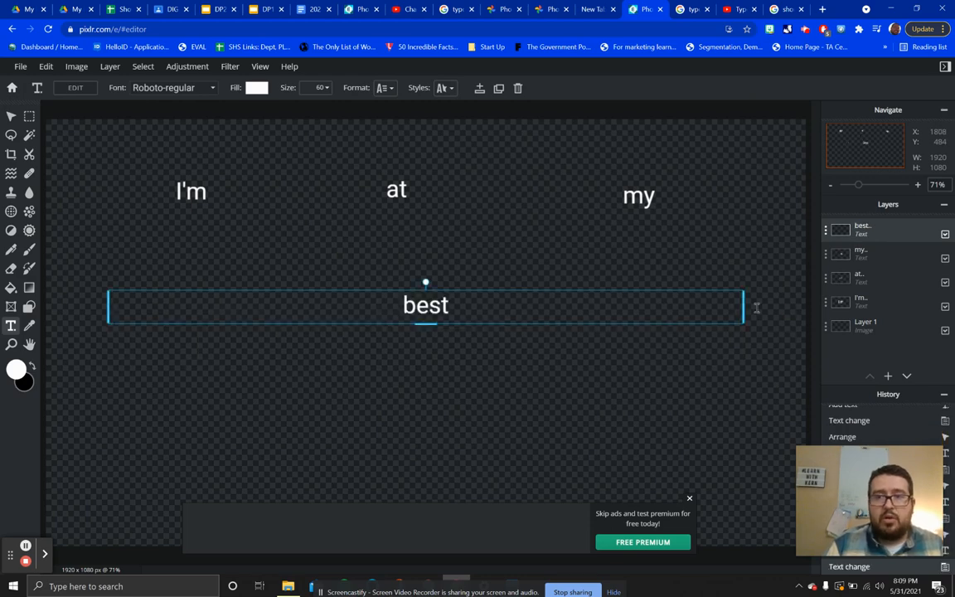
drag(743, 306, 458, 285)
scroll(548, 272, down, 1)
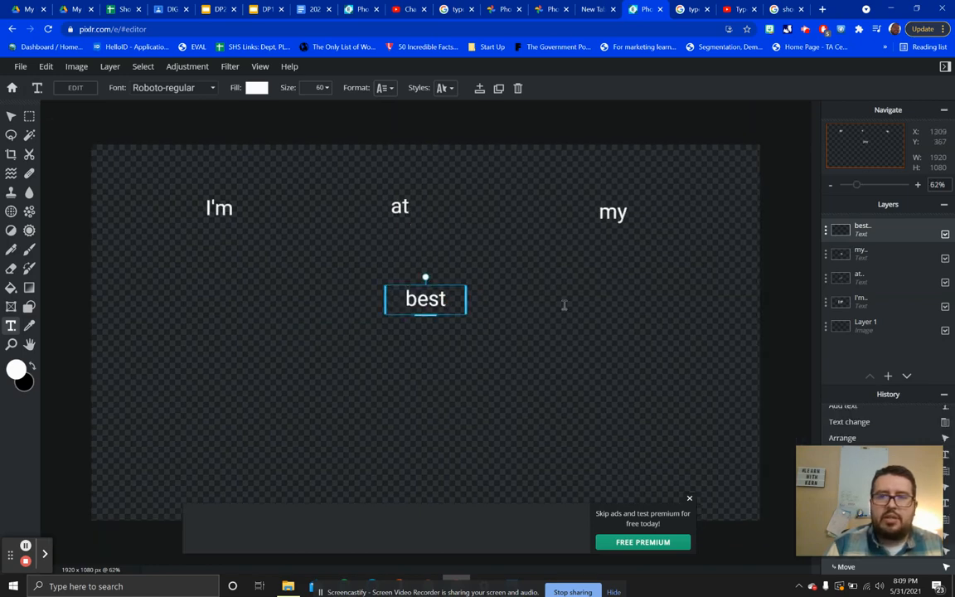
click(689, 498)
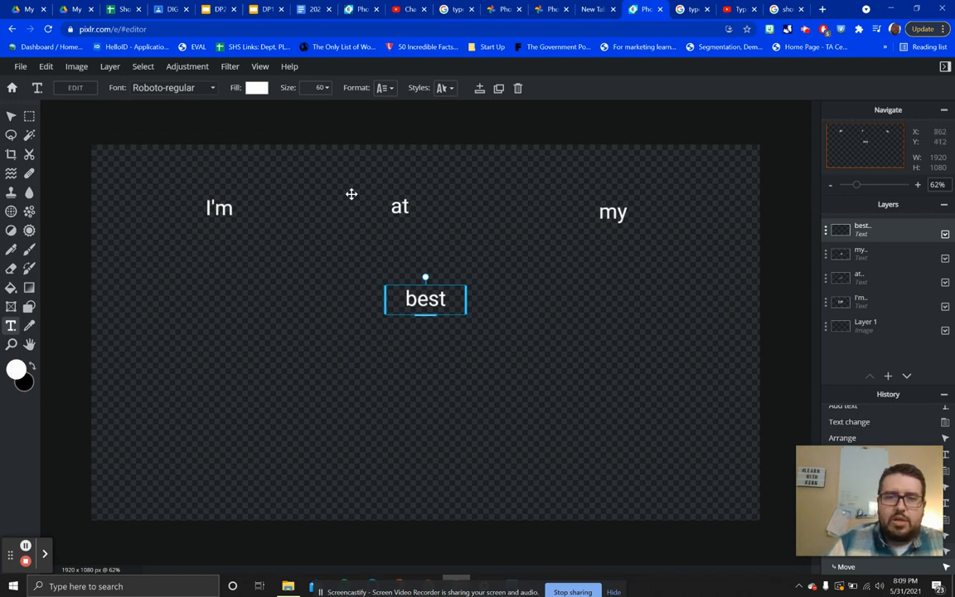
- Add a text layer reading "when", narrow its box and place it below and to the left of "best"
click(259, 361)
click(261, 365)
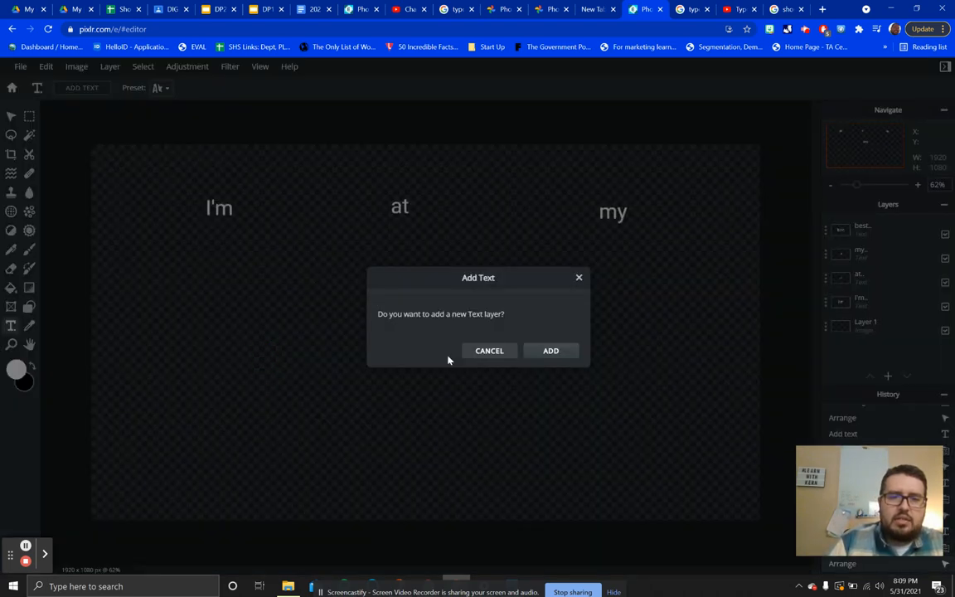
click(550, 351)
text(when)
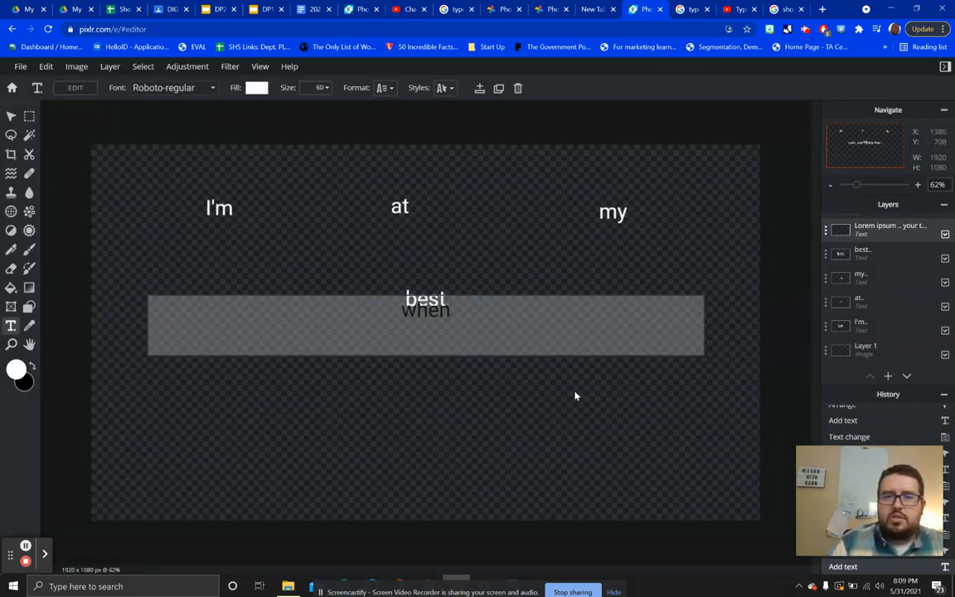
click(625, 371)
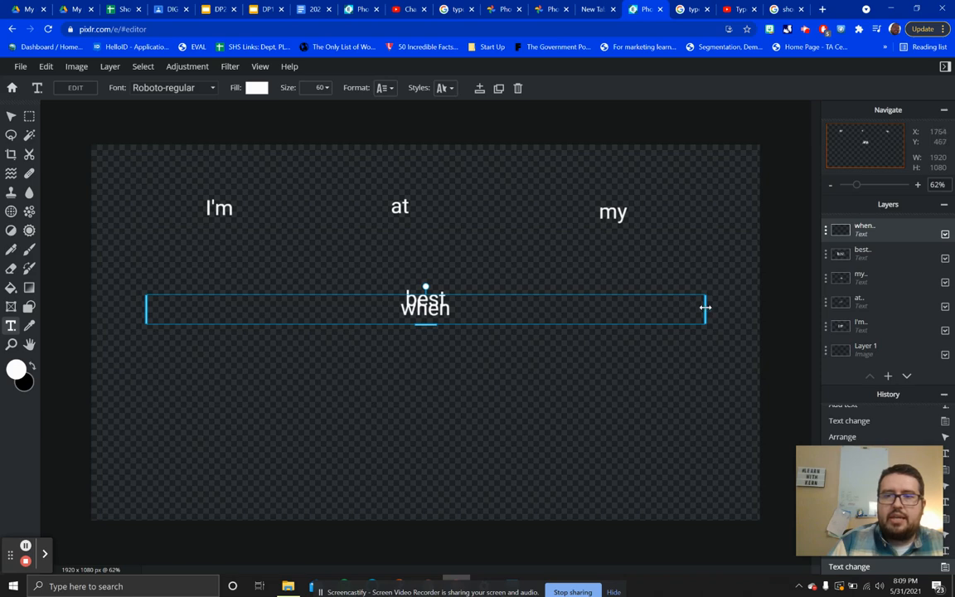
drag(705, 310, 579, 319)
drag(495, 318, 381, 353)
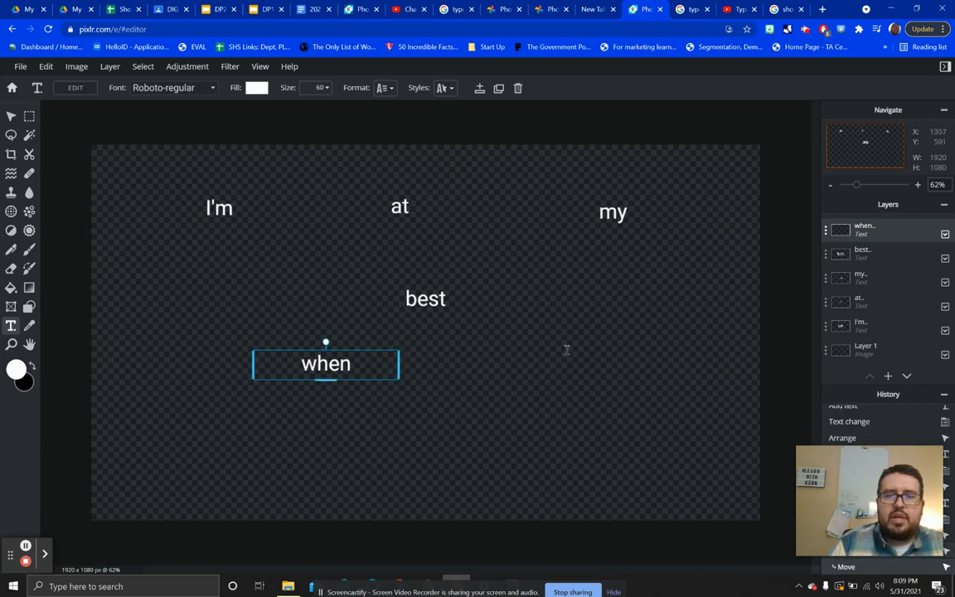
- Add a text layer reading "I", narrow its box and place it to the right of "when" on the same line
click(566, 349)
click(547, 353)
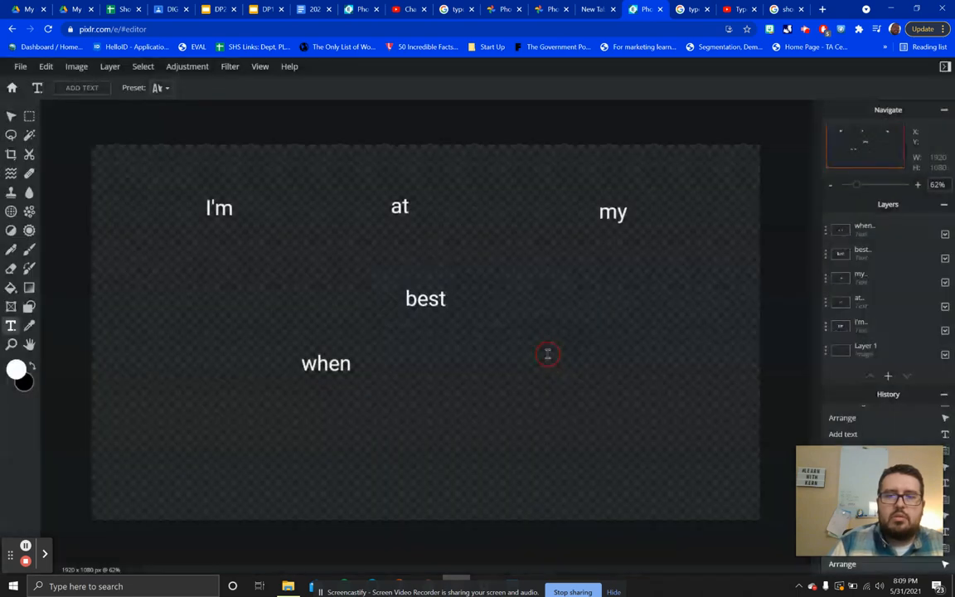
text(I)
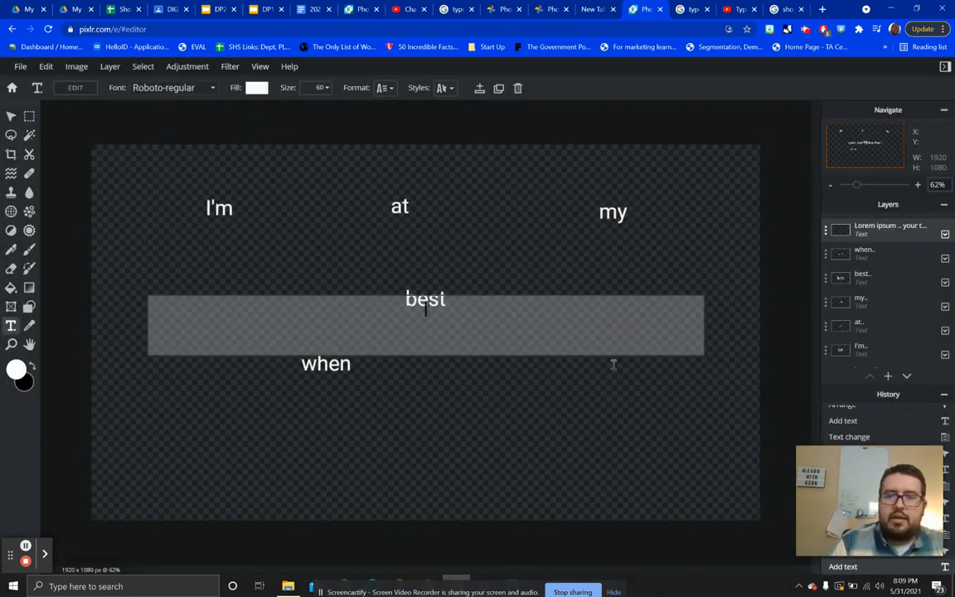
click(703, 378)
drag(706, 310, 585, 355)
click(658, 373)
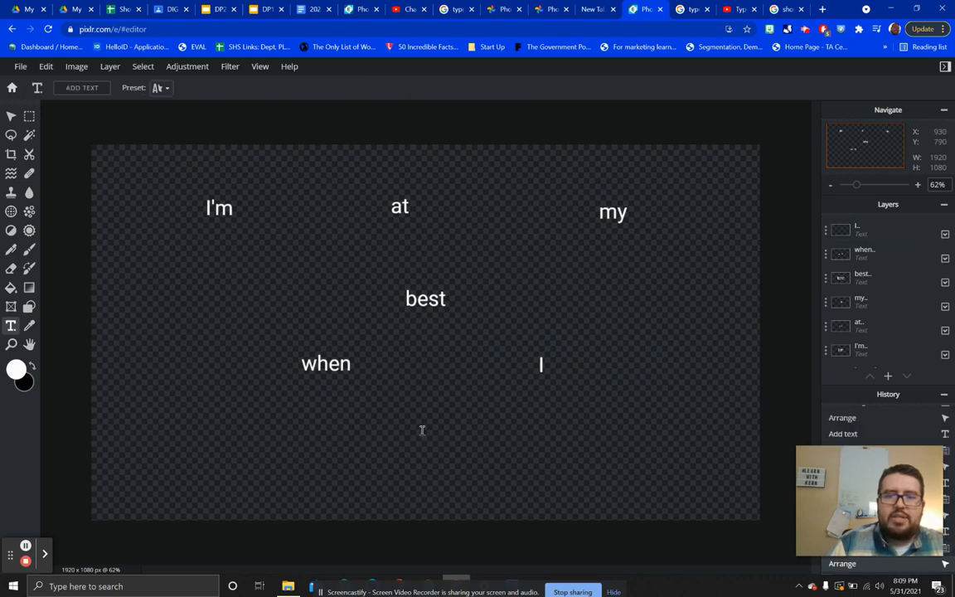
- Add a text layer reading "LEARN", "WITH" and the presenter's name on three lines, and place it at the canvas's lower centre
click(424, 432)
click(545, 357)
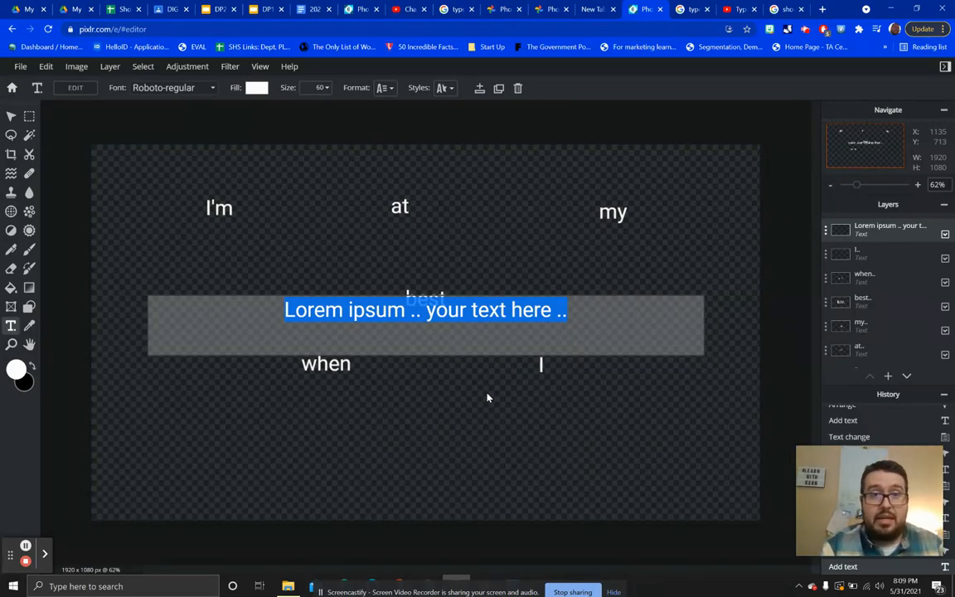
key(BackSpace)
text(RN)
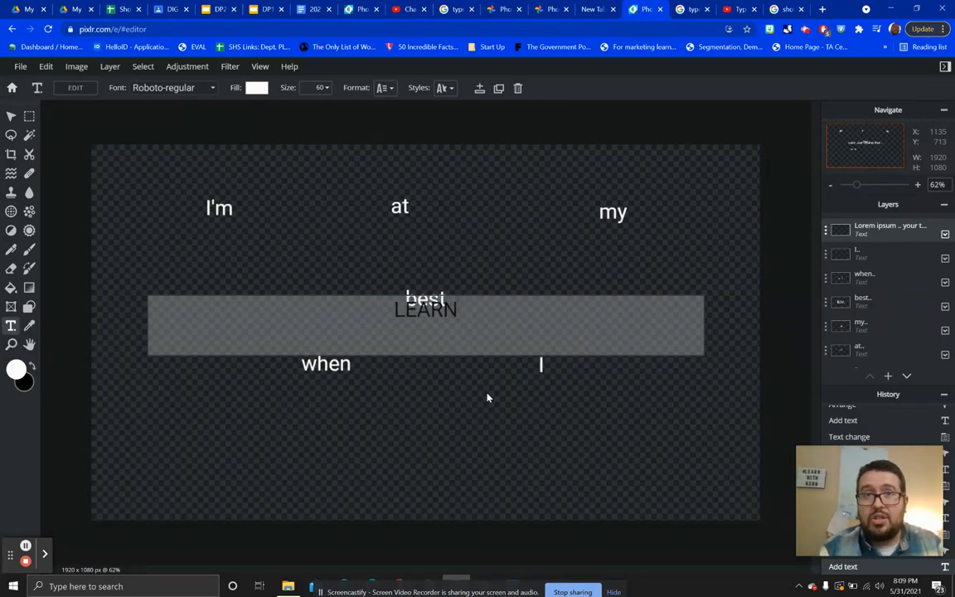
key(Return)
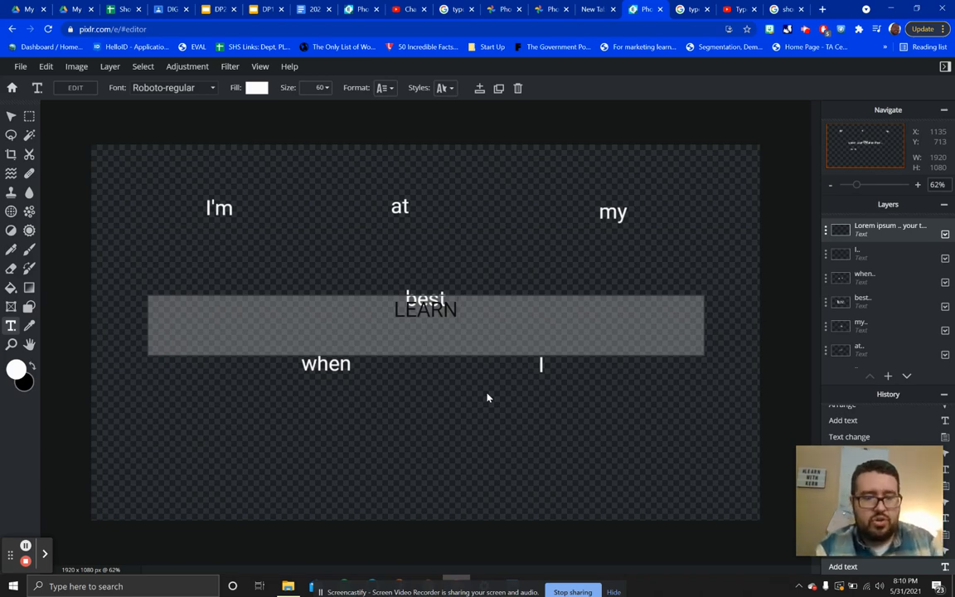
text(WITH)
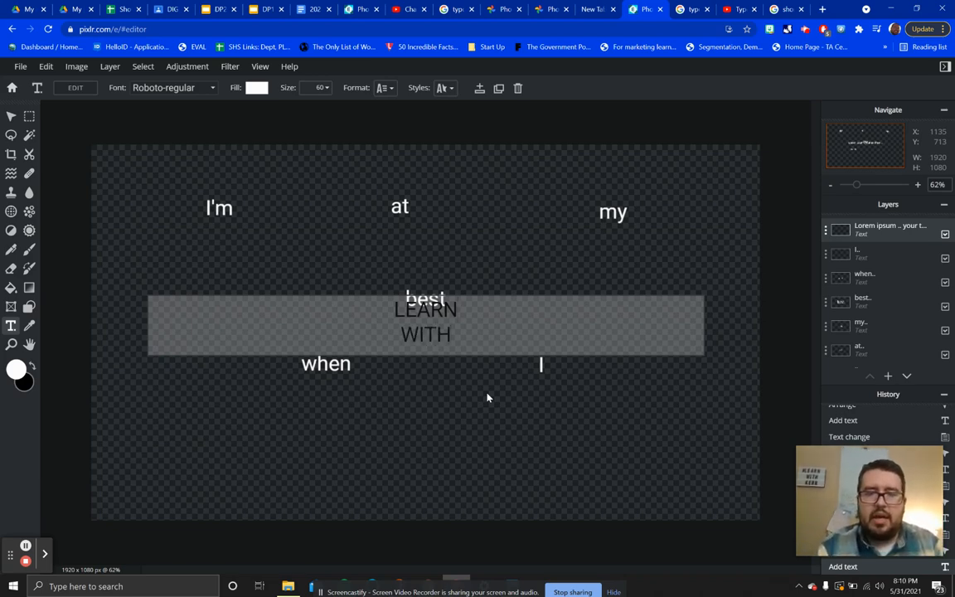
key(Return)
text(KERN)
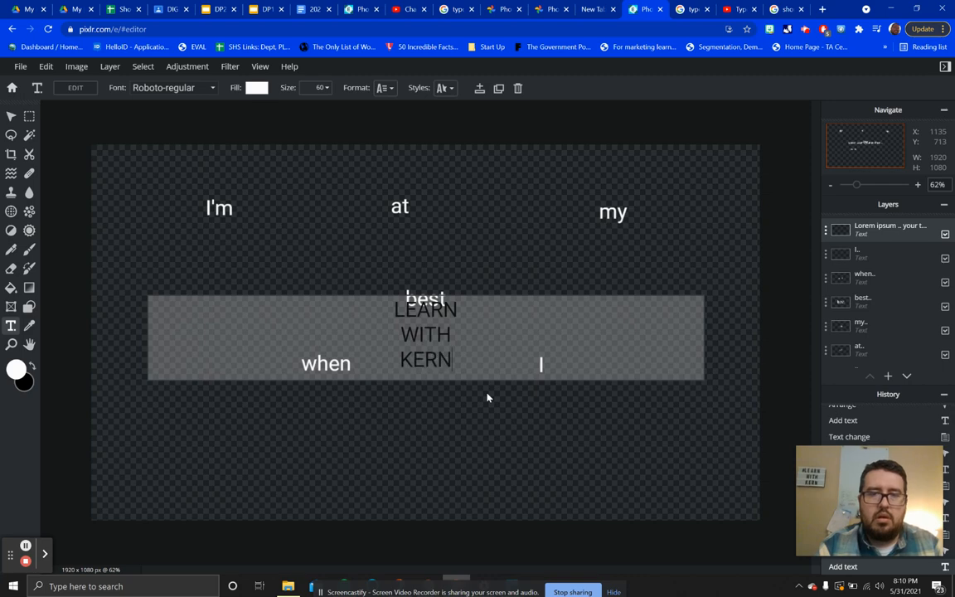
click(515, 458)
drag(572, 301, 577, 413)
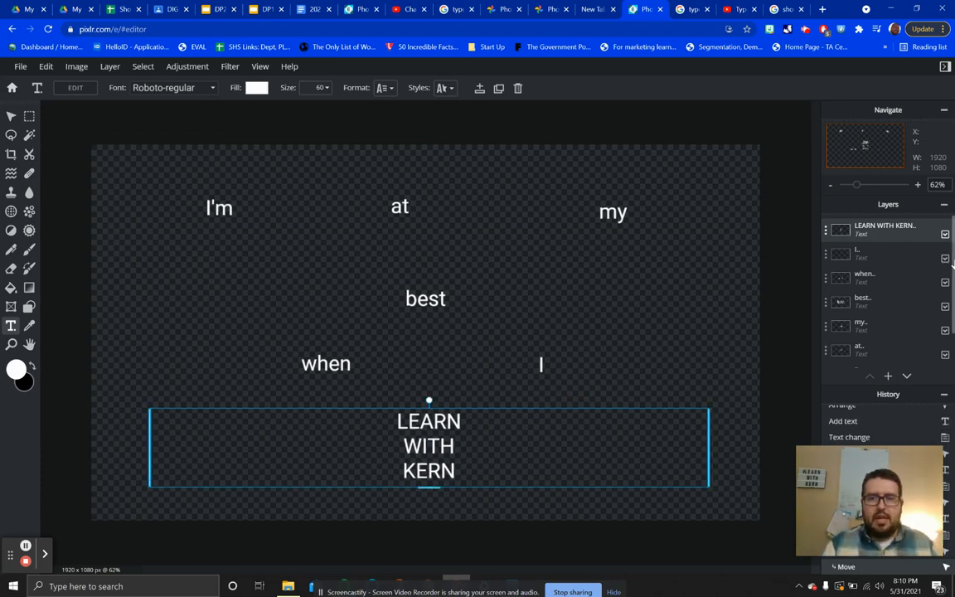
scroll(898, 284, down, 2)
scroll(896, 304, up, 2)
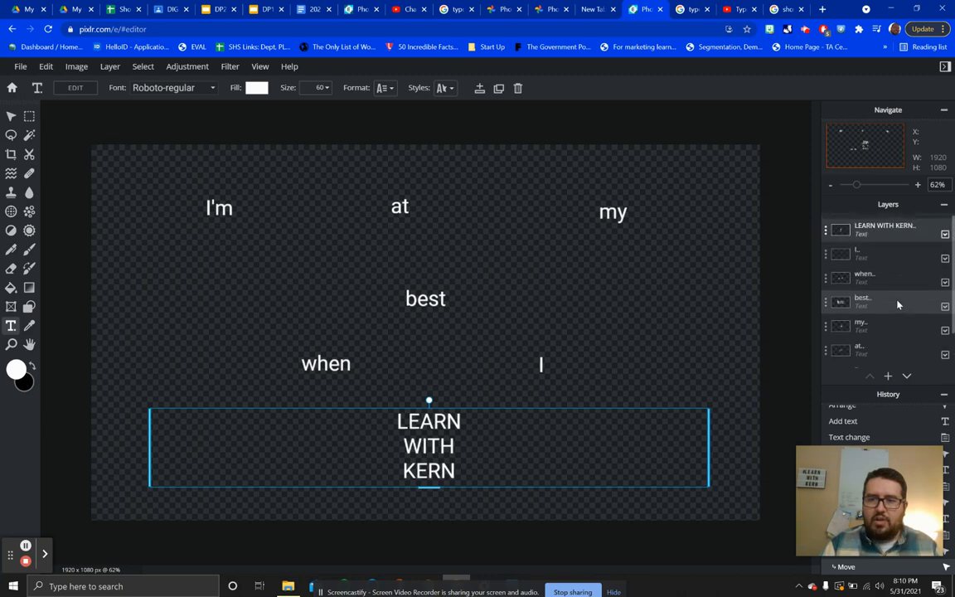
scroll(887, 236, down, 2)
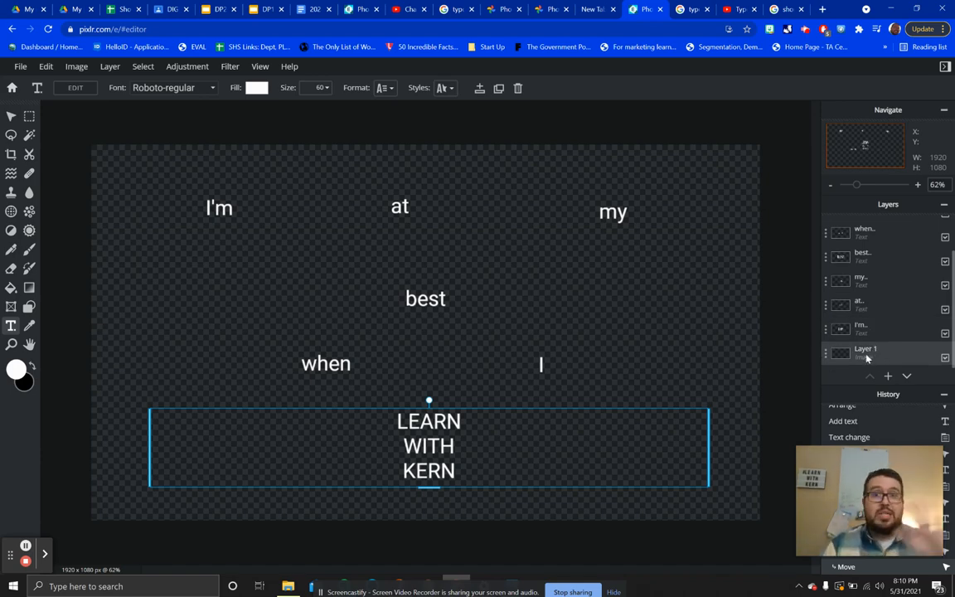
mouse_move(902, 457)
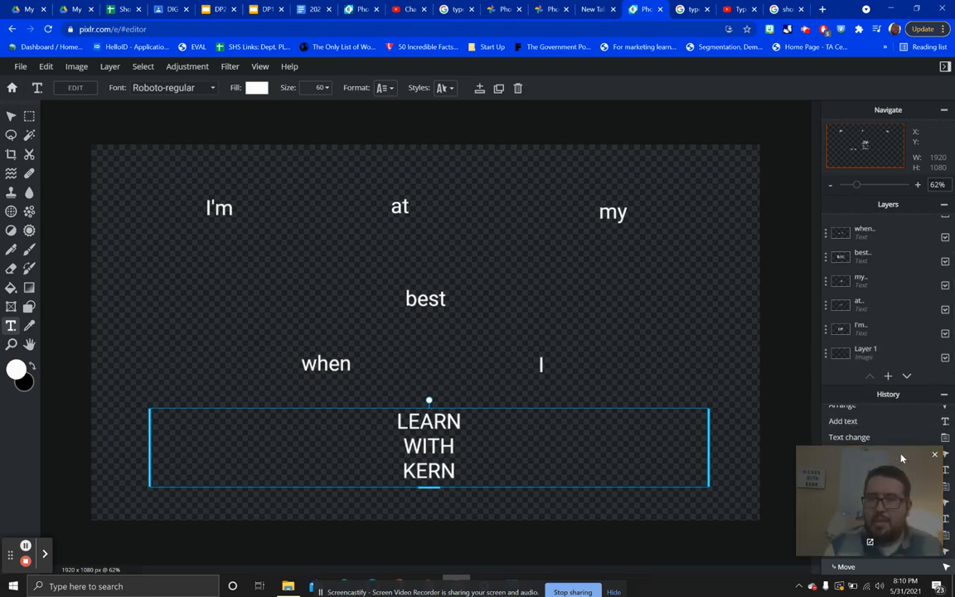
drag(902, 457, 905, 75)
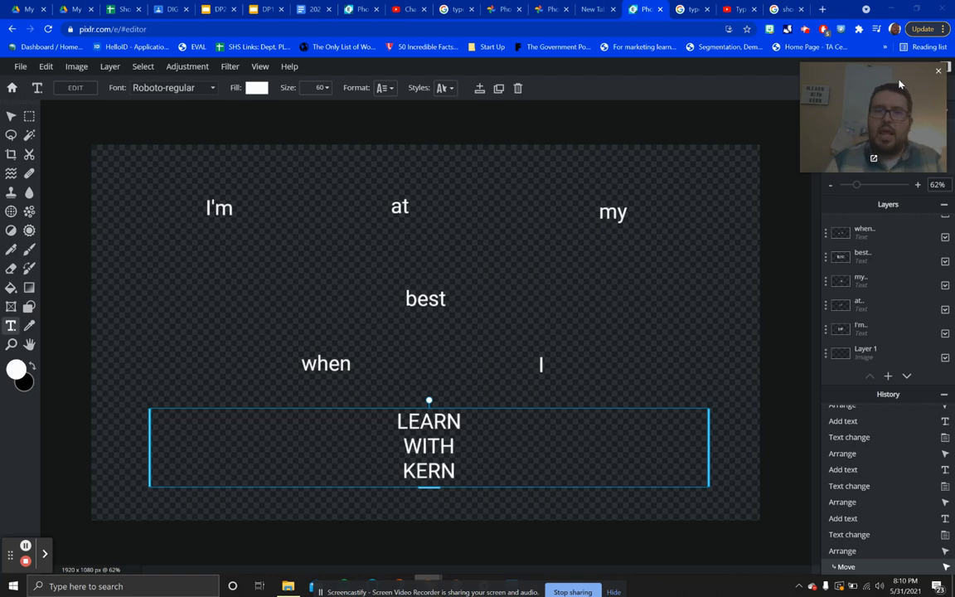
click(687, 274)
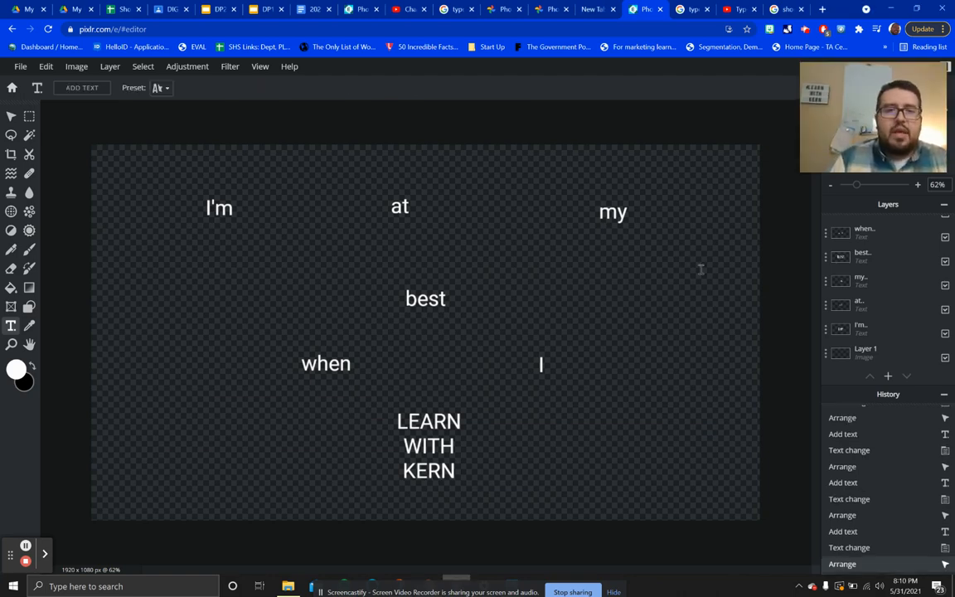
- Nudge the "I'm" text slightly to the left and set its font to Huckleberries
click(228, 196)
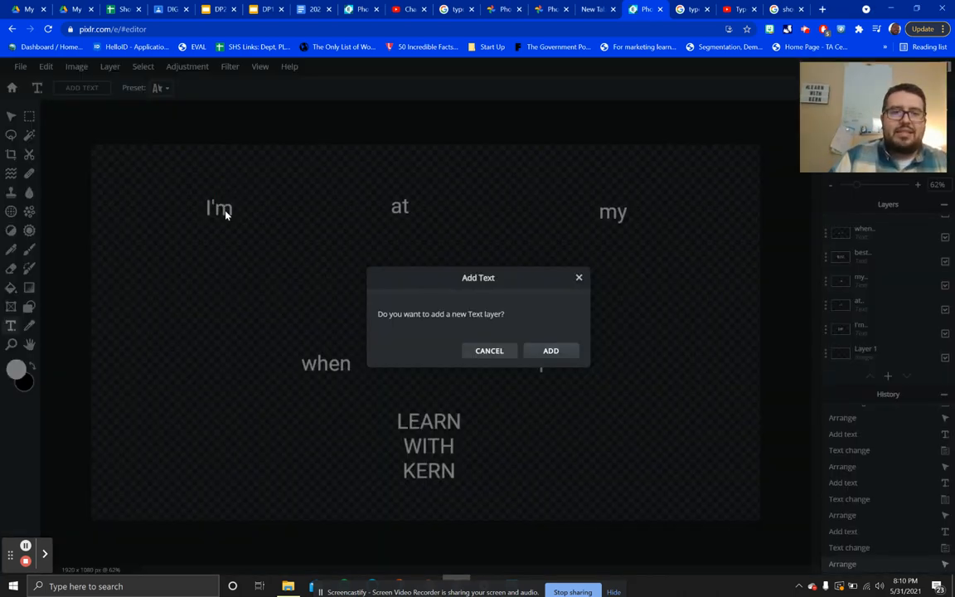
click(579, 278)
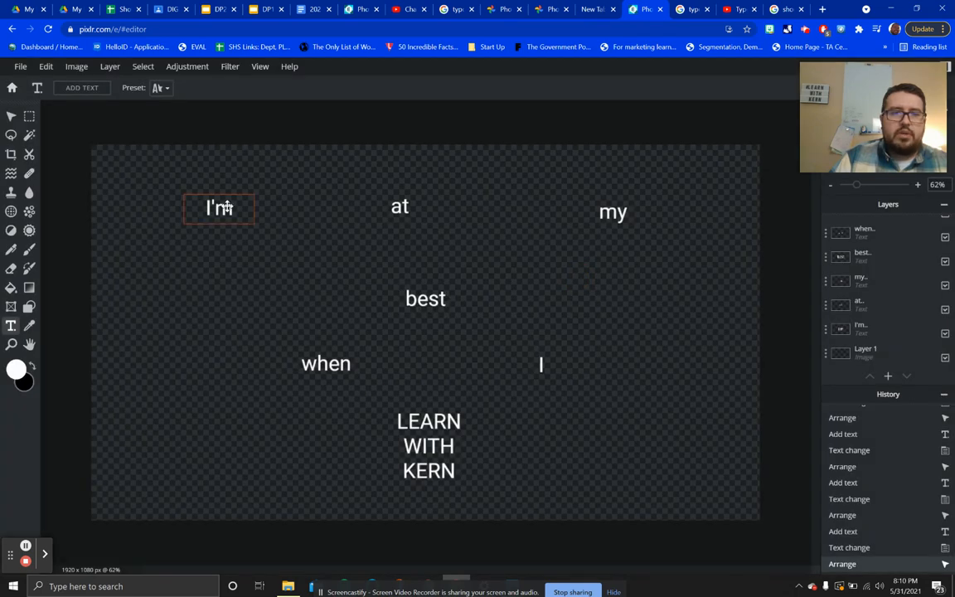
drag(216, 207, 209, 204)
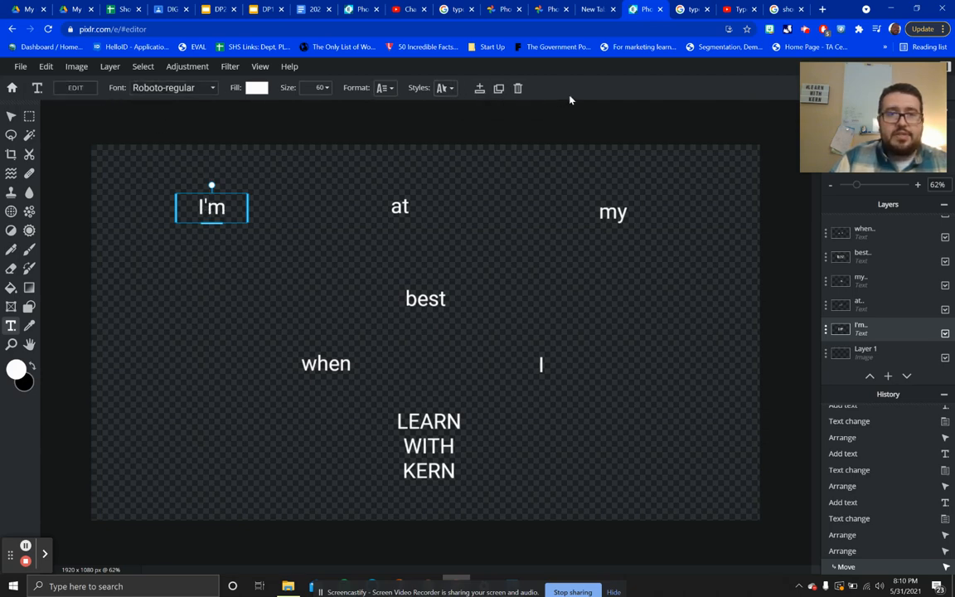
click(147, 88)
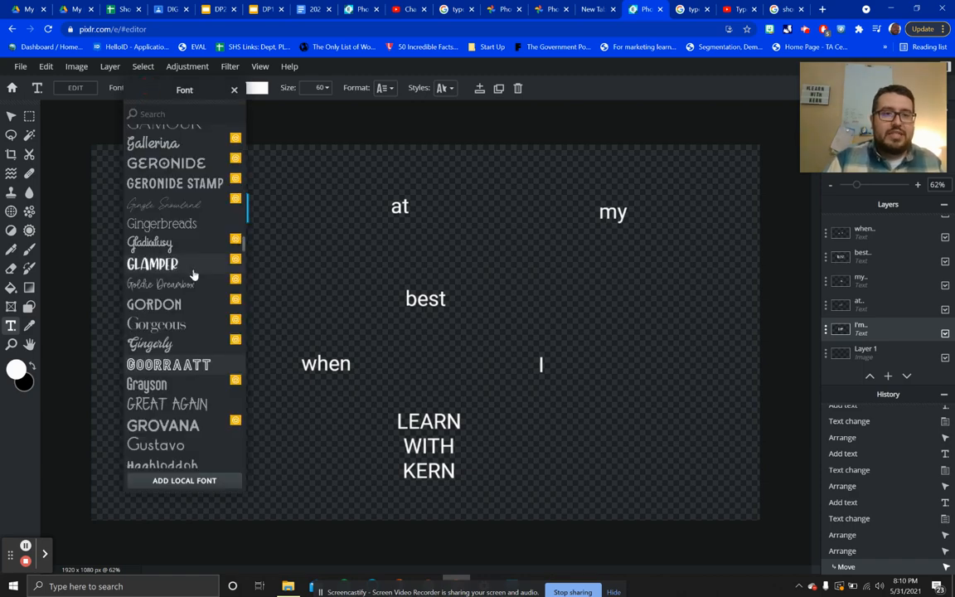
scroll(191, 273, down, 3)
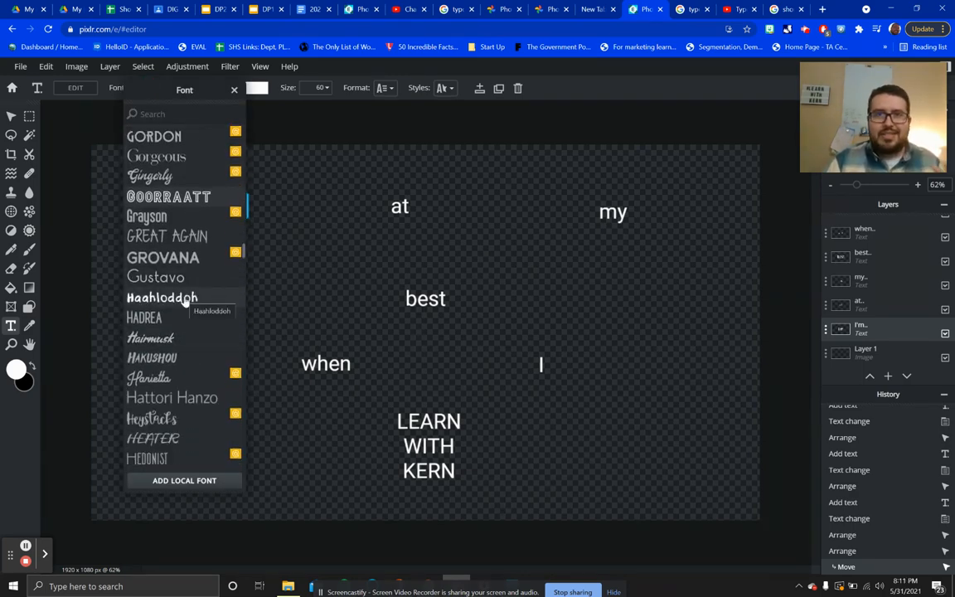
scroll(184, 300, down, 3)
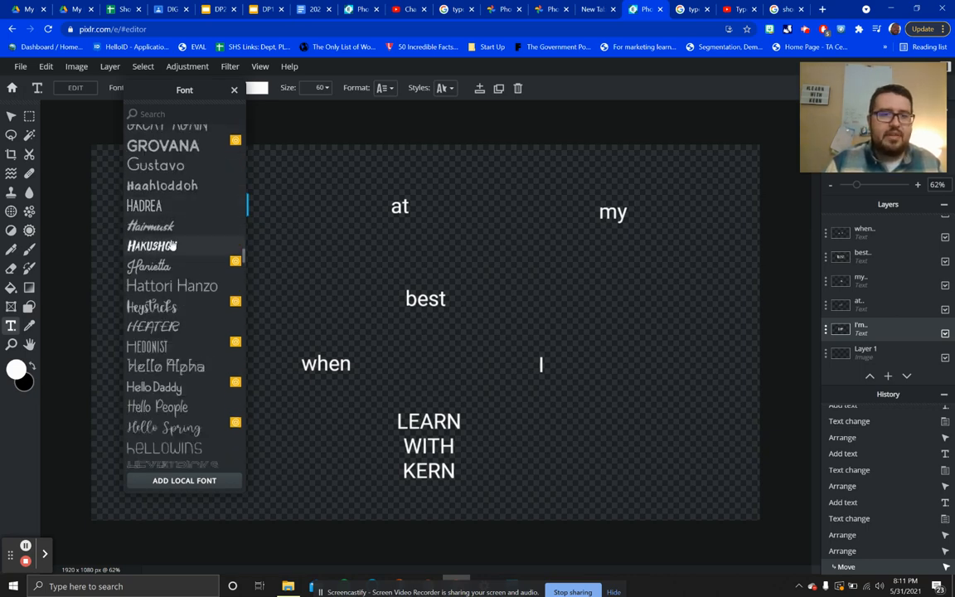
scroll(174, 204, down, 4)
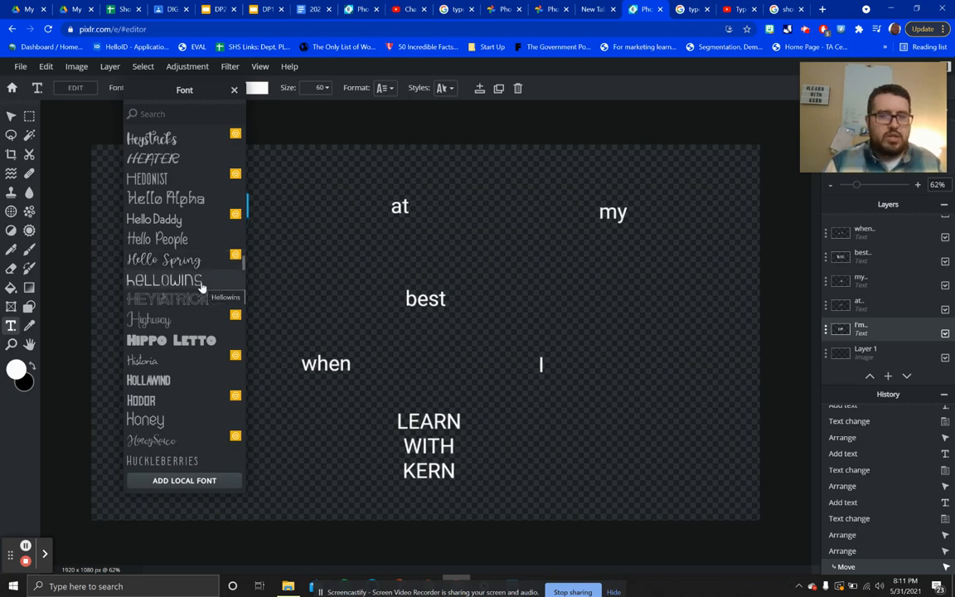
scroll(201, 286, down, 5)
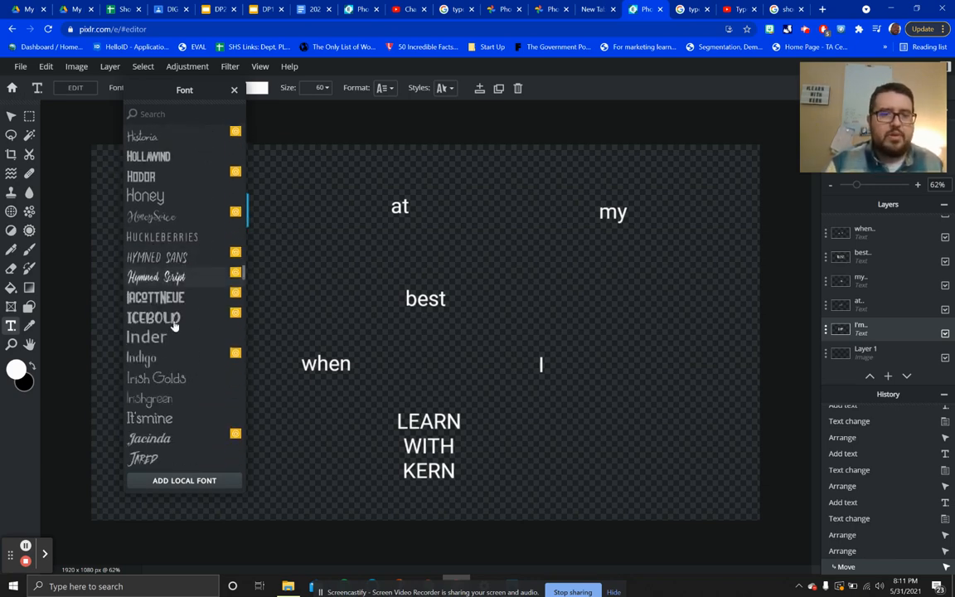
scroll(184, 240, down, 4)
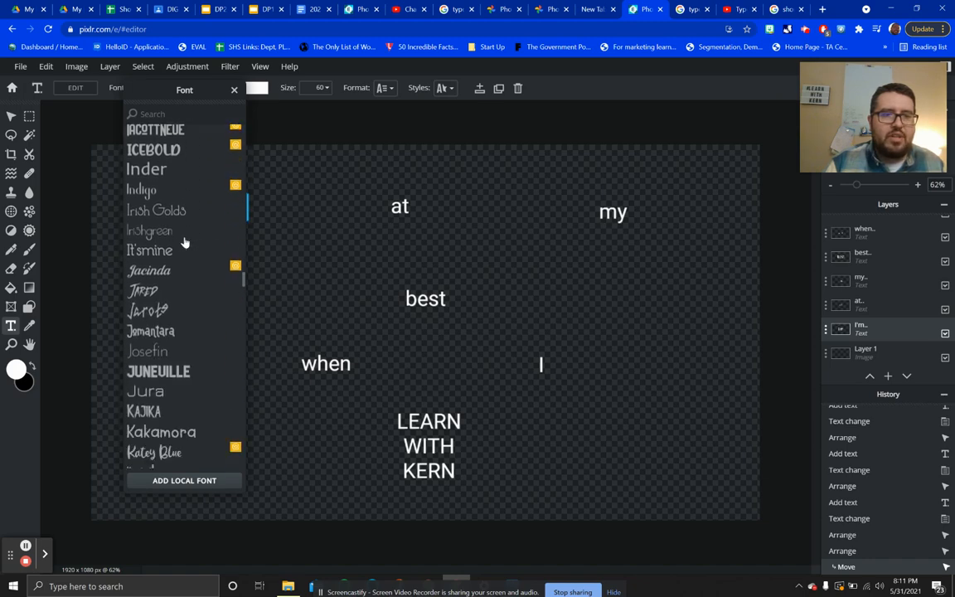
scroll(184, 240, up, 4)
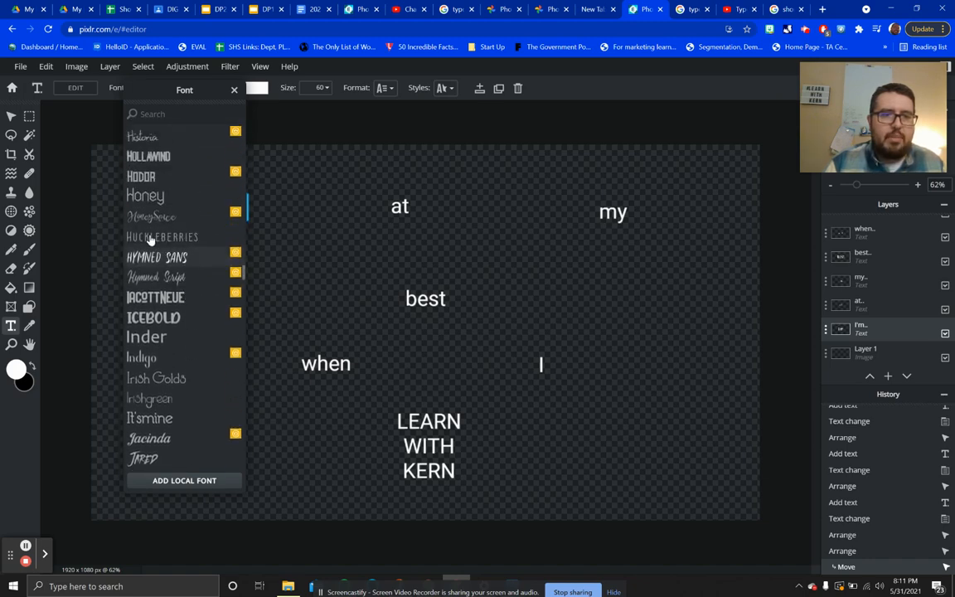
click(151, 237)
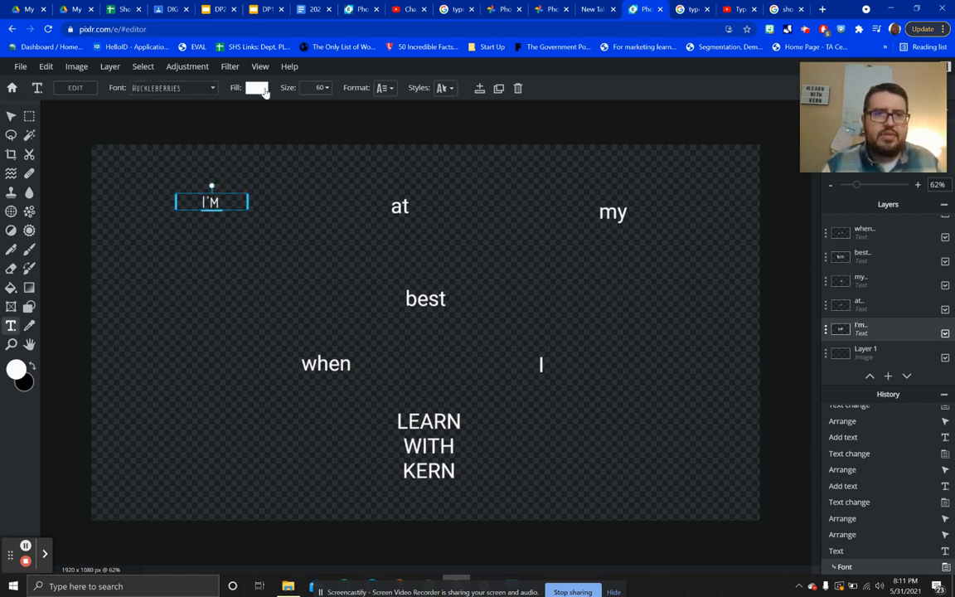
- Set the fill colour of the "I'm" text to dark green, #078605
click(263, 91)
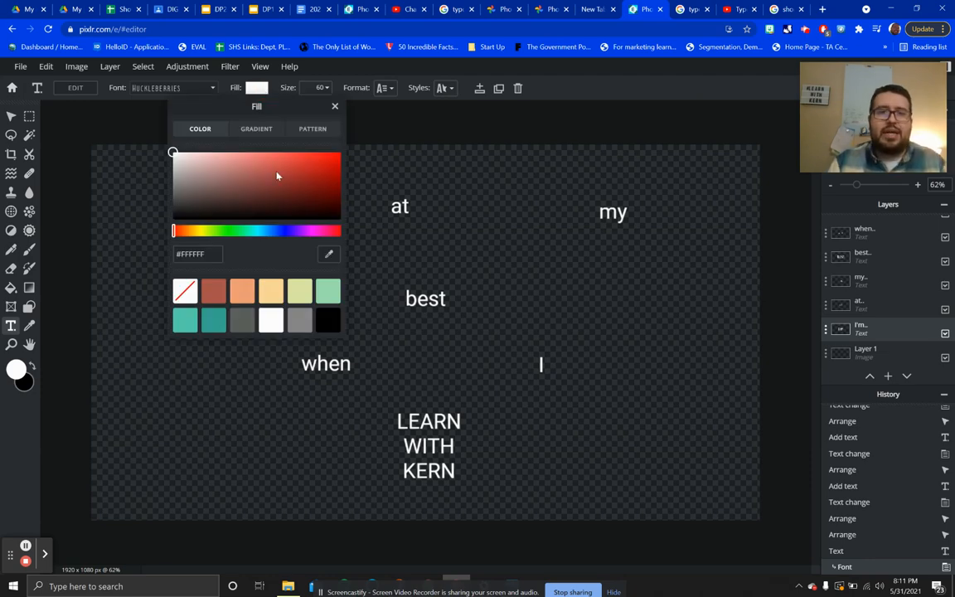
click(225, 231)
click(334, 184)
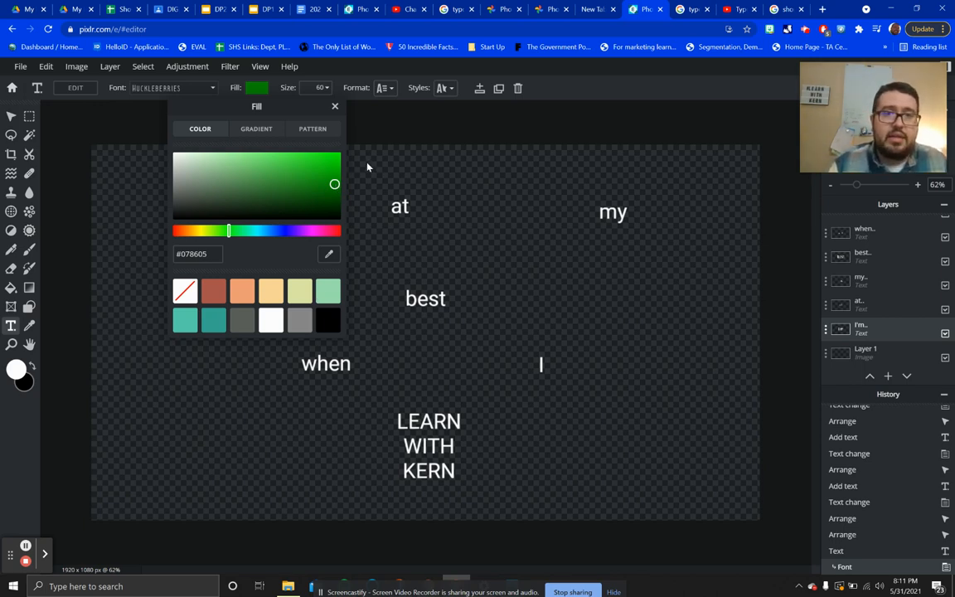
click(334, 106)
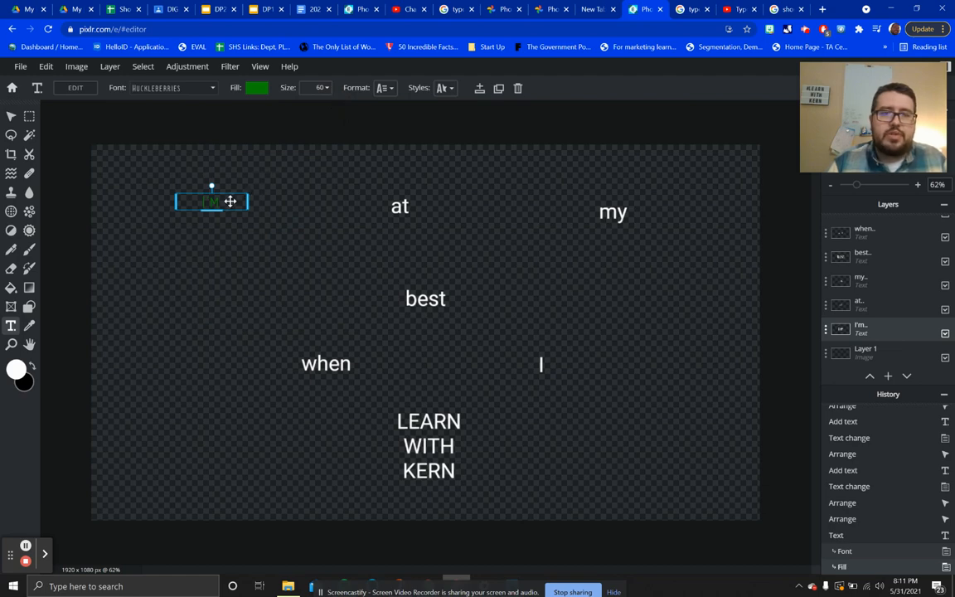
- Enlarge the "I'm" text to size 200 and move it right to about X 376, Y 128
click(322, 89)
drag(249, 109, 272, 111)
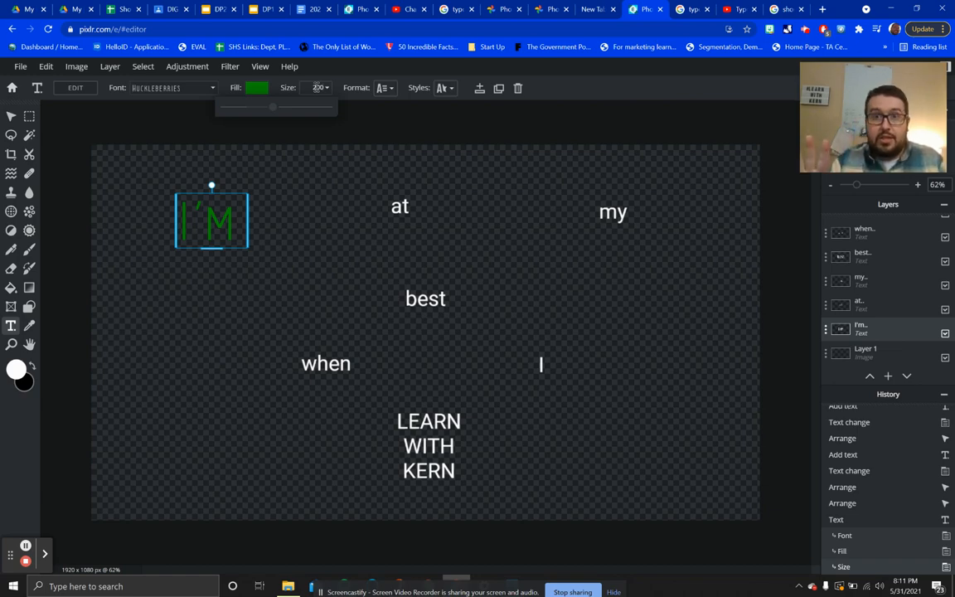
click(238, 199)
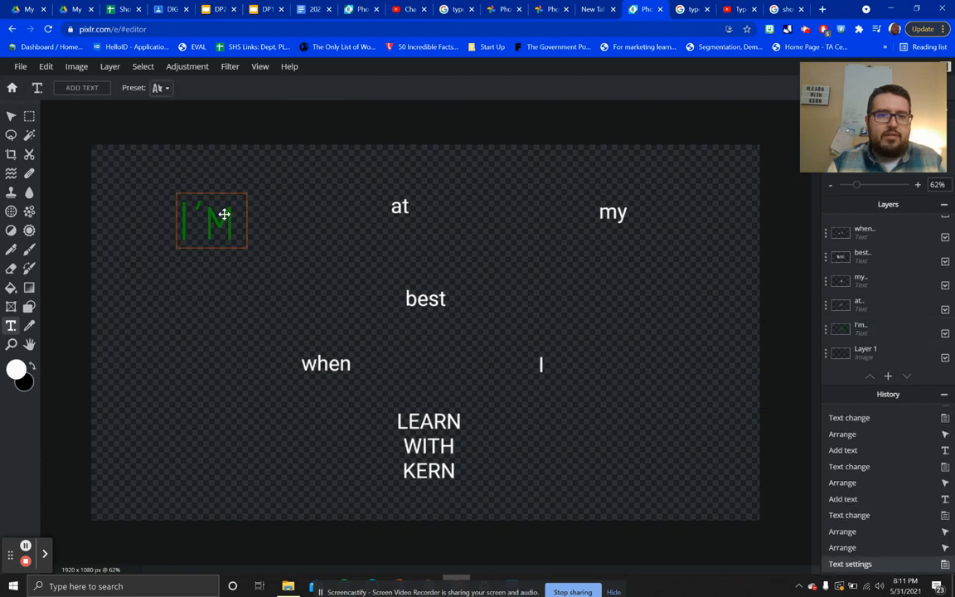
click(235, 202)
drag(231, 198, 268, 197)
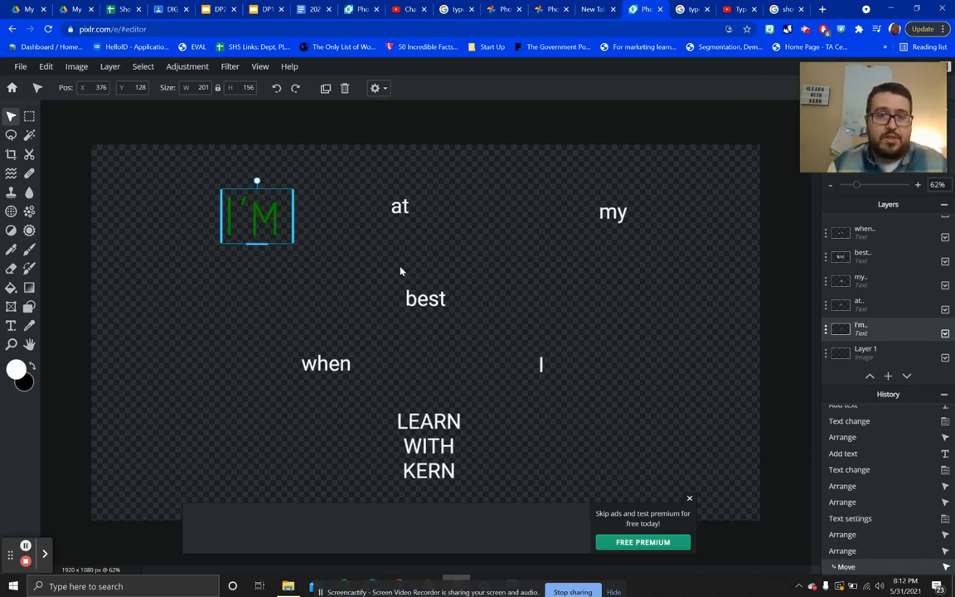
- Move the "at" text onto the canvas's vertical centre line, at about X 817, Y 168
click(406, 205)
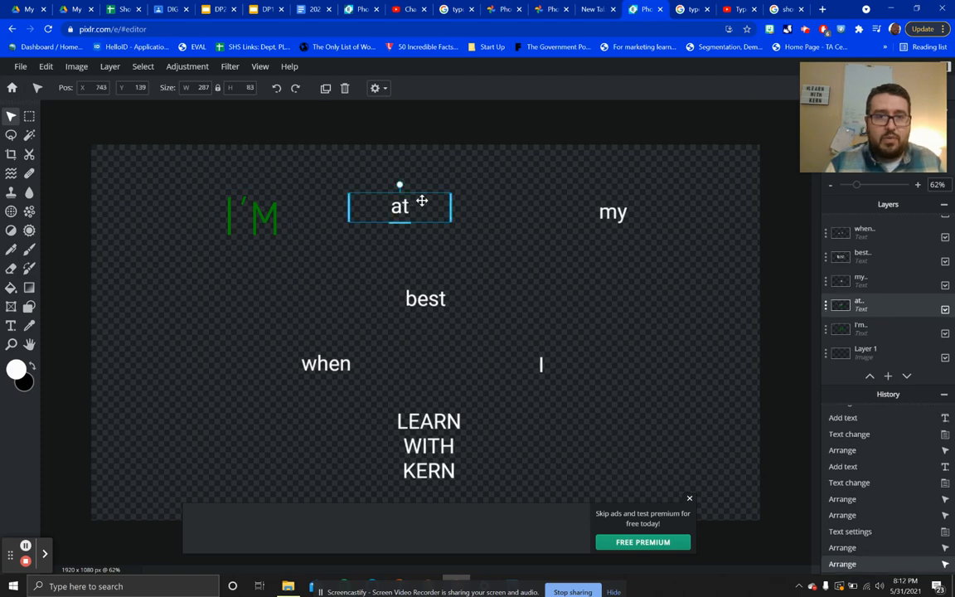
drag(429, 194, 452, 206)
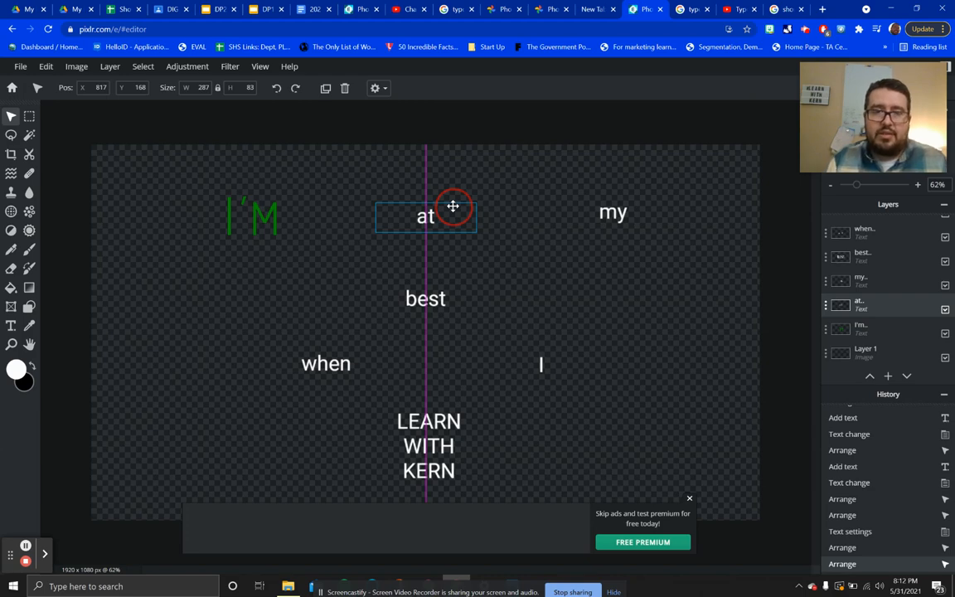
drag(453, 205, 453, 205)
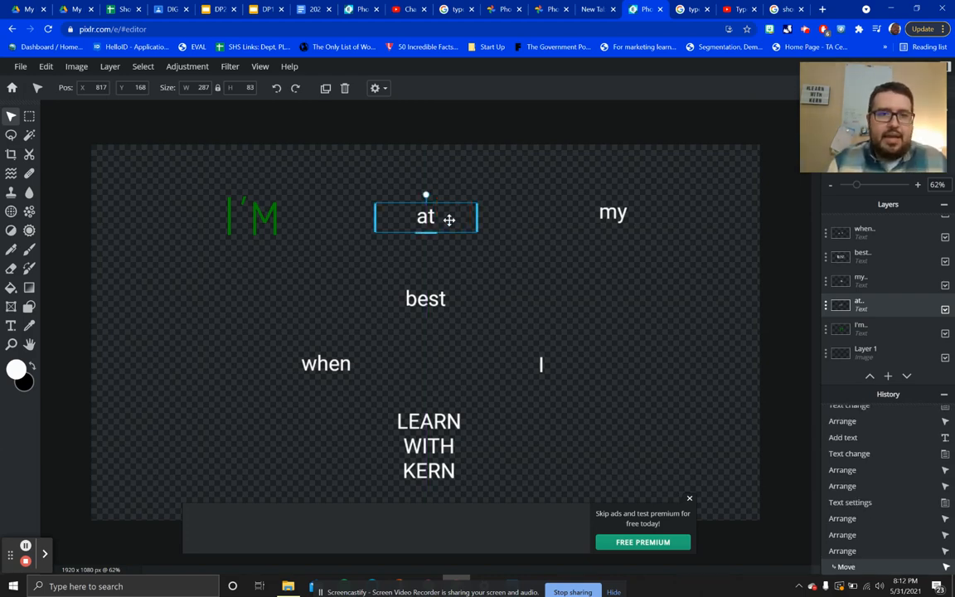
- Set the font of the "at" text to Pandoura
click(10, 326)
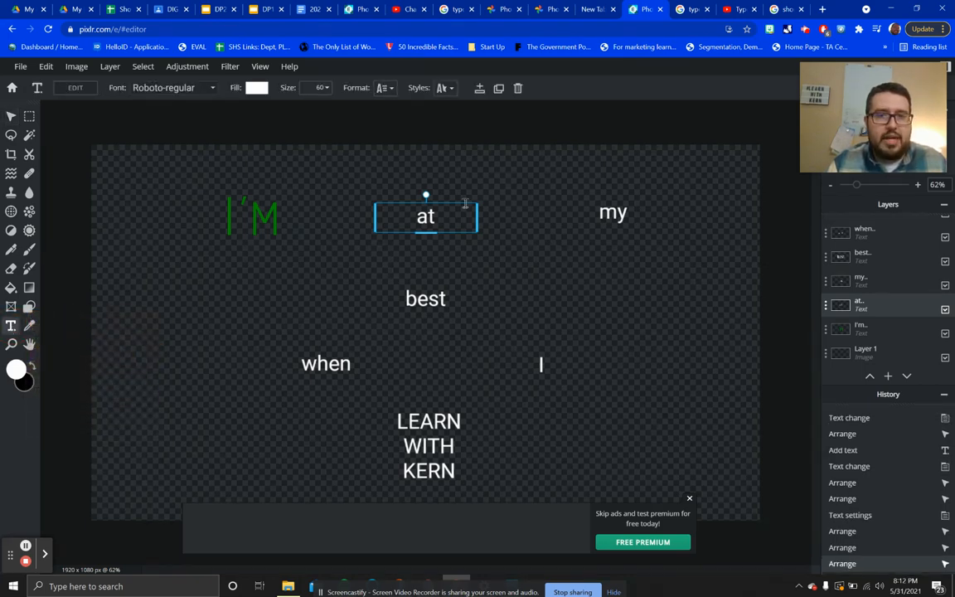
click(177, 88)
scroll(195, 236, down, 5)
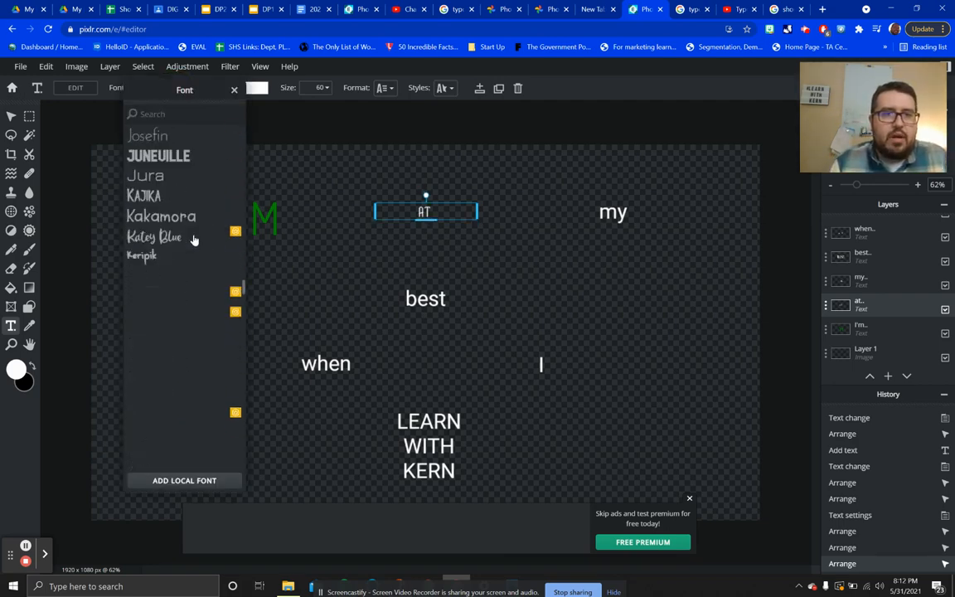
scroll(193, 240, down, 15)
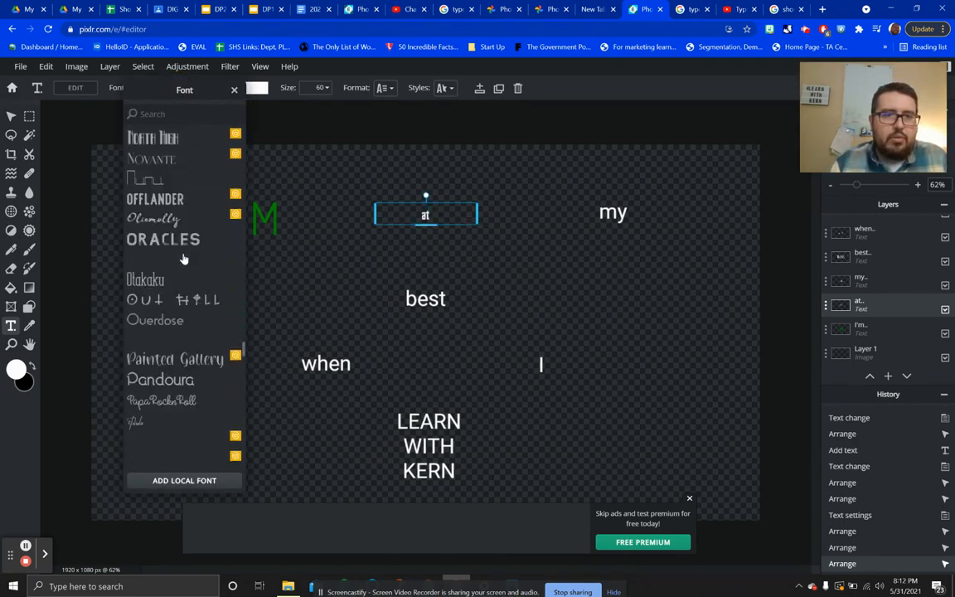
scroll(165, 261, down, 4)
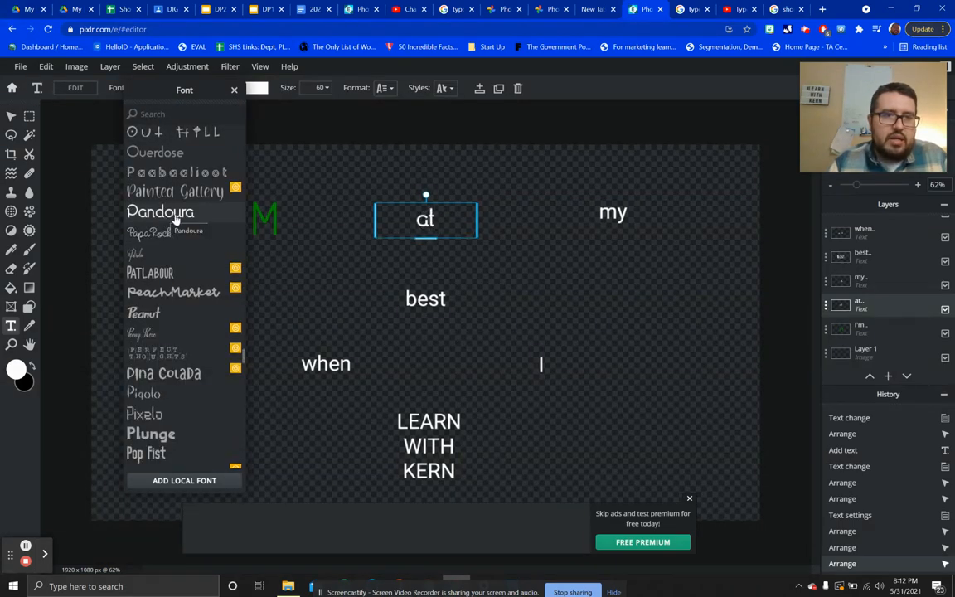
click(203, 214)
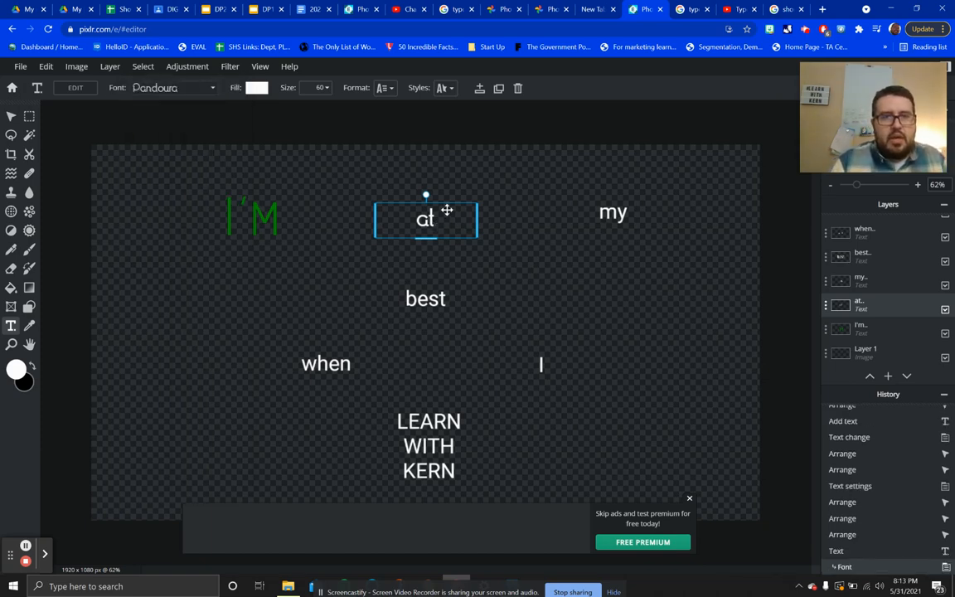
- Try a solid blue-violet fill, #5350E6, on the "at" text
click(257, 88)
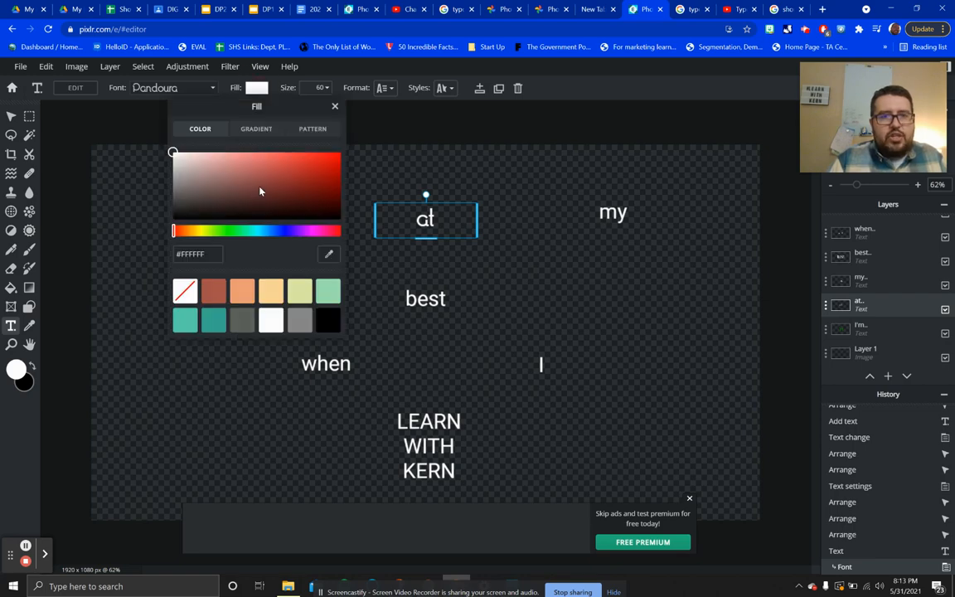
drag(224, 230, 285, 230)
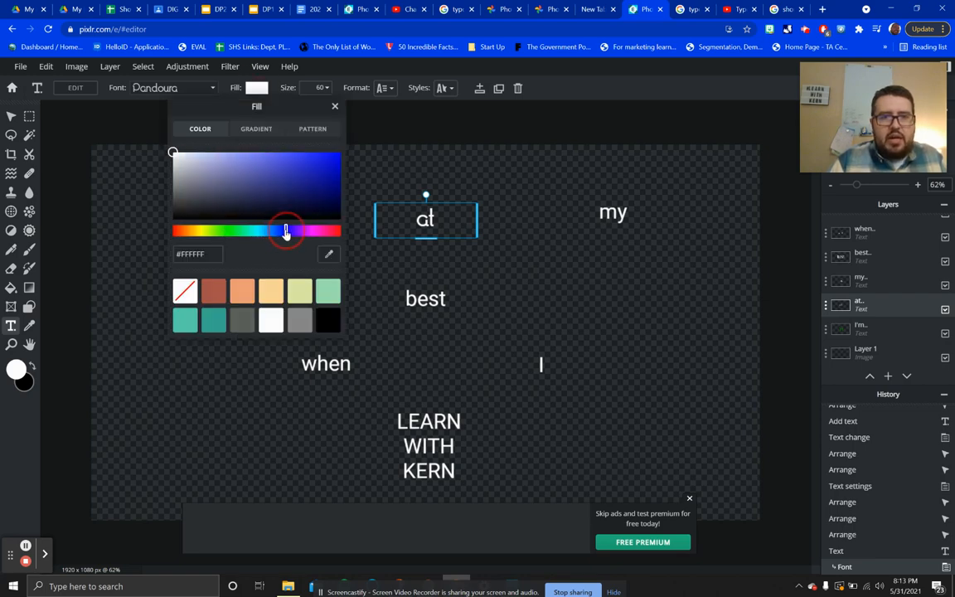
mouse_move(277, 191)
mouse_down()
mouse_move(256, 156)
mouse_move(283, 172)
mouse_move(282, 160)
mouse_up()
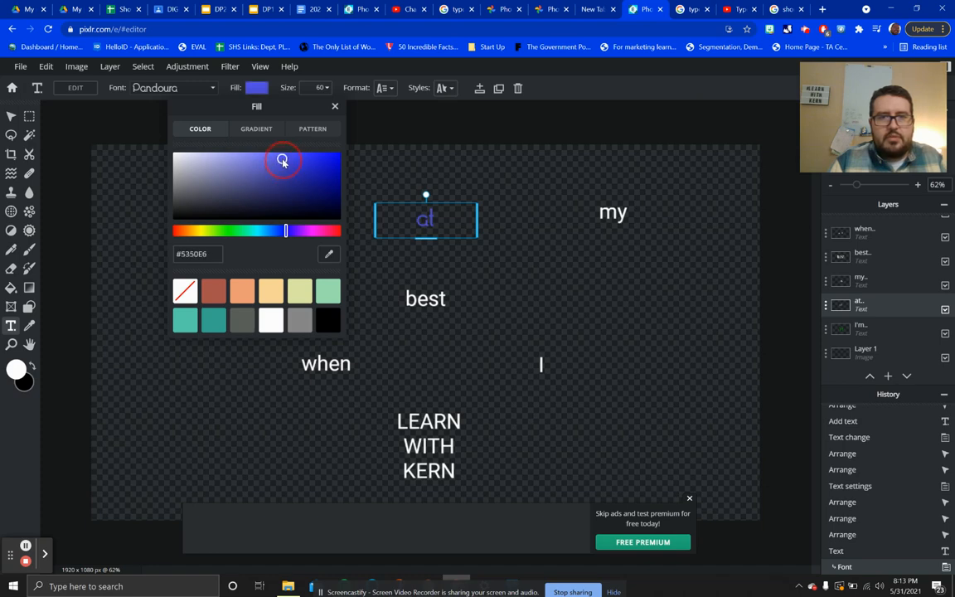
- Fill the "at" text with the purple, red and orange linear gradient preset
click(258, 88)
click(261, 90)
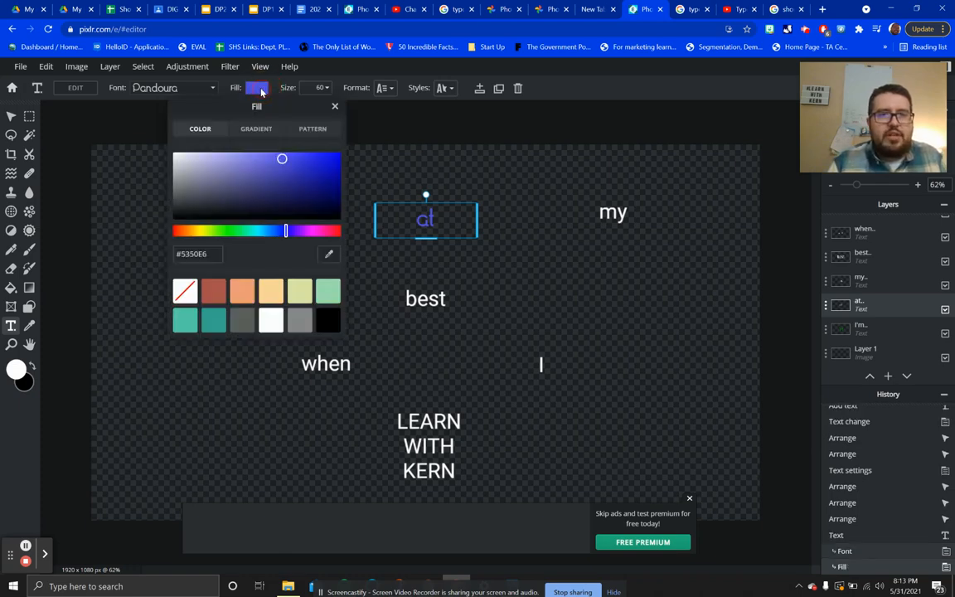
click(244, 131)
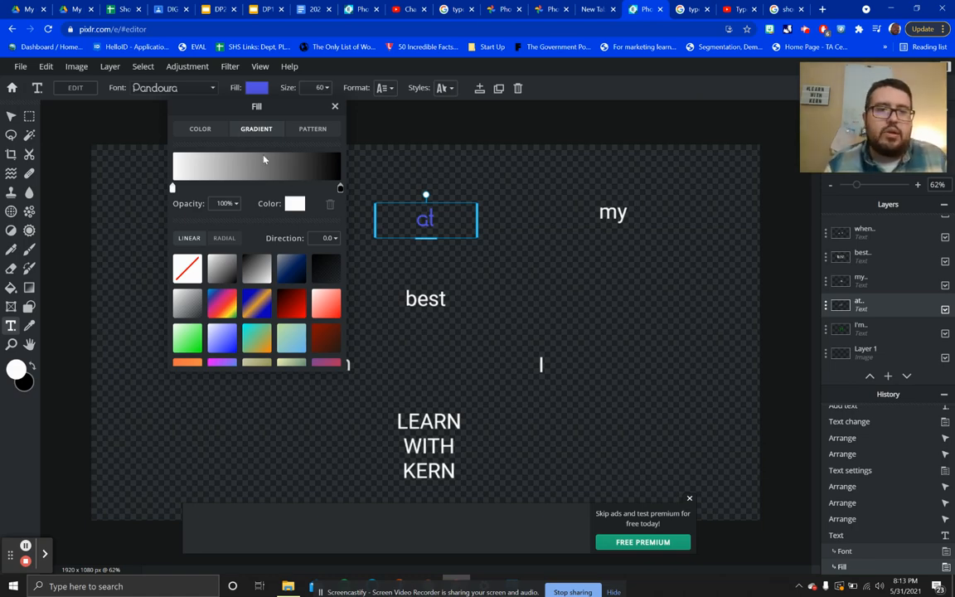
scroll(218, 303, down, 1)
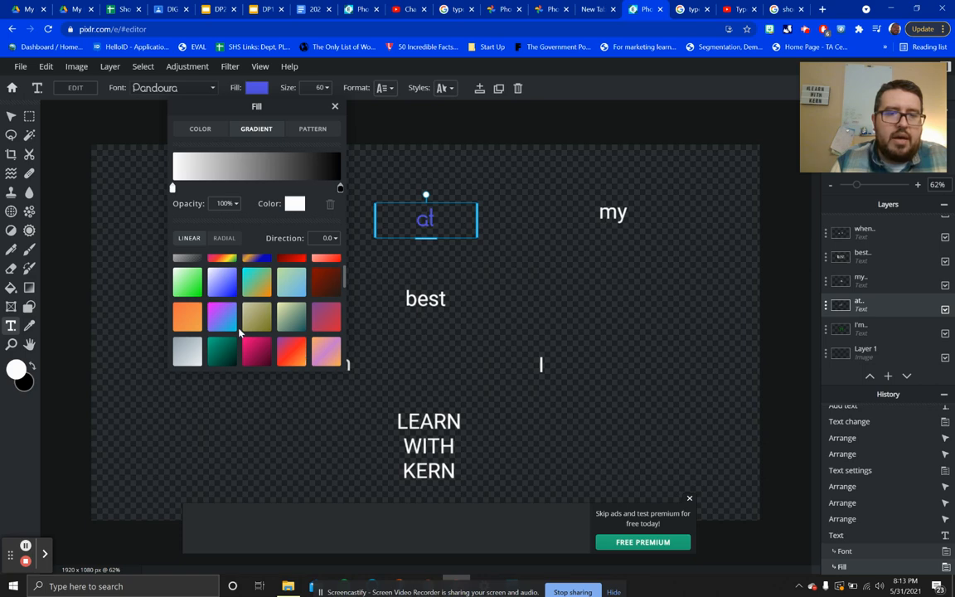
scroll(238, 332, down, 2)
scroll(231, 311, down, 2)
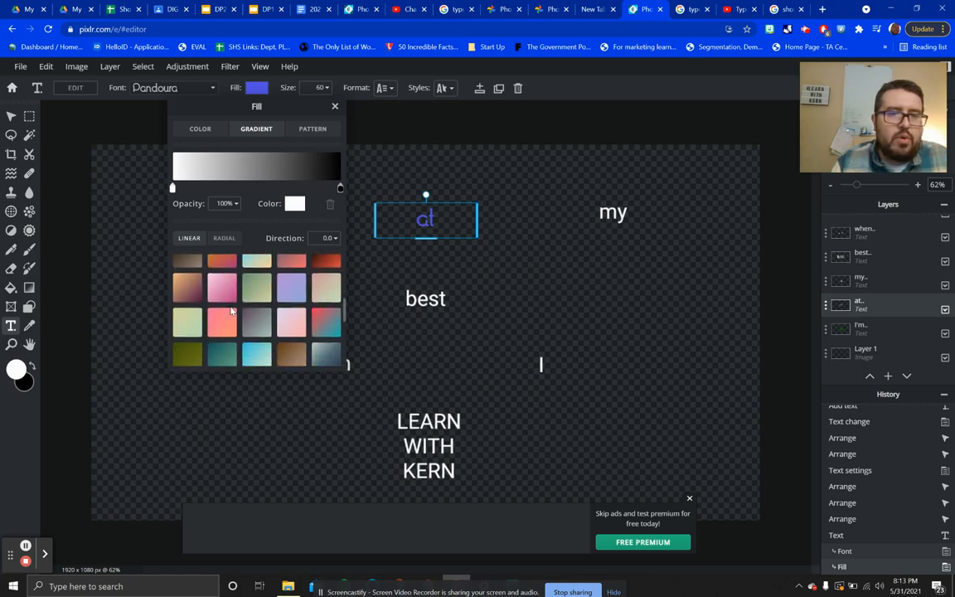
scroll(231, 311, up, 2)
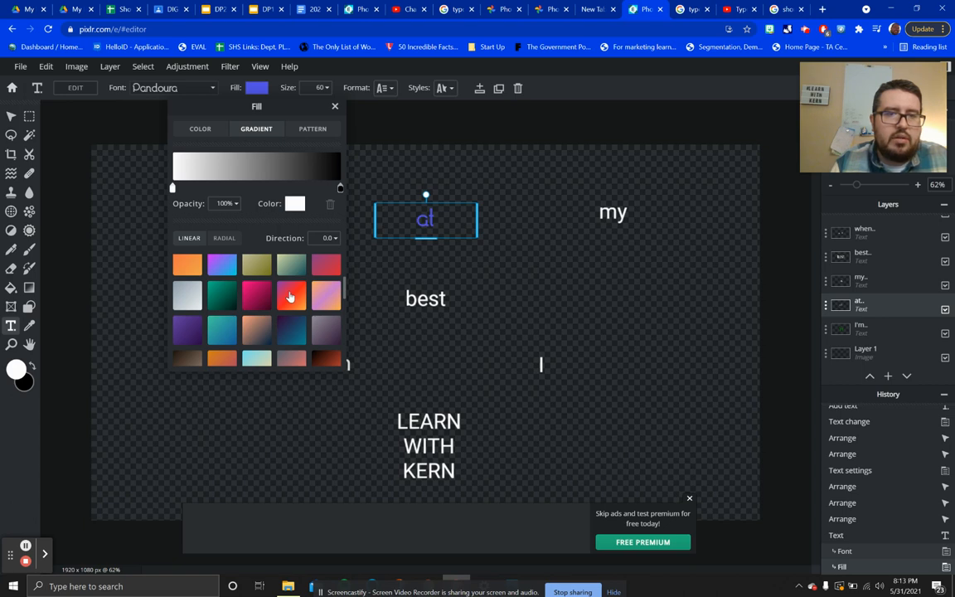
click(290, 297)
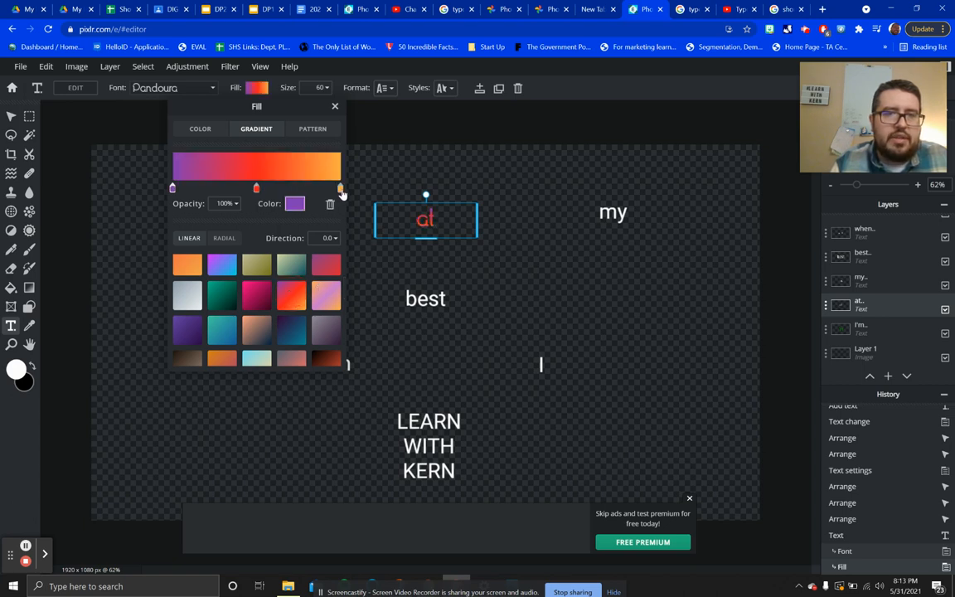
- Tighten the "at" gradient by moving the purple stop to about a third, the red stop just after it and the orange stop to about 70%
mouse_move(340, 188)
mouse_down()
mouse_move(325, 190)
mouse_move(343, 191)
mouse_up()
drag(173, 187, 228, 194)
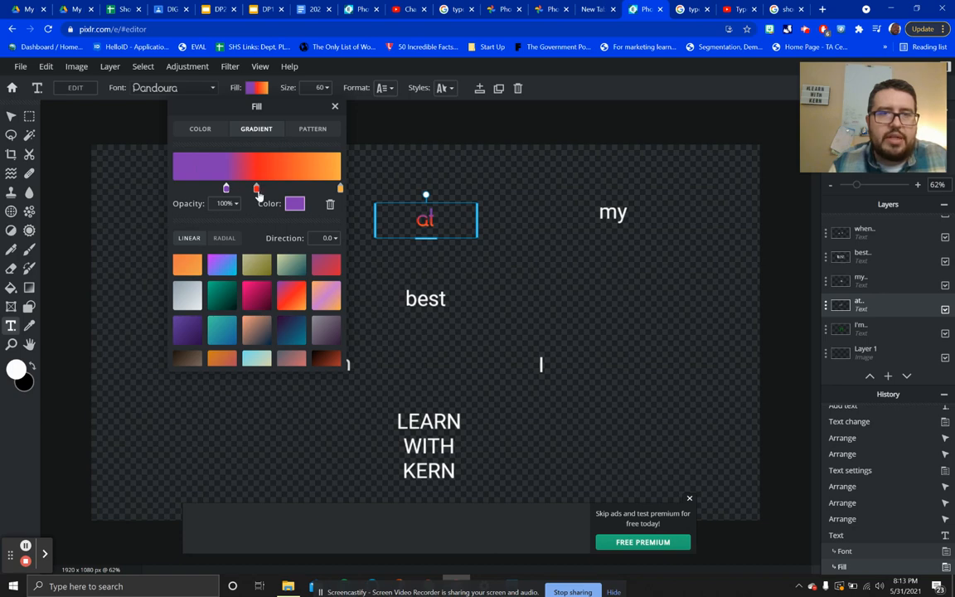
drag(257, 193, 245, 190)
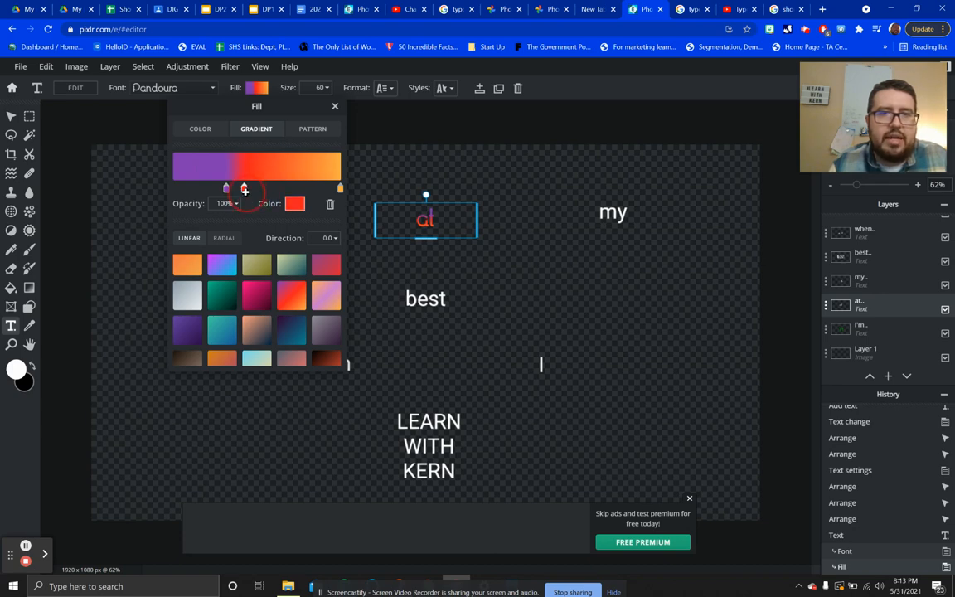
drag(340, 189, 293, 189)
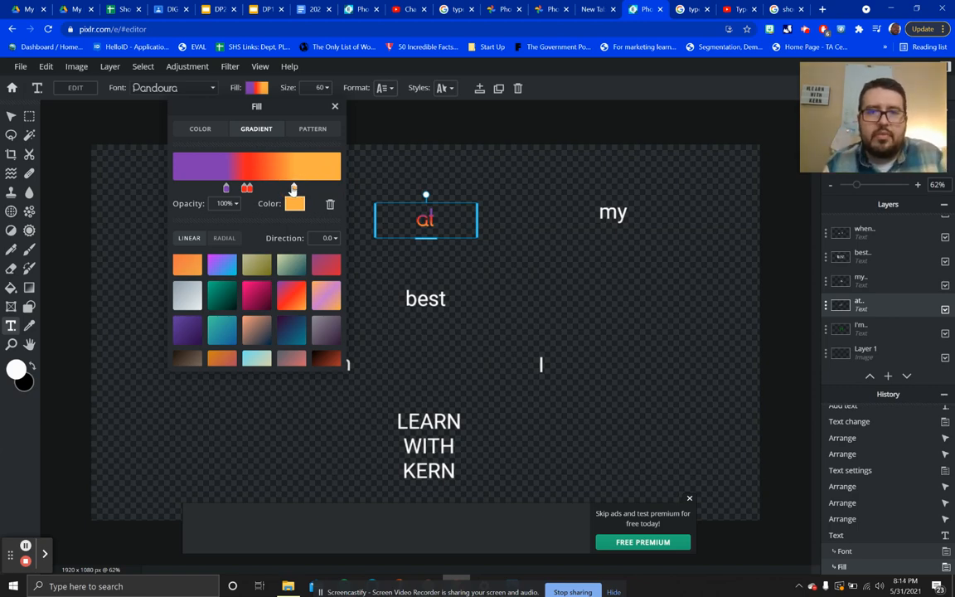
- Enlarge the "at" text to size 175 and move it straight up, clear of "best" and level with "I'm"
click(306, 93)
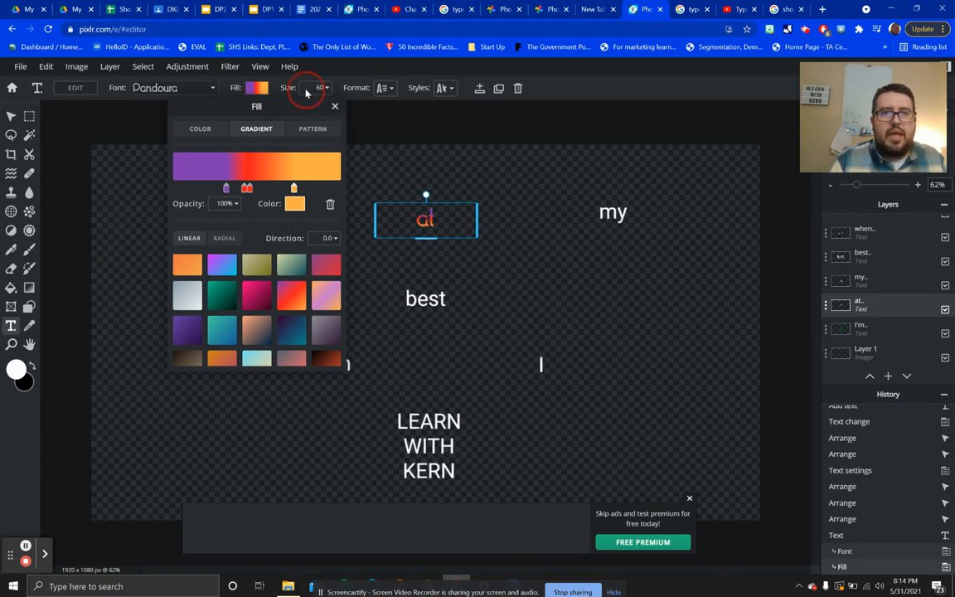
click(322, 87)
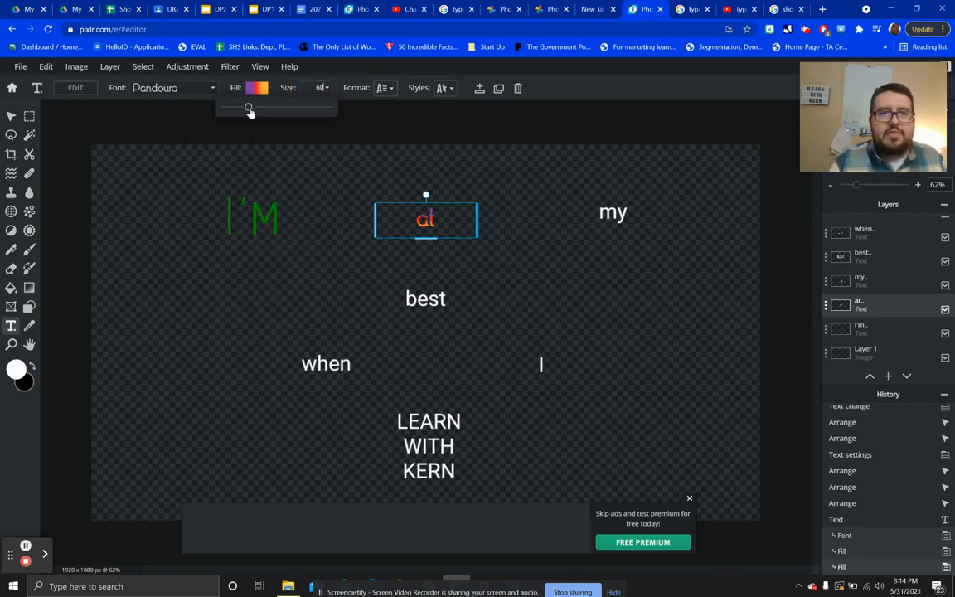
drag(248, 107, 273, 111)
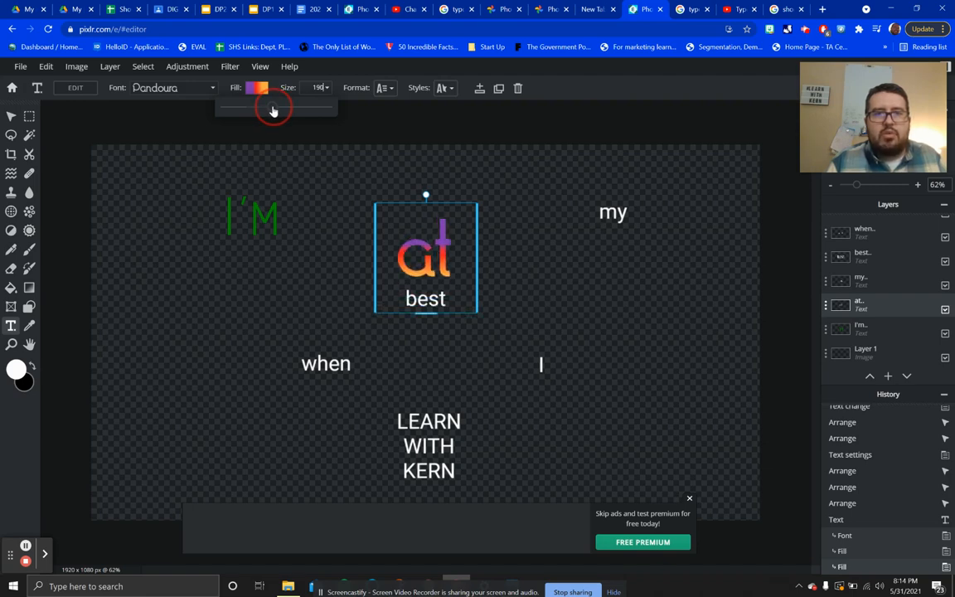
drag(273, 111, 271, 111)
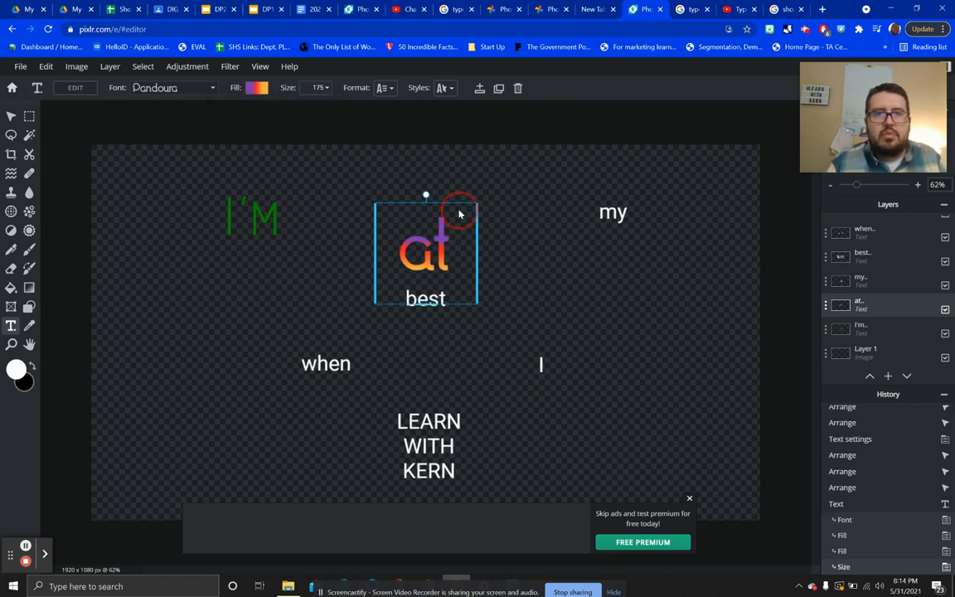
drag(454, 207, 453, 175)
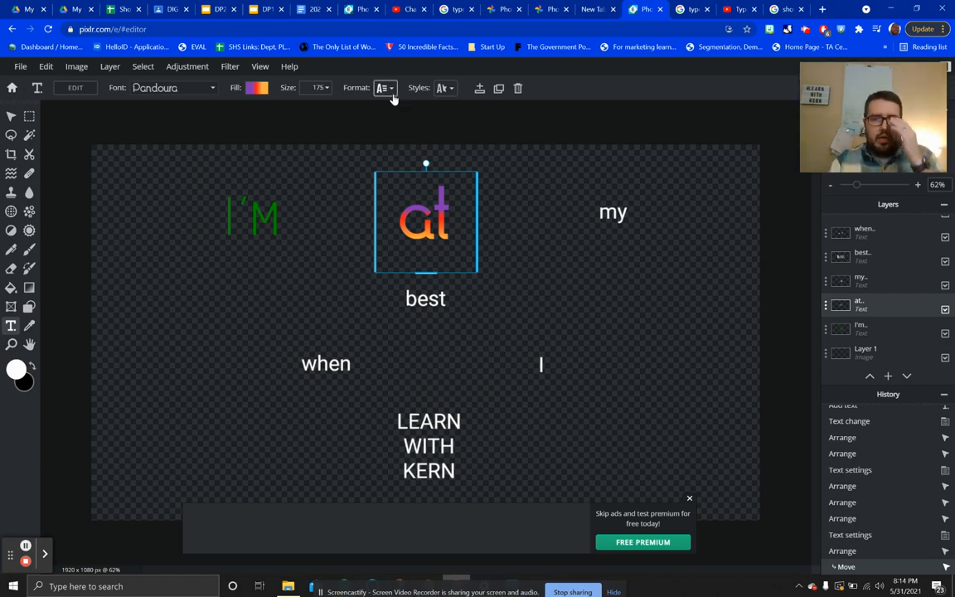
- Set the font of the "my" text to Retrocycles
click(615, 213)
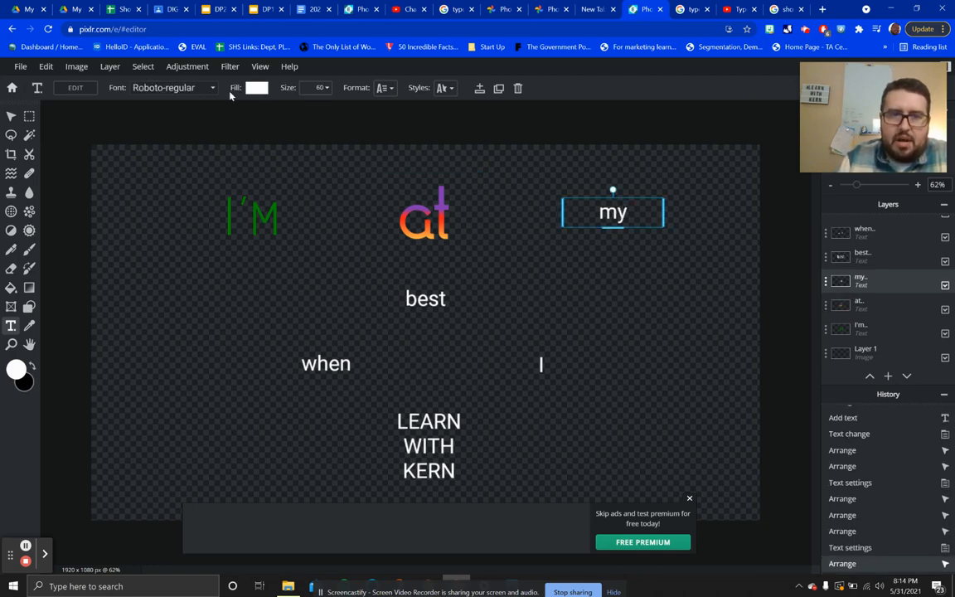
click(182, 87)
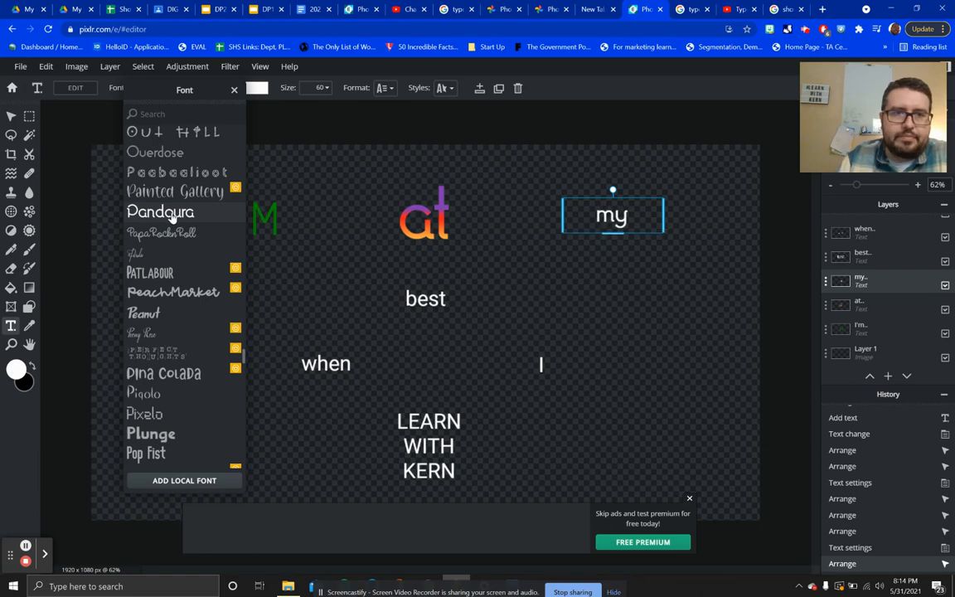
scroll(179, 230, down, 5)
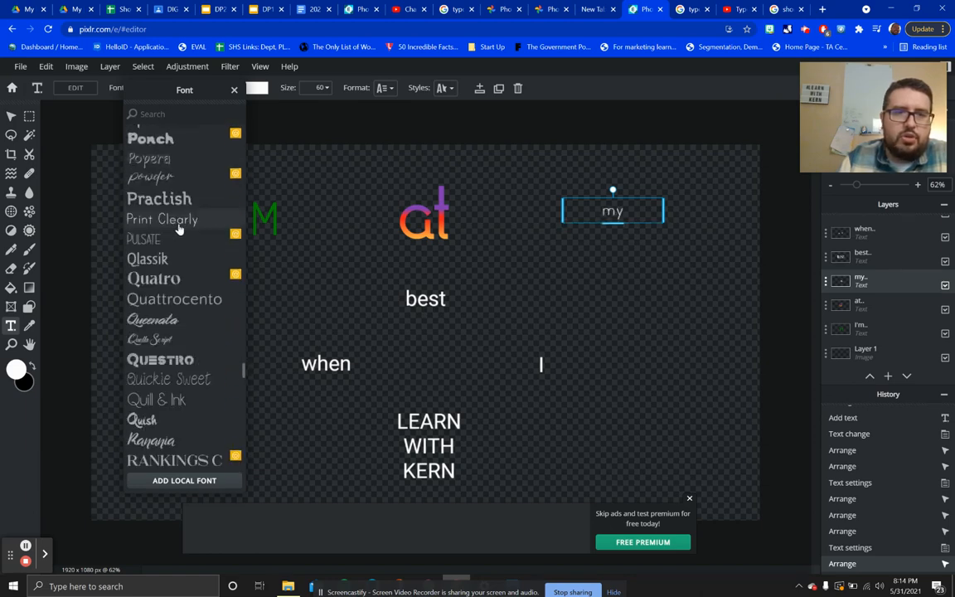
scroll(179, 230, down, 4)
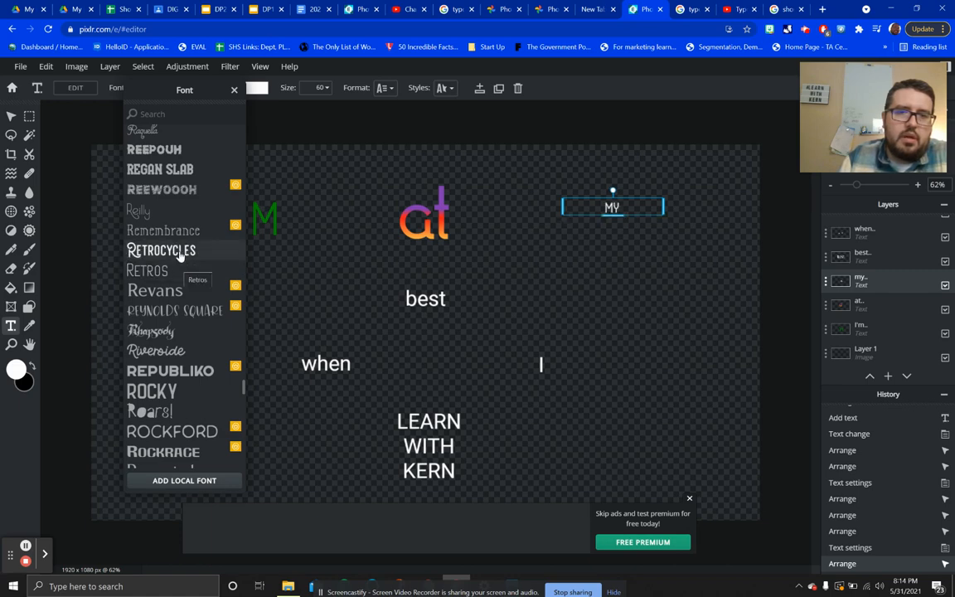
click(177, 252)
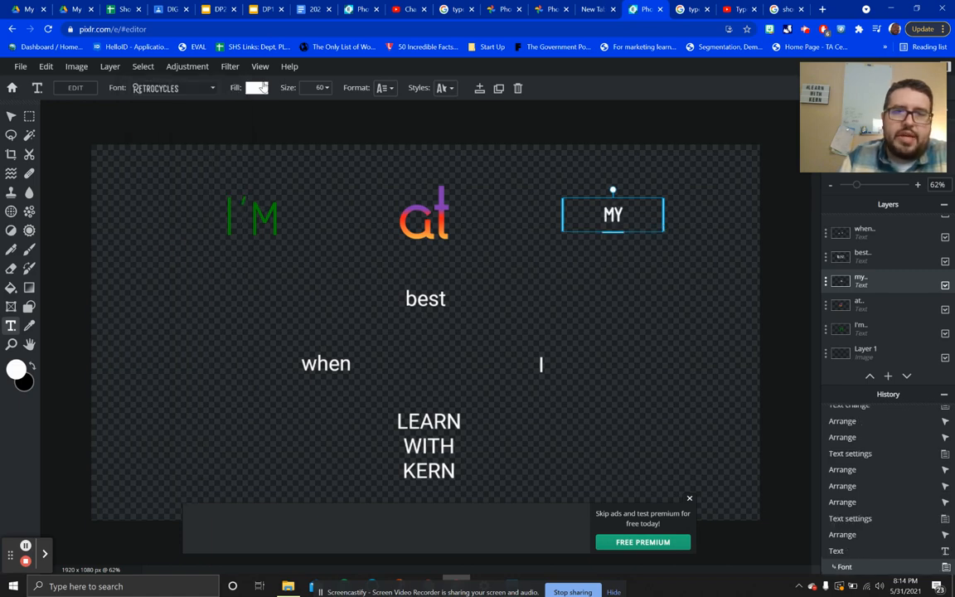
- Choose the pastel zigzag chevron pattern as the fill of the "my" text
click(262, 87)
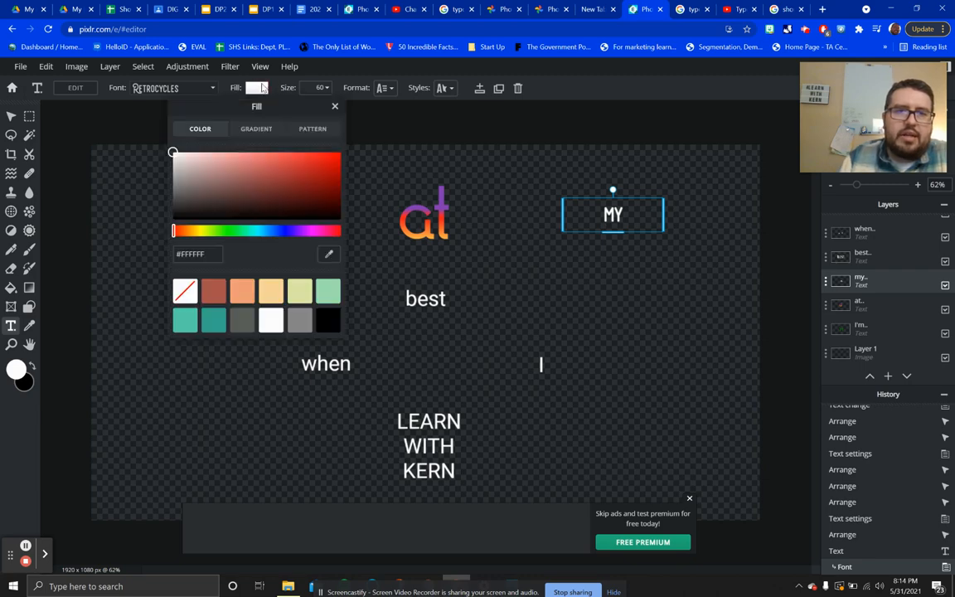
click(312, 131)
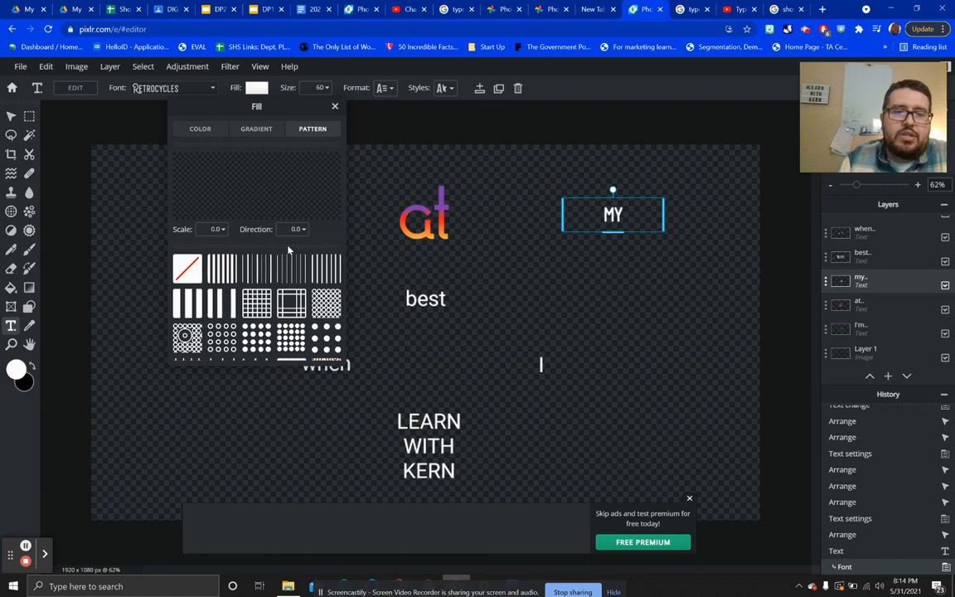
scroll(271, 285, down, 2)
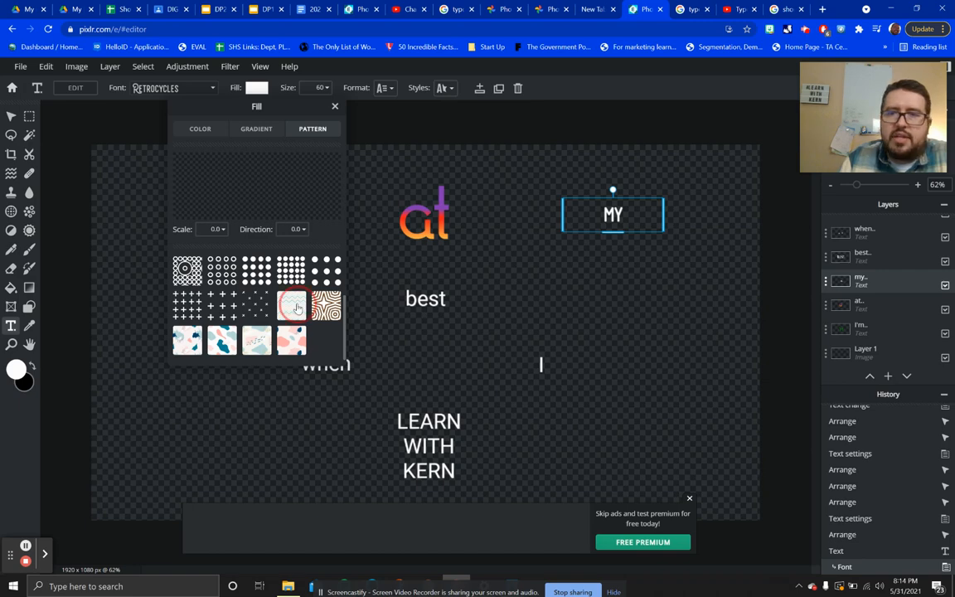
click(298, 308)
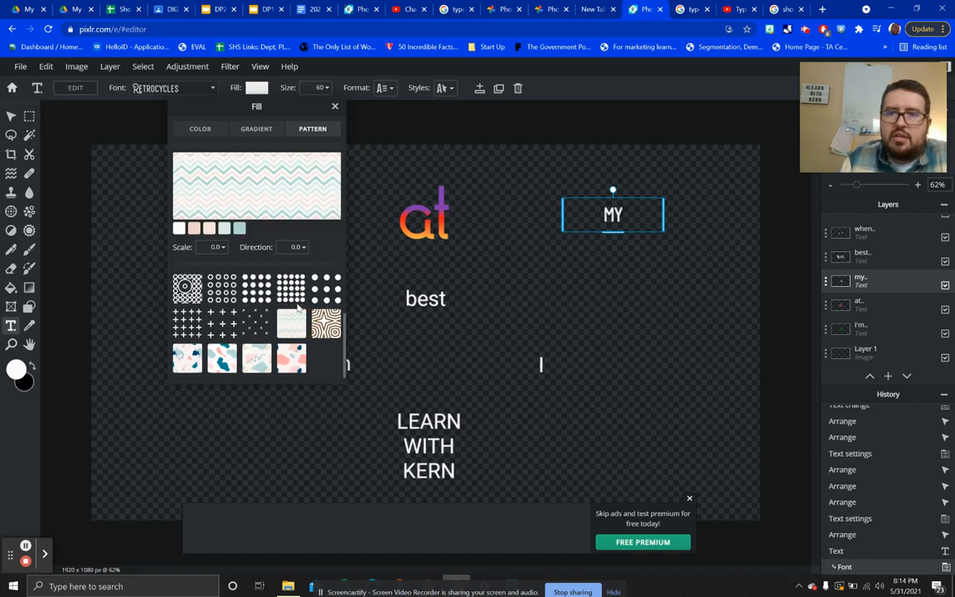
- Recolour the chevron pattern's light teal to a stronger teal, #0CA68A, and its pale peach to orange, #F07439
click(239, 228)
drag(389, 273, 482, 296)
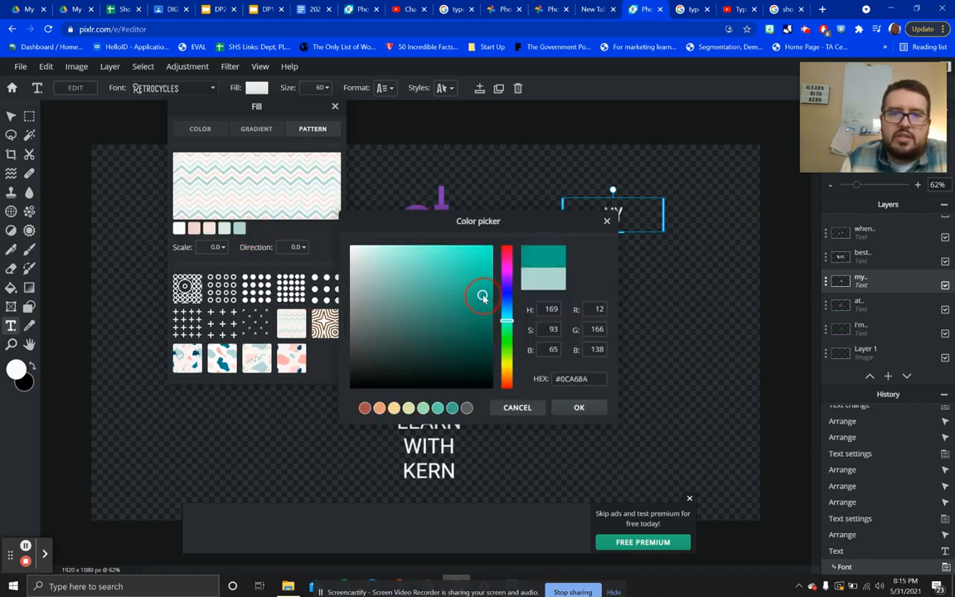
click(576, 407)
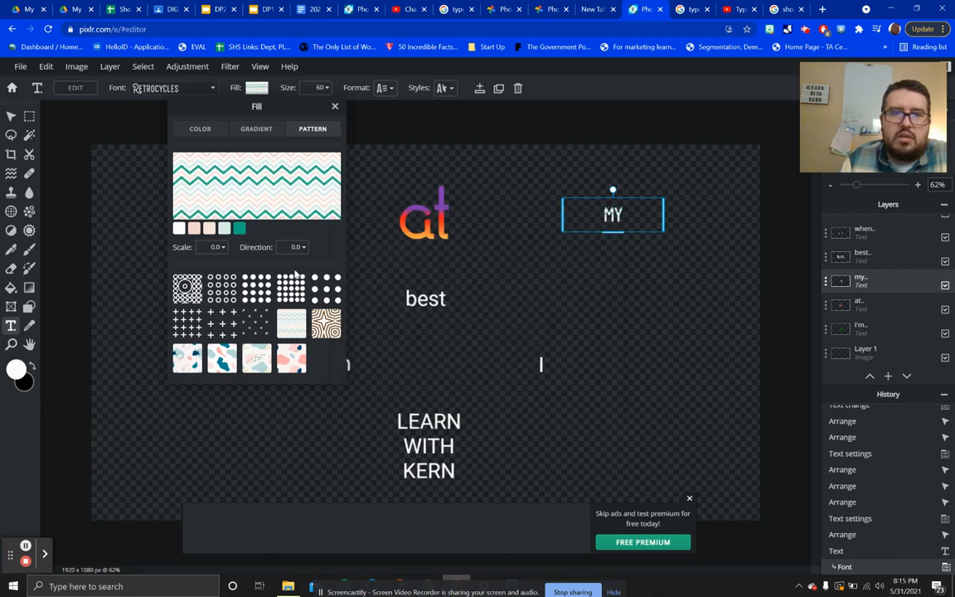
click(208, 228)
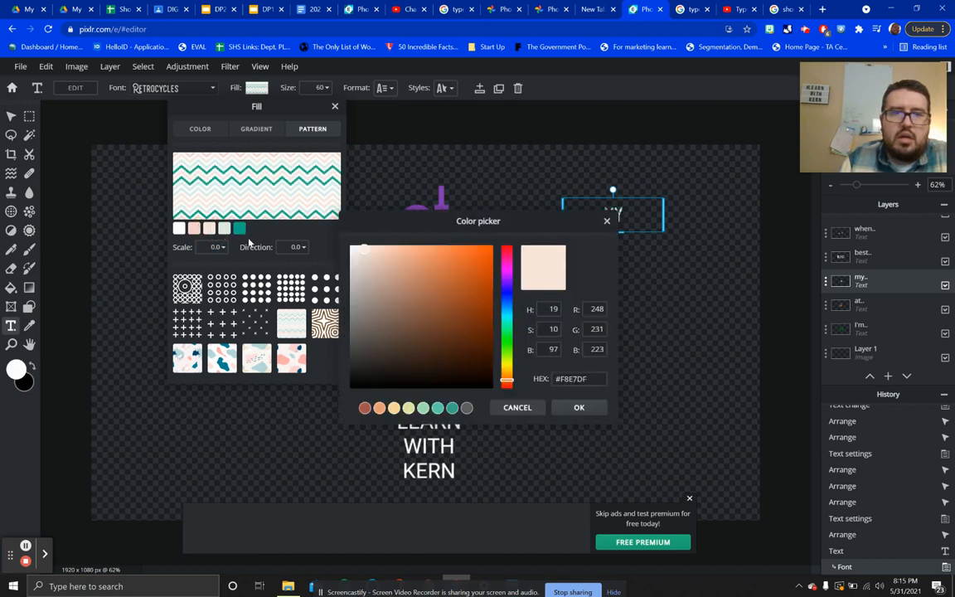
drag(388, 257, 458, 253)
click(596, 412)
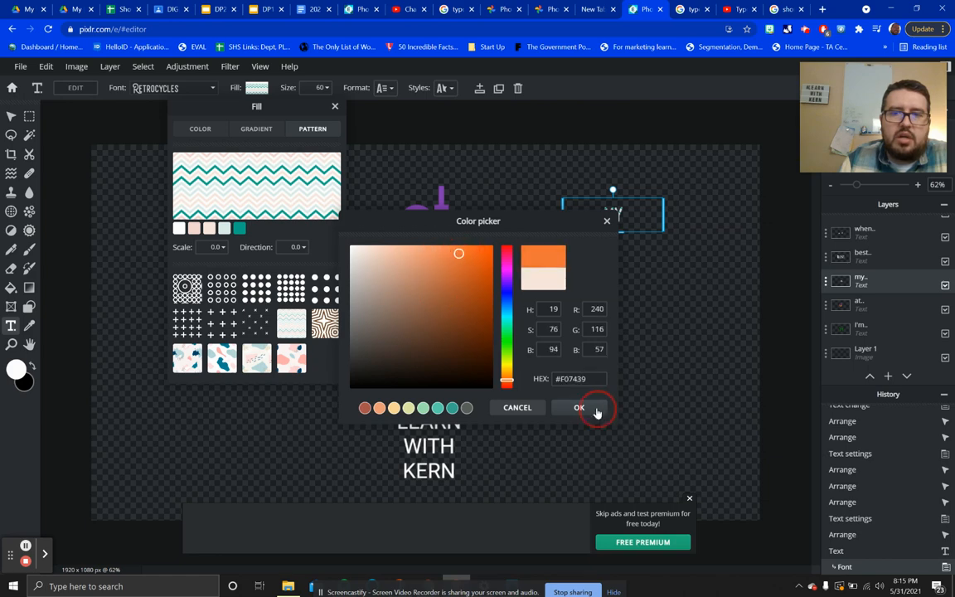
- Recolour the chevron pattern's pale pink to red, #D41900, and its pale mint to dark green, #006D53, and close the fill settings
click(194, 228)
drag(388, 259, 492, 270)
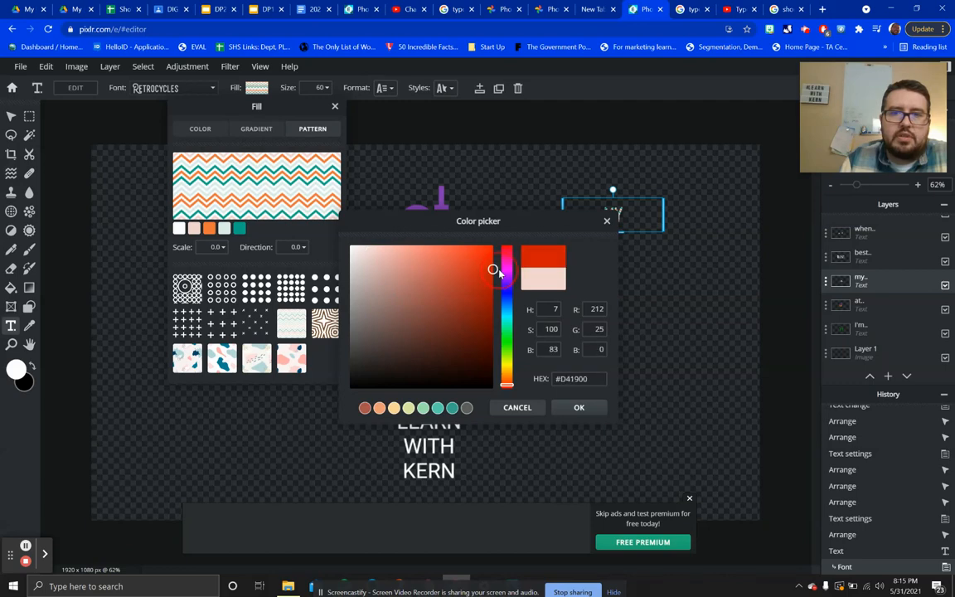
click(580, 407)
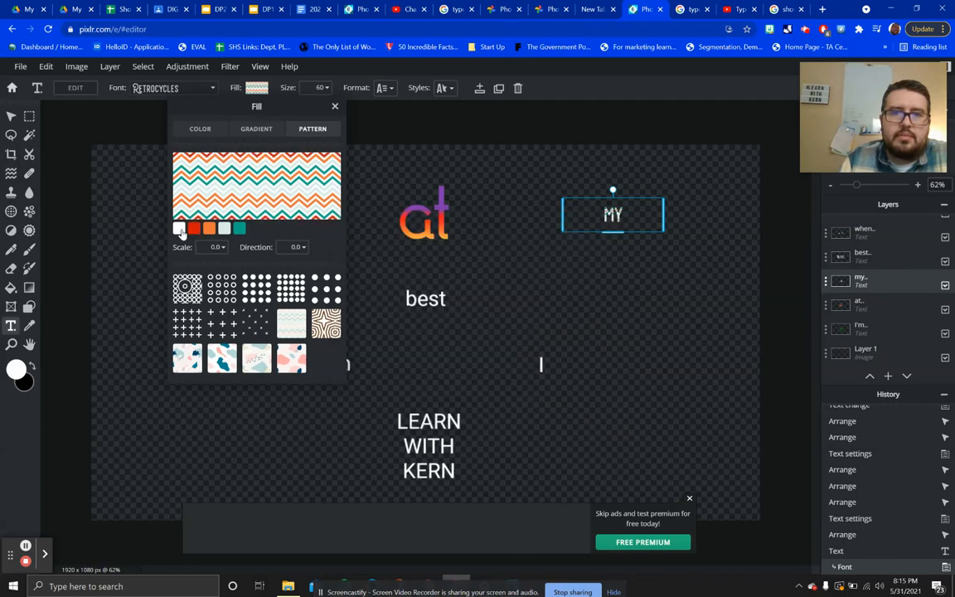
click(224, 228)
drag(410, 278, 492, 329)
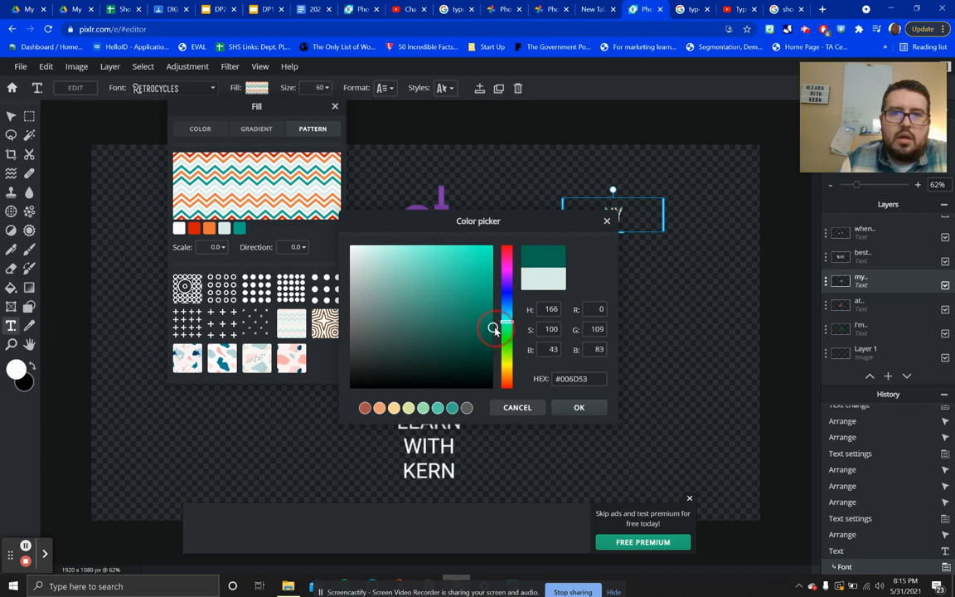
click(579, 407)
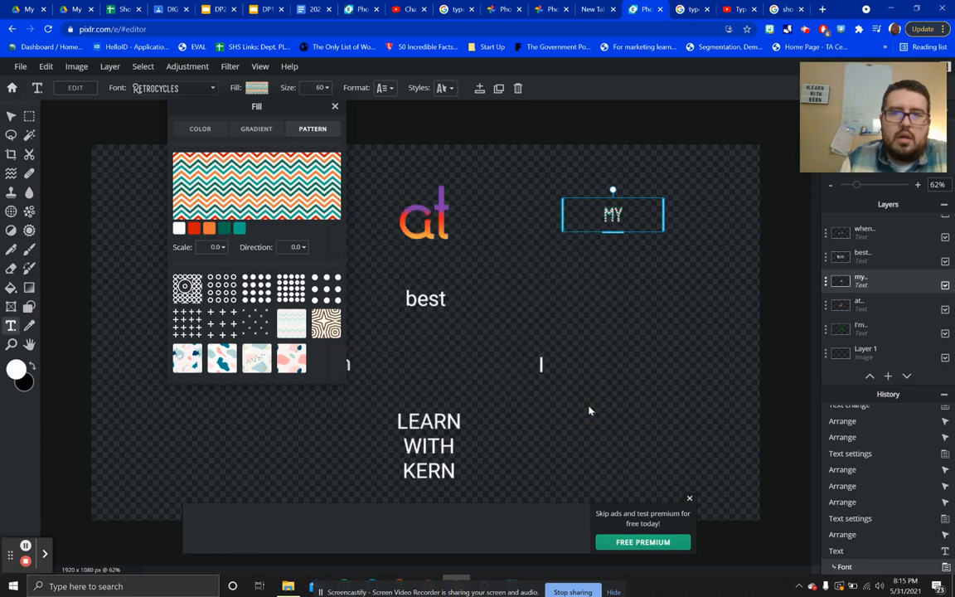
click(334, 106)
- Enlarge the "my" text to size 175 and set its letter spacing to 10
click(323, 87)
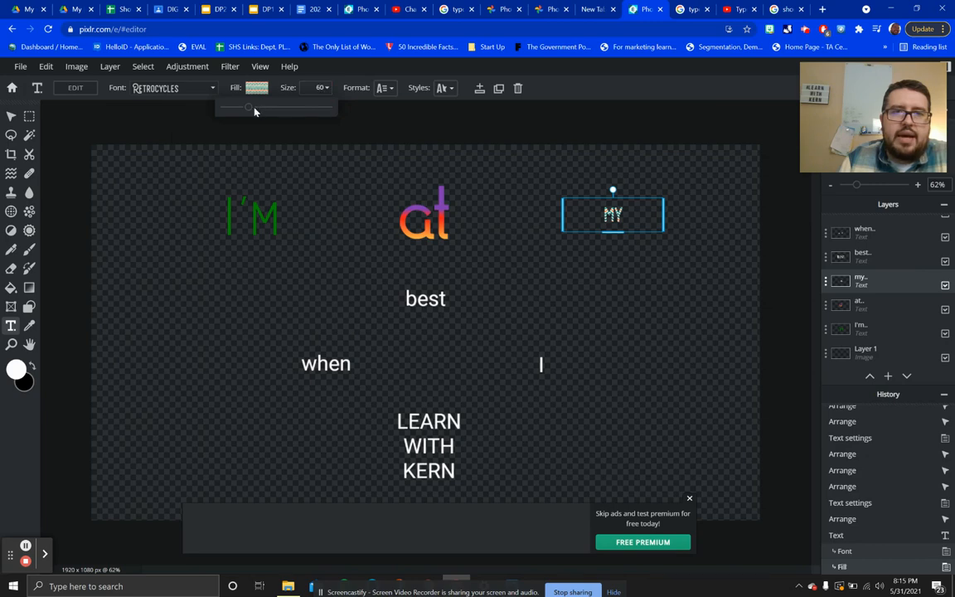
drag(253, 110, 271, 119)
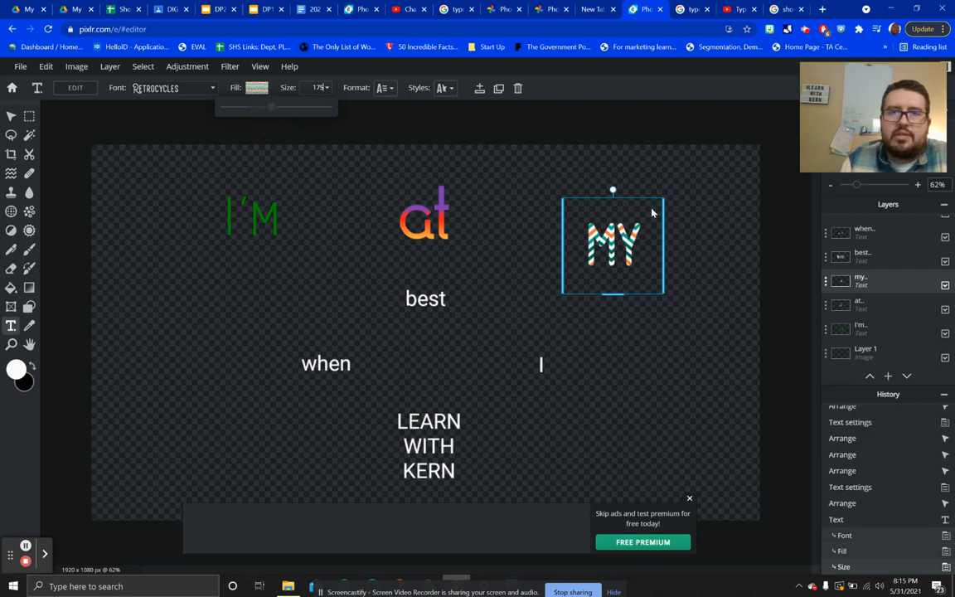
click(384, 88)
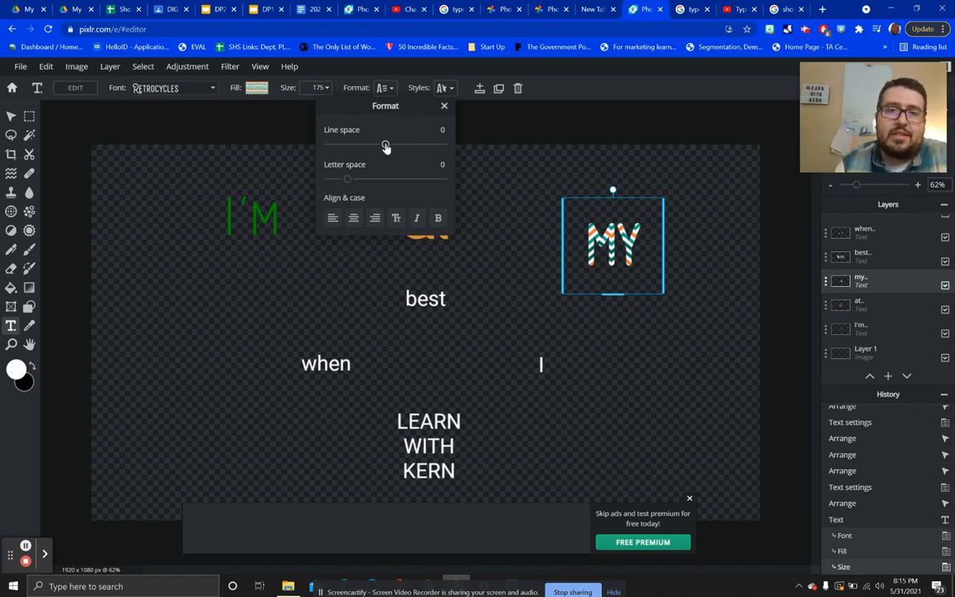
click(346, 182)
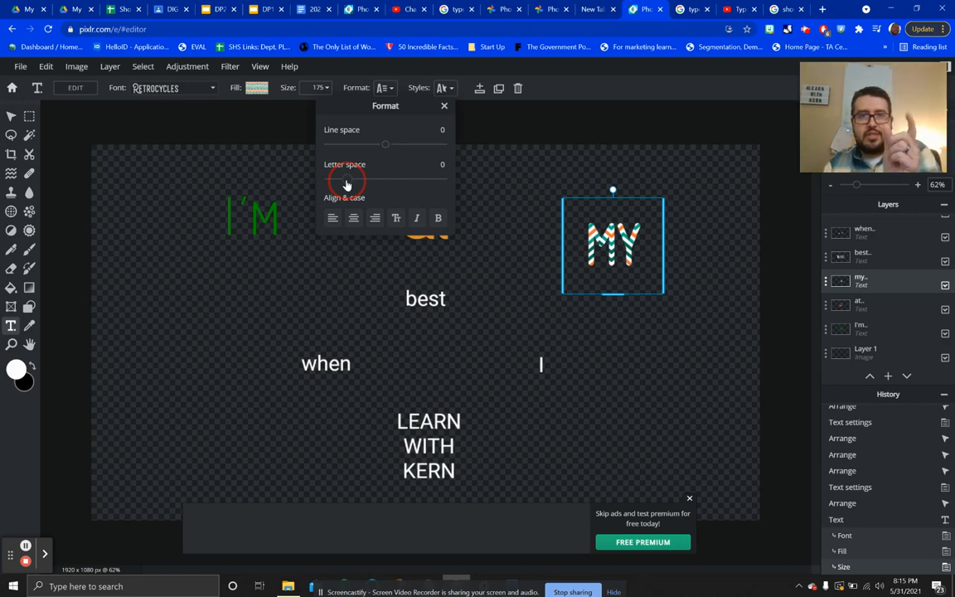
mouse_move(347, 184)
mouse_down()
mouse_move(409, 180)
mouse_move(344, 187)
mouse_up()
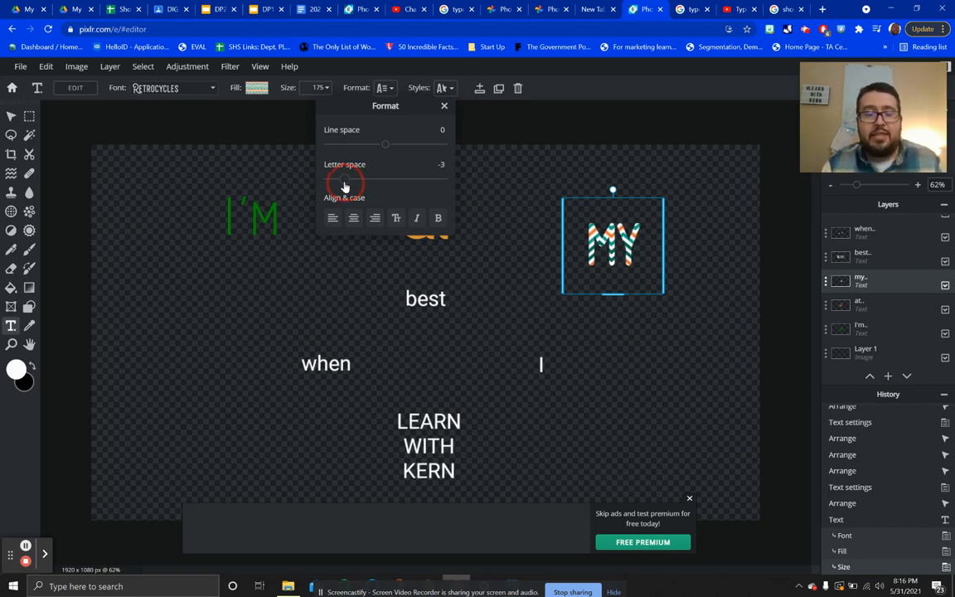
drag(343, 187, 348, 187)
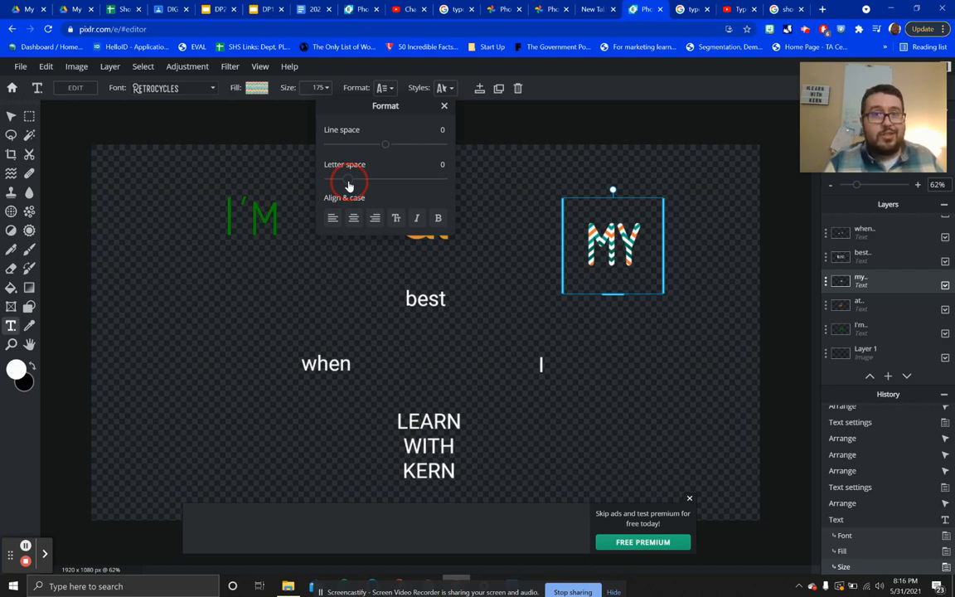
drag(348, 186, 355, 181)
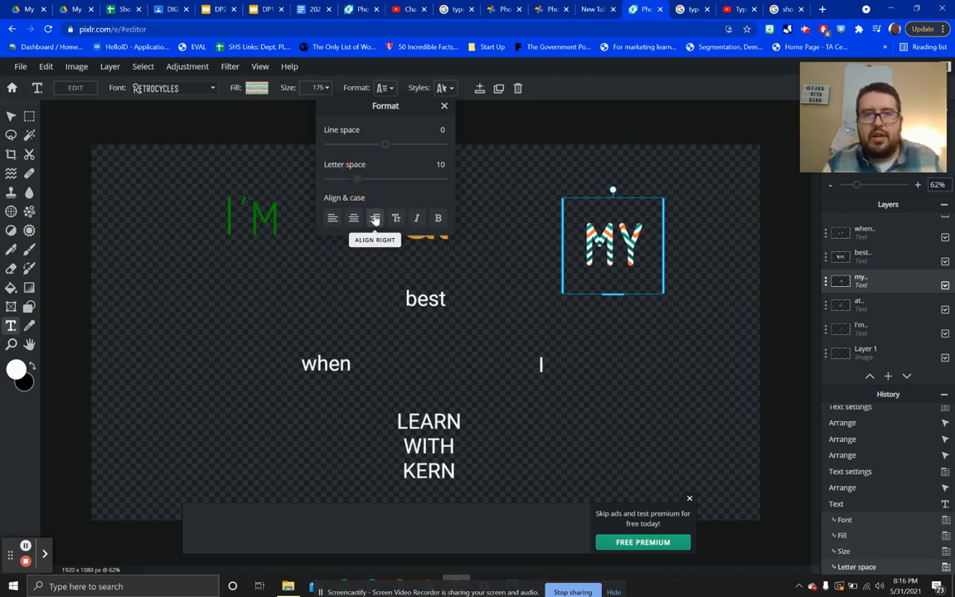
- Turn on uppercase for the "my" text and close the format settings
click(397, 218)
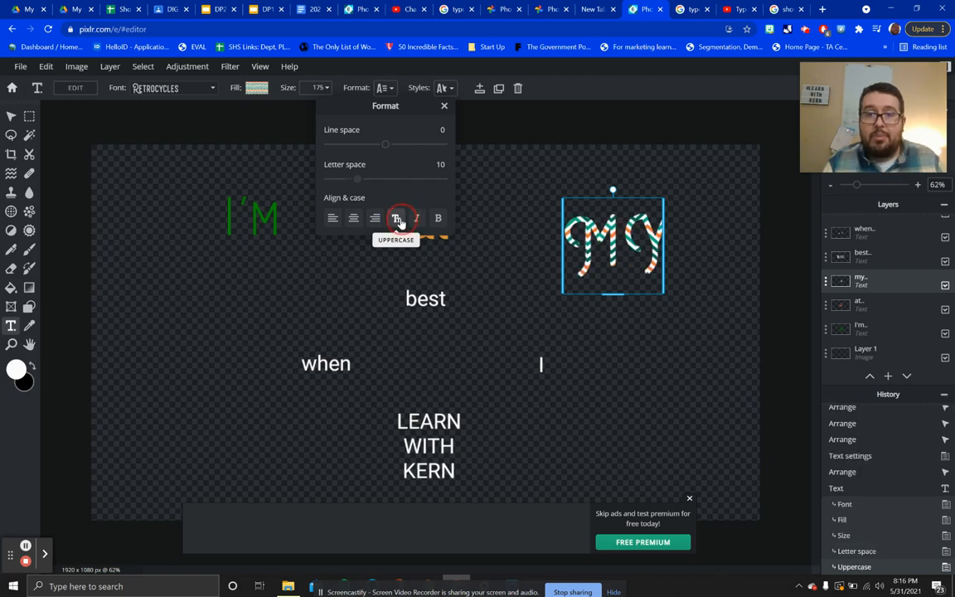
click(397, 218)
click(397, 218)
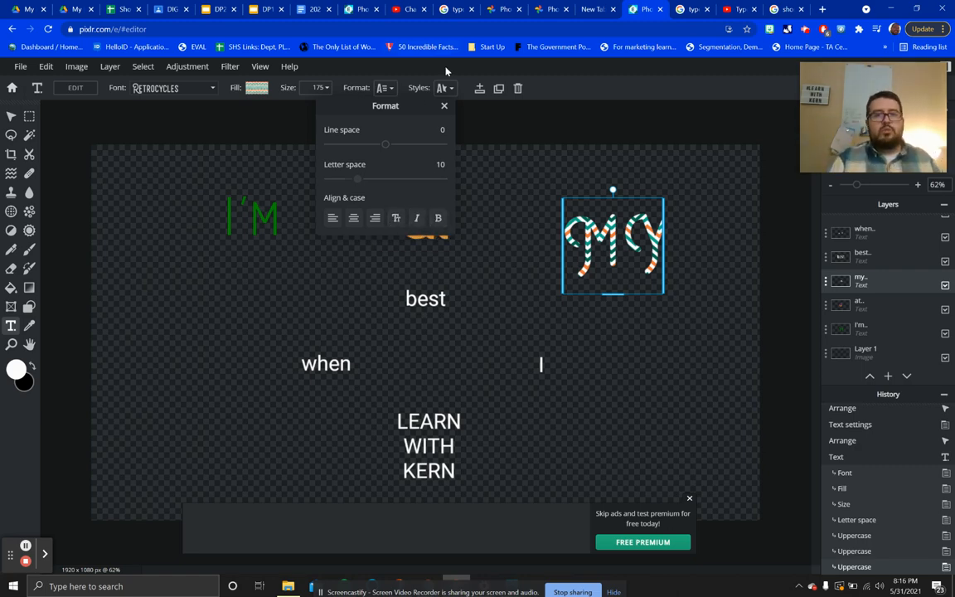
click(444, 108)
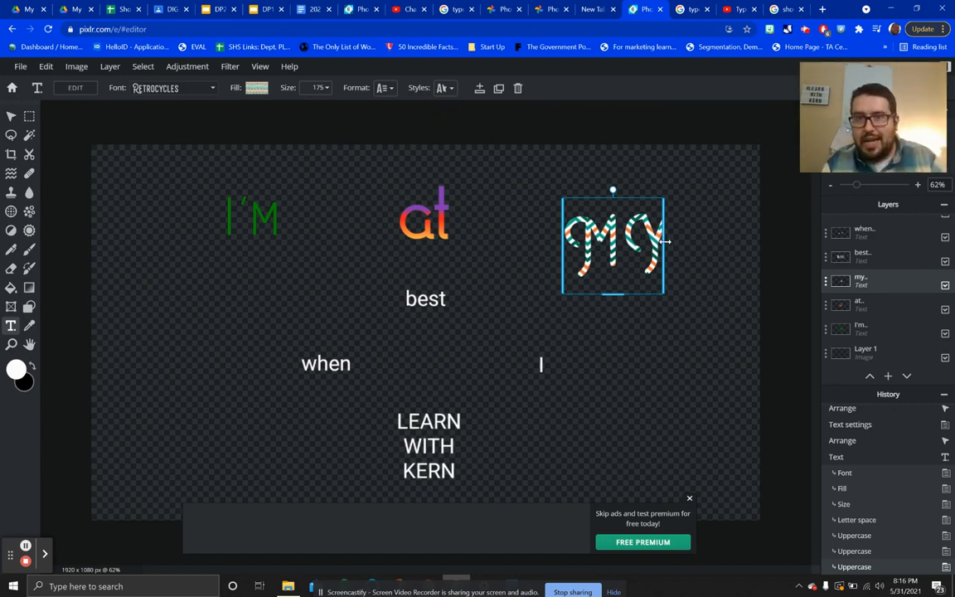
- Widen the "my" text box to fit its letters and move it up level with "at"
drag(665, 241, 696, 238)
drag(661, 202, 659, 172)
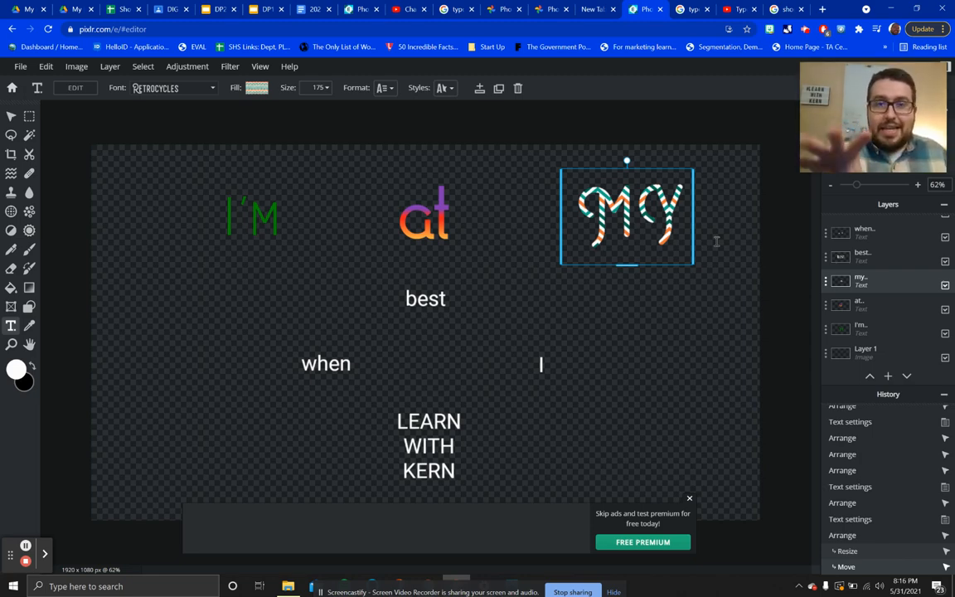
- Set the font of the "best" text to Market
click(424, 303)
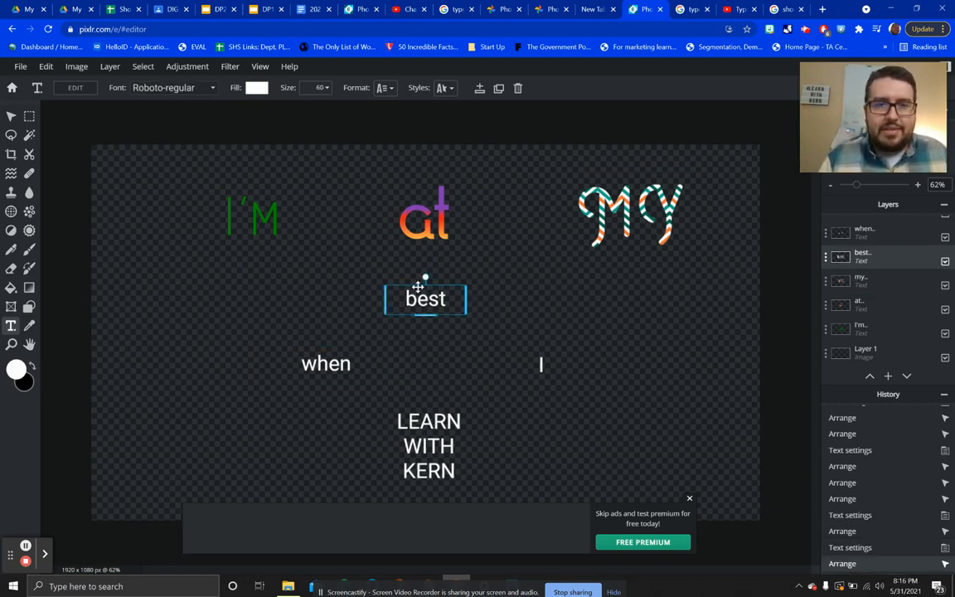
click(190, 88)
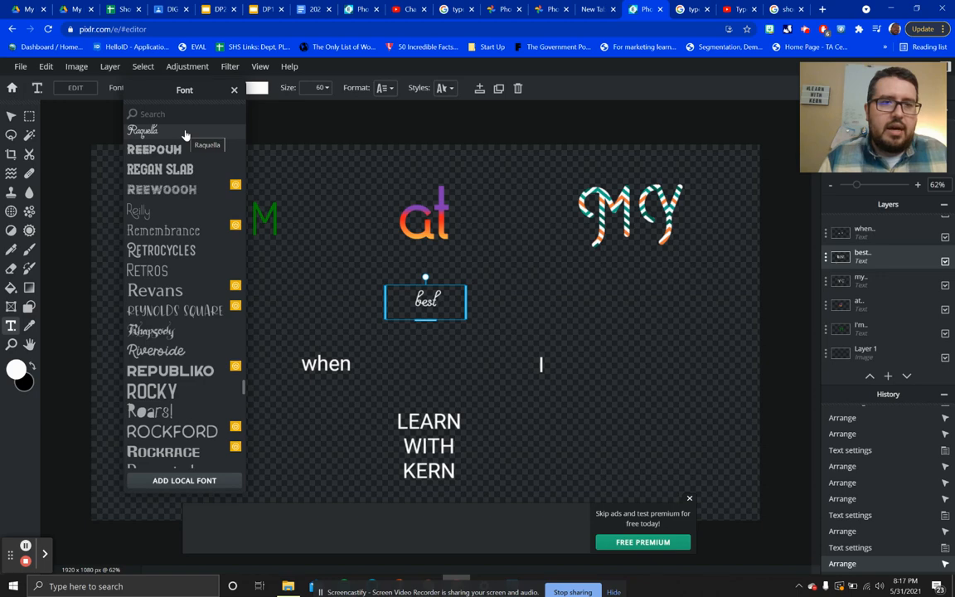
scroll(182, 137, up, 15)
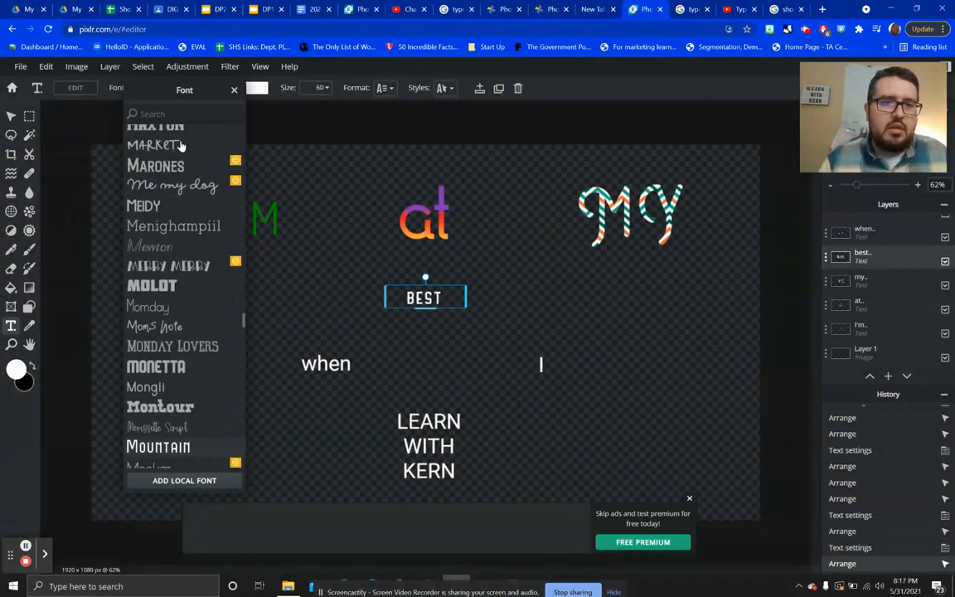
click(181, 146)
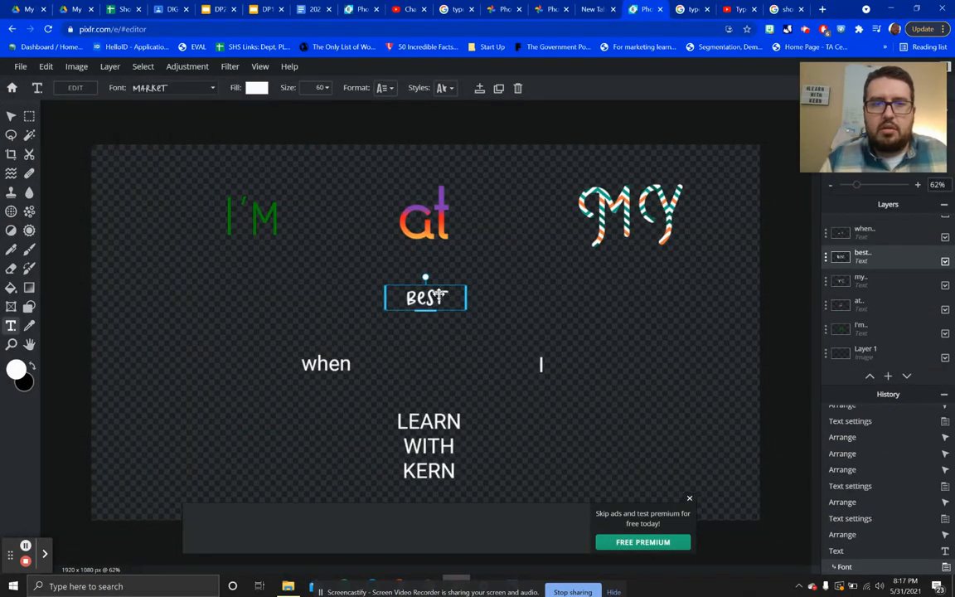
- Fill the "best" text with the grey-navy-black gradient, shifting the navy stop toward the black end and the grey stop inward
click(263, 90)
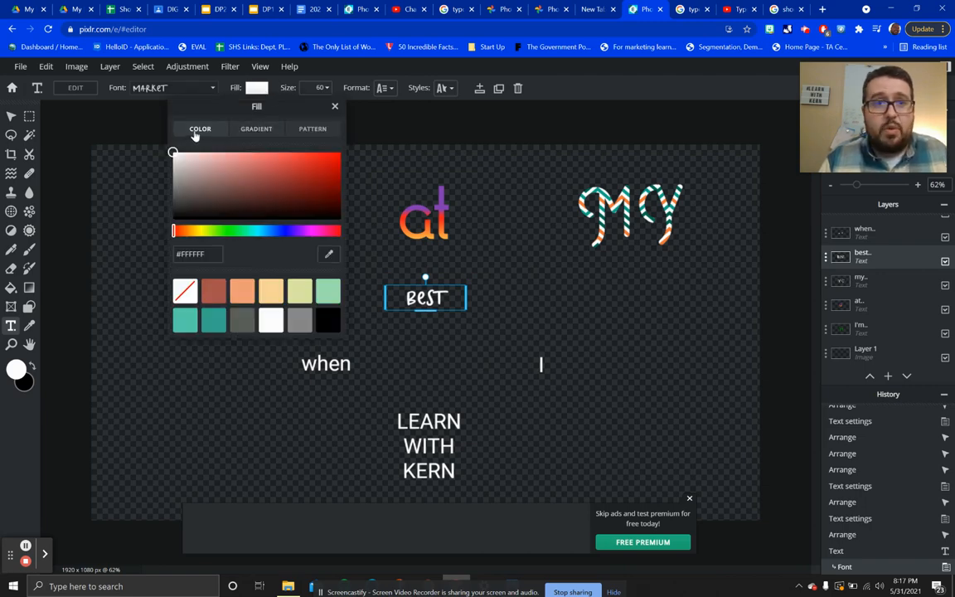
click(261, 130)
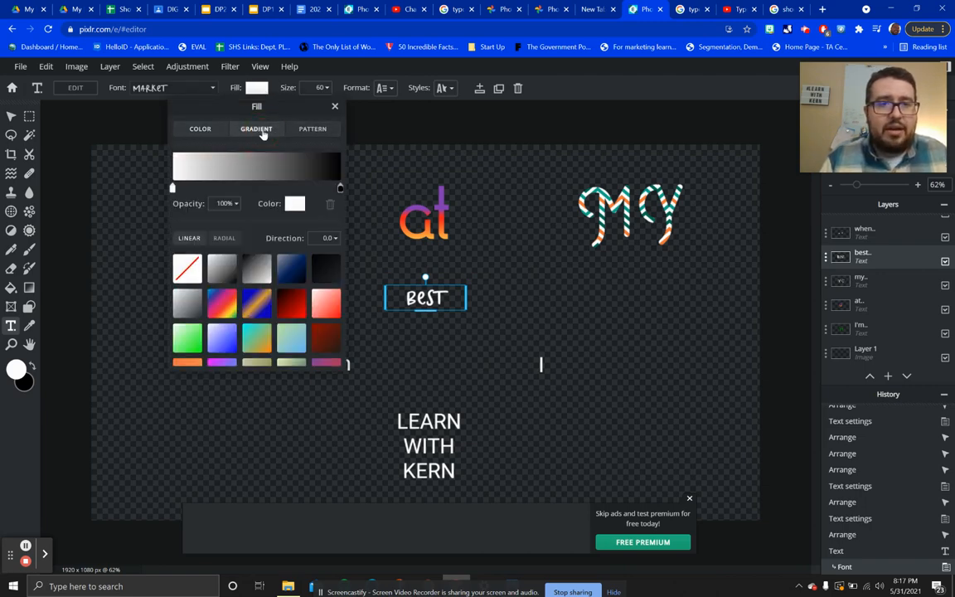
click(298, 273)
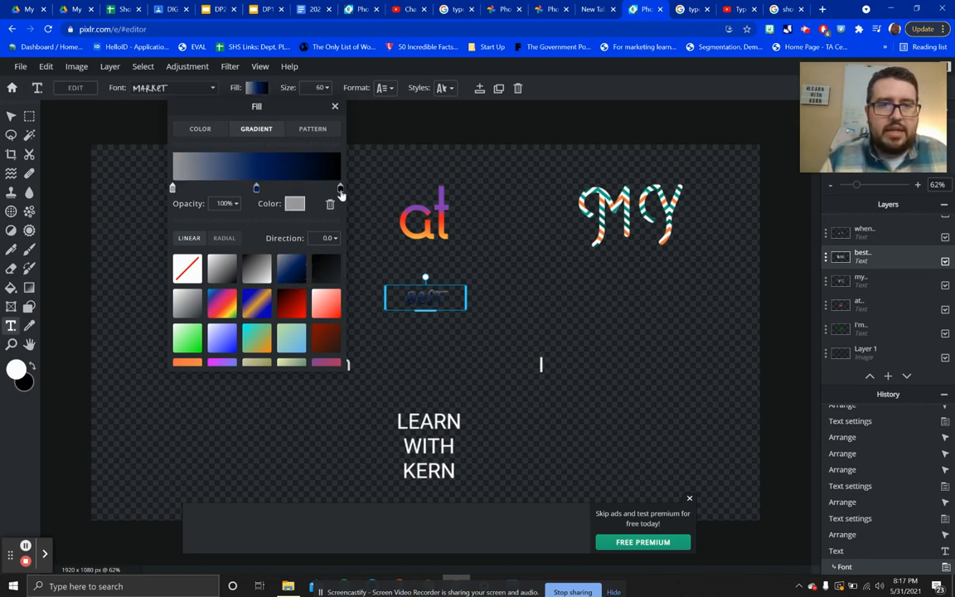
mouse_move(340, 189)
mouse_down()
mouse_move(290, 187)
mouse_move(345, 181)
mouse_up()
drag(256, 187, 304, 188)
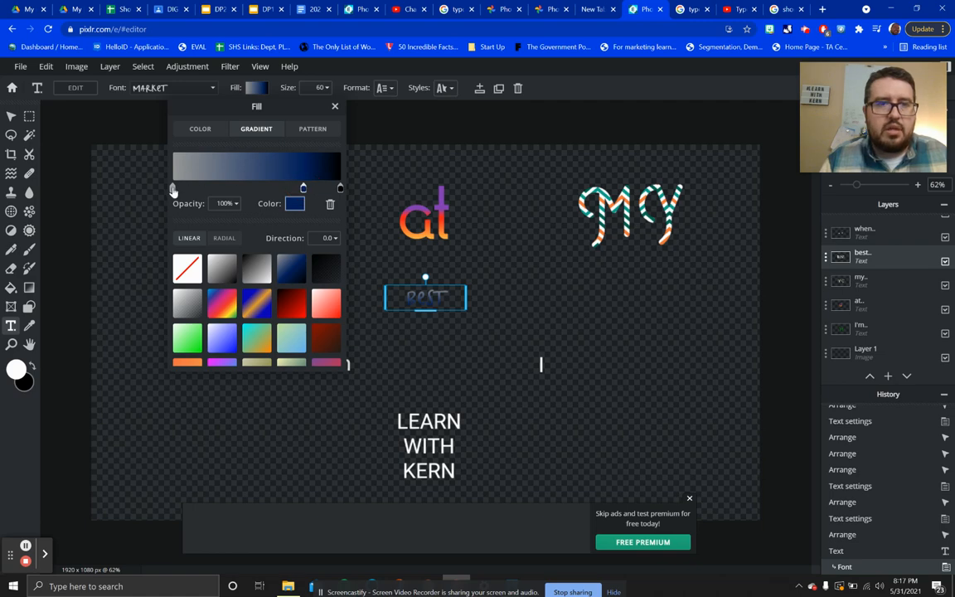
drag(172, 189, 210, 190)
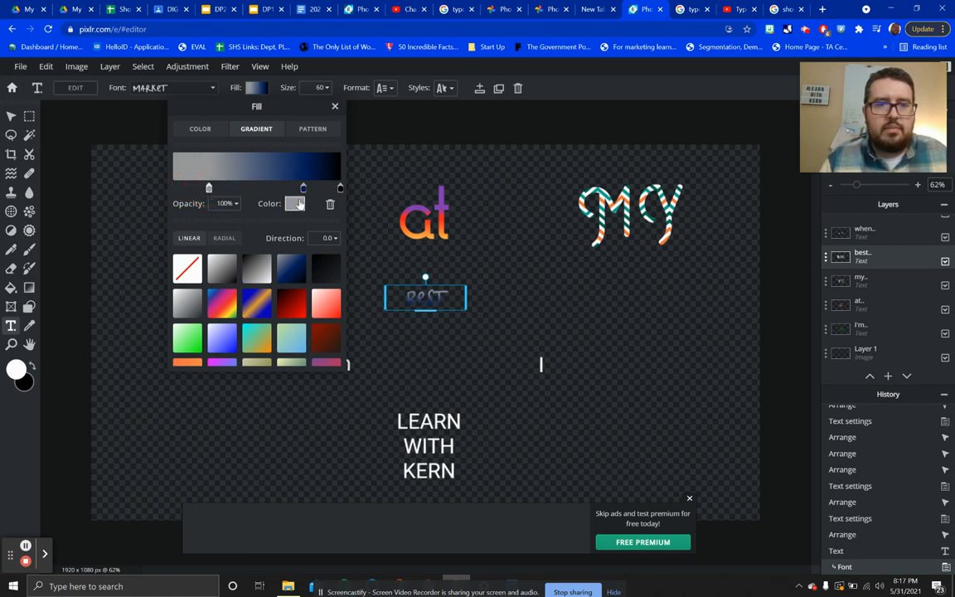
click(334, 106)
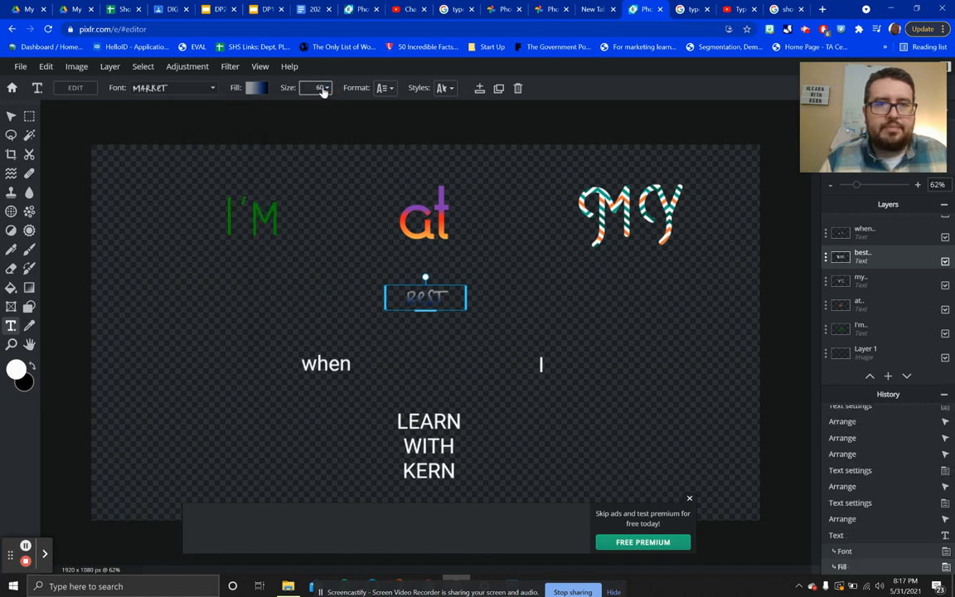
- Enlarge the "best" text to size 265, widen its box to show the whole word, and centre it just below "at"
drag(249, 107, 279, 116)
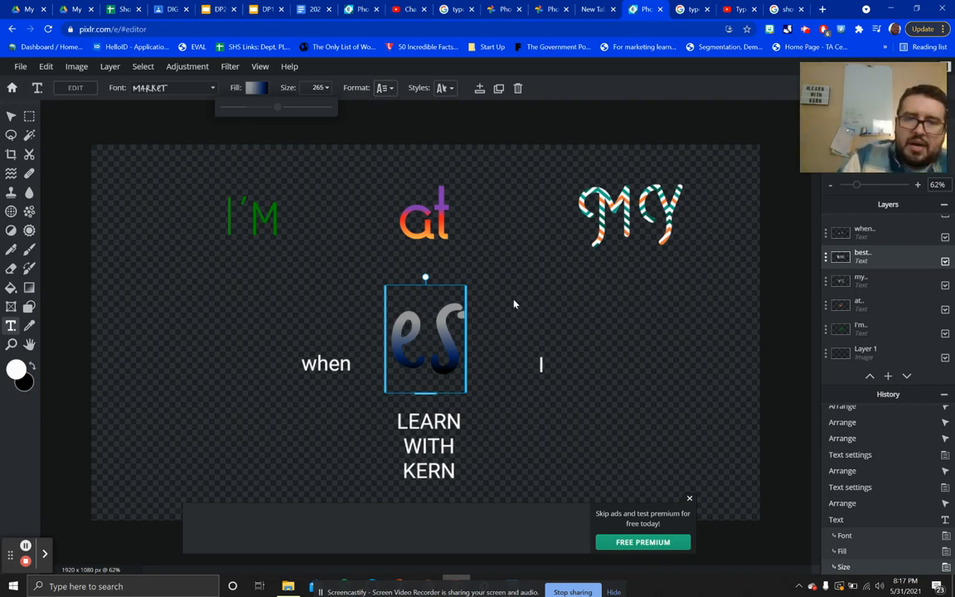
drag(466, 322, 625, 324)
drag(589, 288, 506, 258)
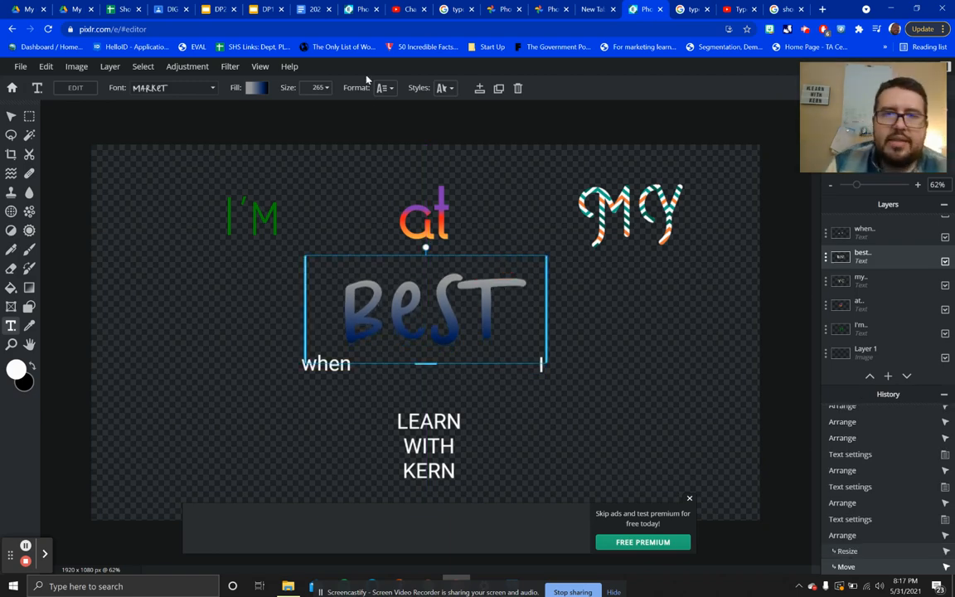
- Turn on the Curve style for the "best" text and try its arc amount, leaving it at 0
click(450, 90)
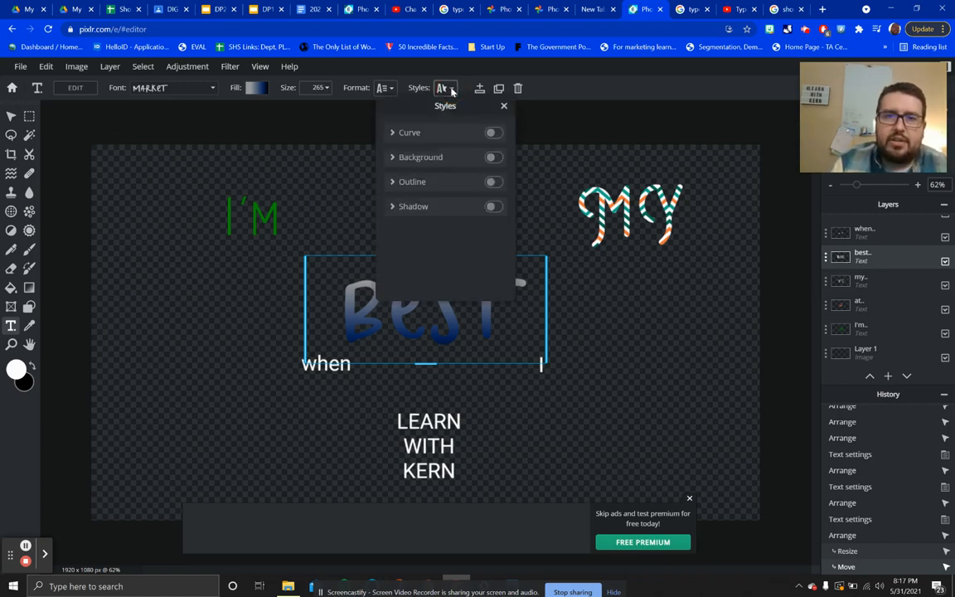
click(495, 135)
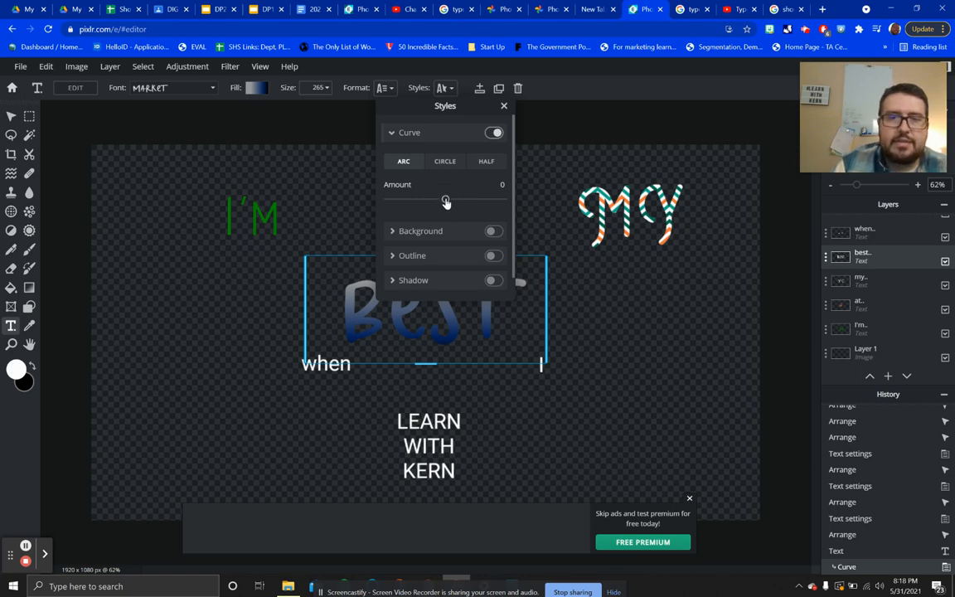
mouse_move(441, 205)
mouse_down()
mouse_move(530, 209)
mouse_move(410, 214)
mouse_move(459, 206)
mouse_move(447, 210)
mouse_up()
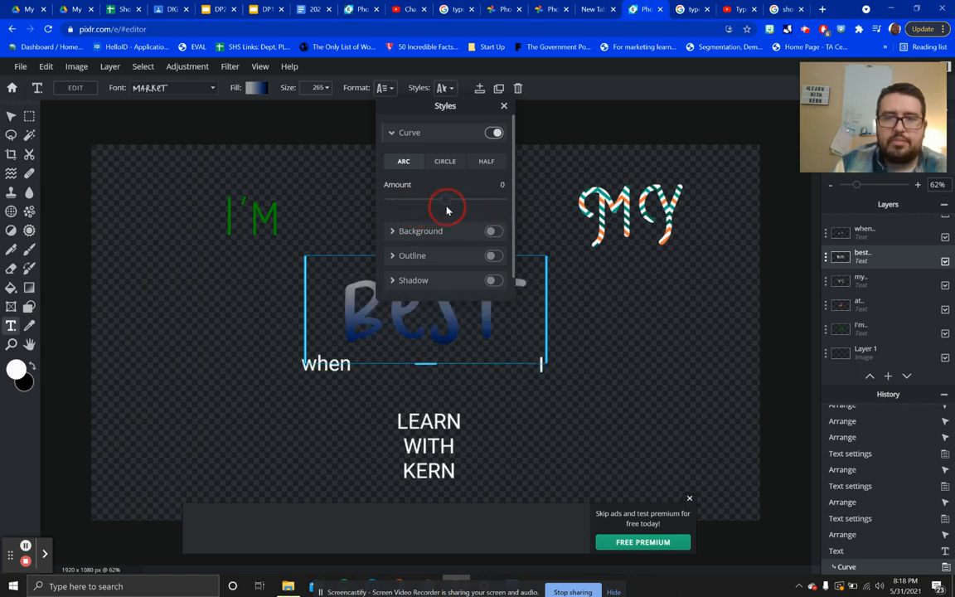
- Try the Circle curve on the "best" text, toggling Spread and Flip on and off
click(445, 163)
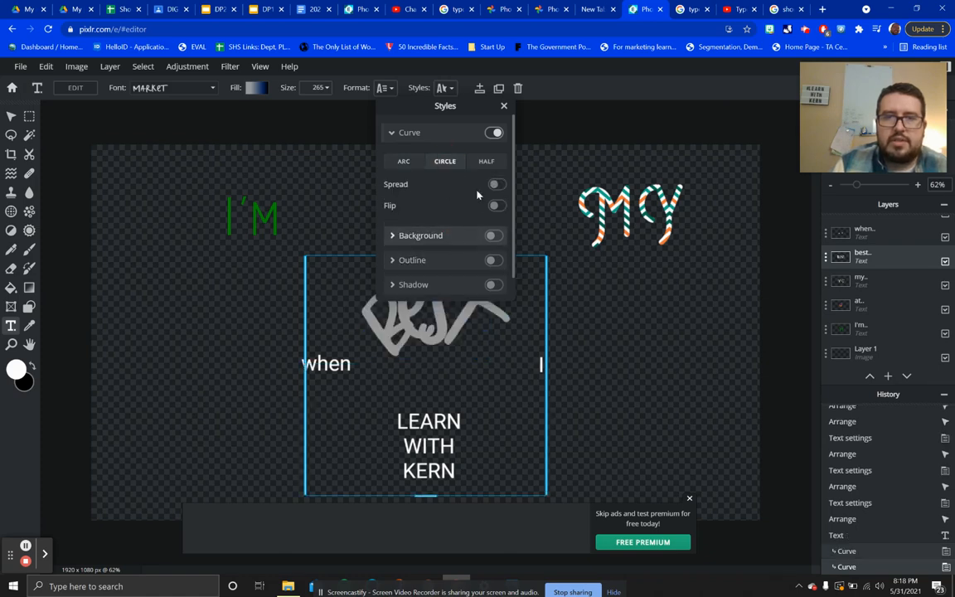
click(496, 184)
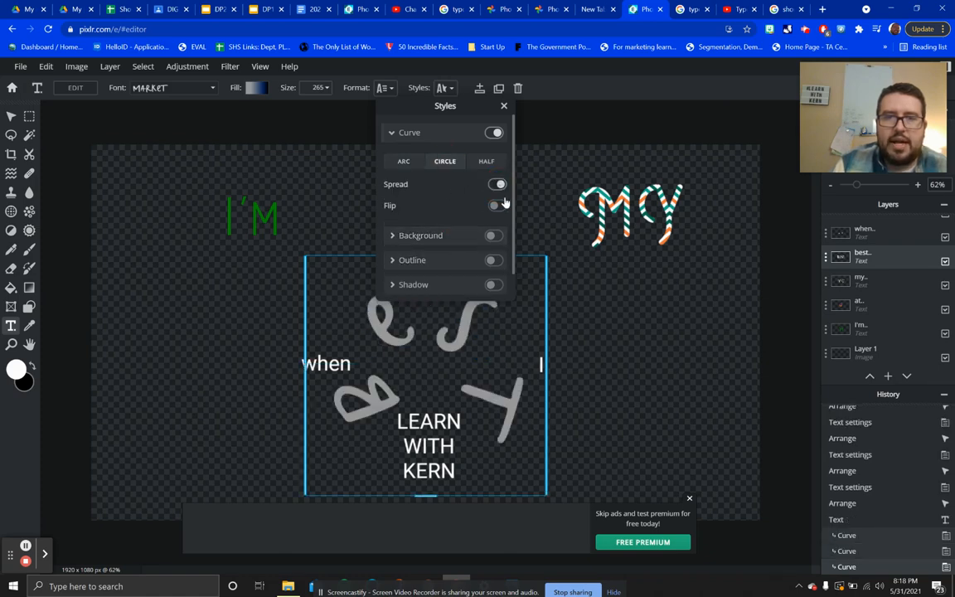
click(497, 207)
click(499, 207)
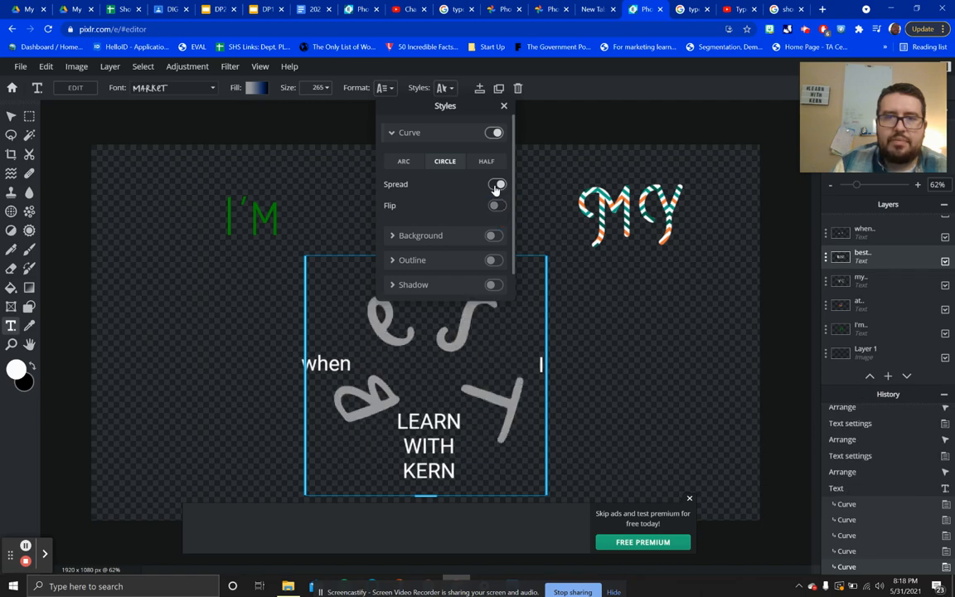
click(495, 185)
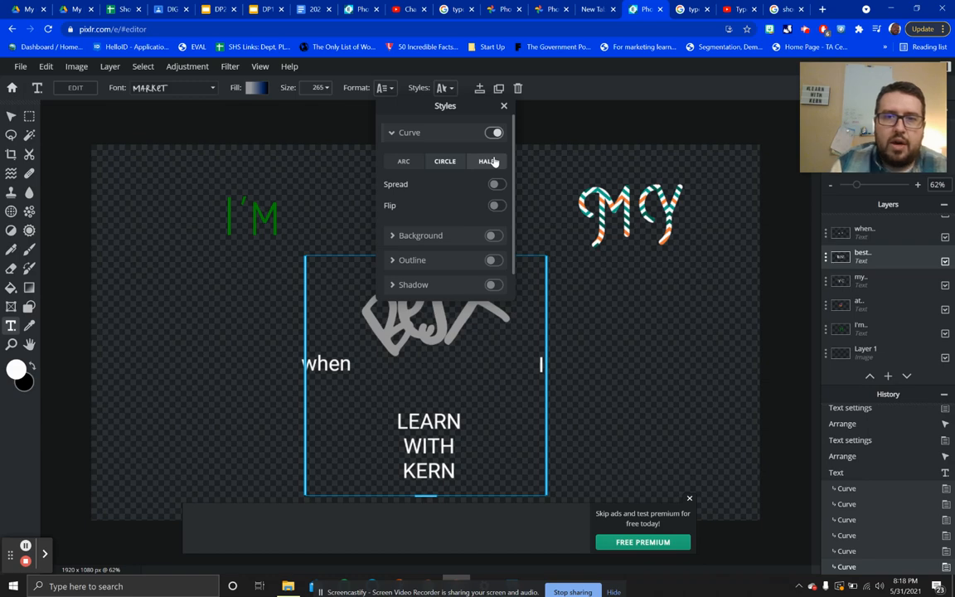
- Give the "best" text the Half curve with Spread on and Flip off
click(489, 161)
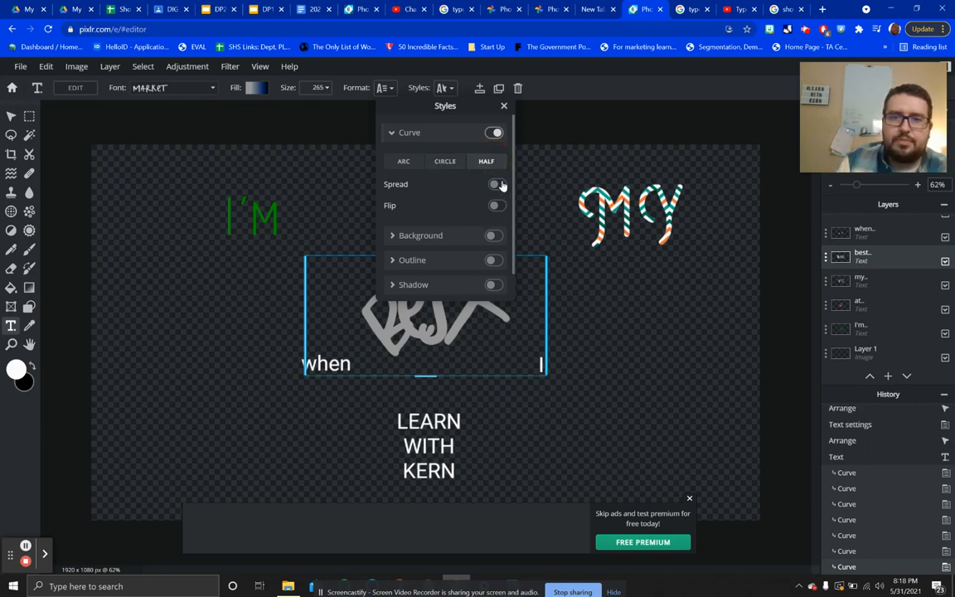
click(498, 184)
click(497, 206)
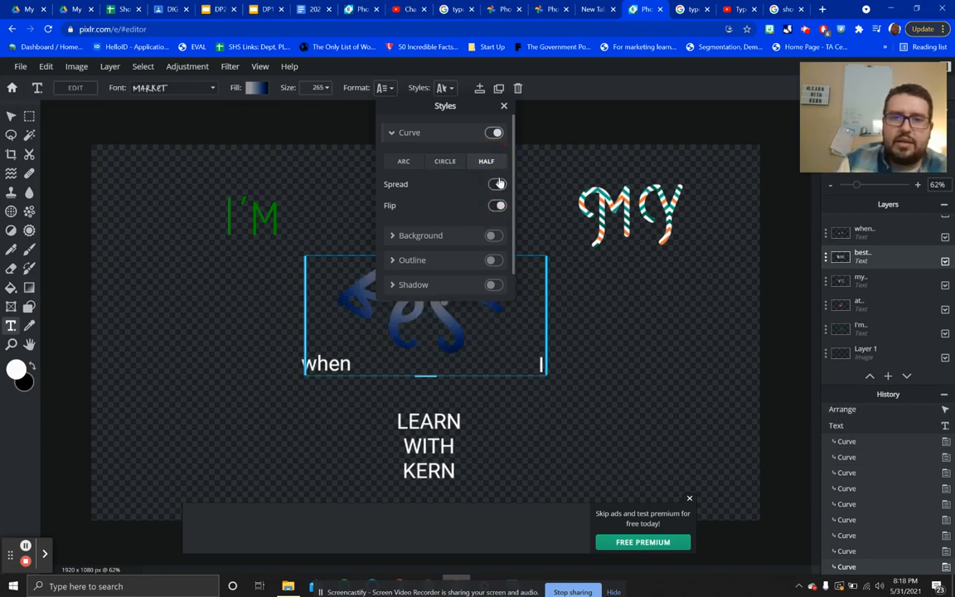
click(497, 184)
click(496, 206)
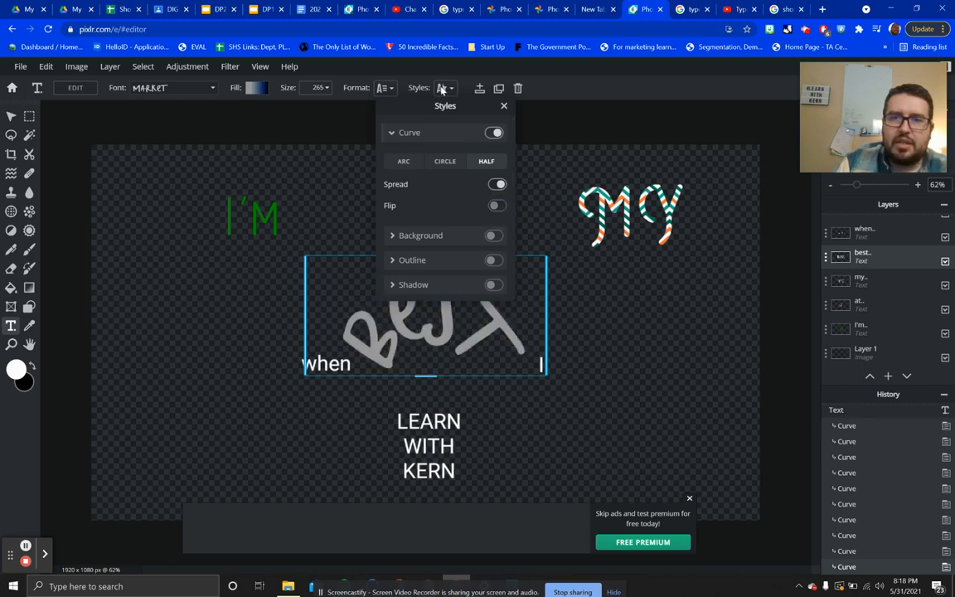
click(503, 107)
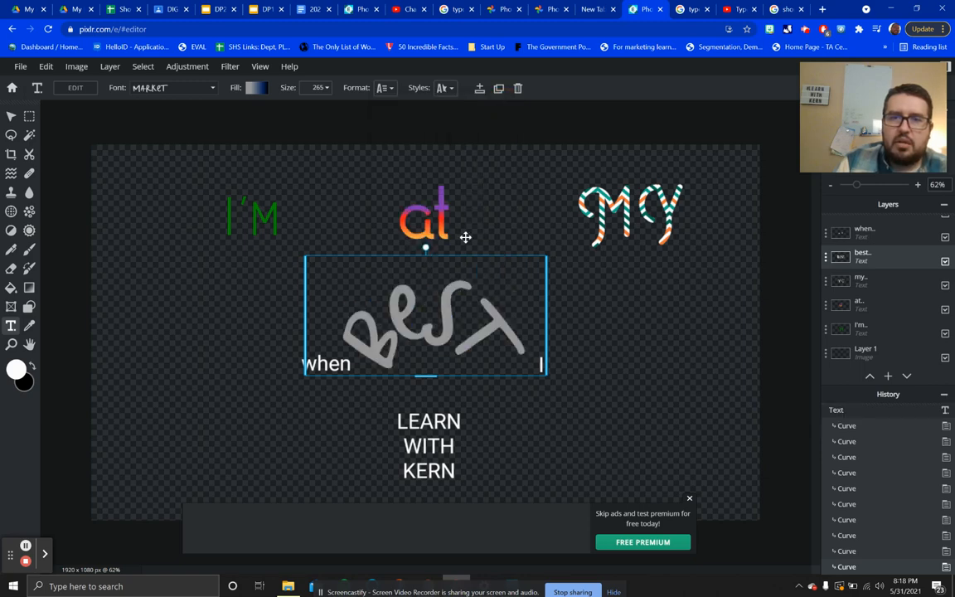
- Try different letter spacing on the curved "best" text, leaving it at 0
click(384, 88)
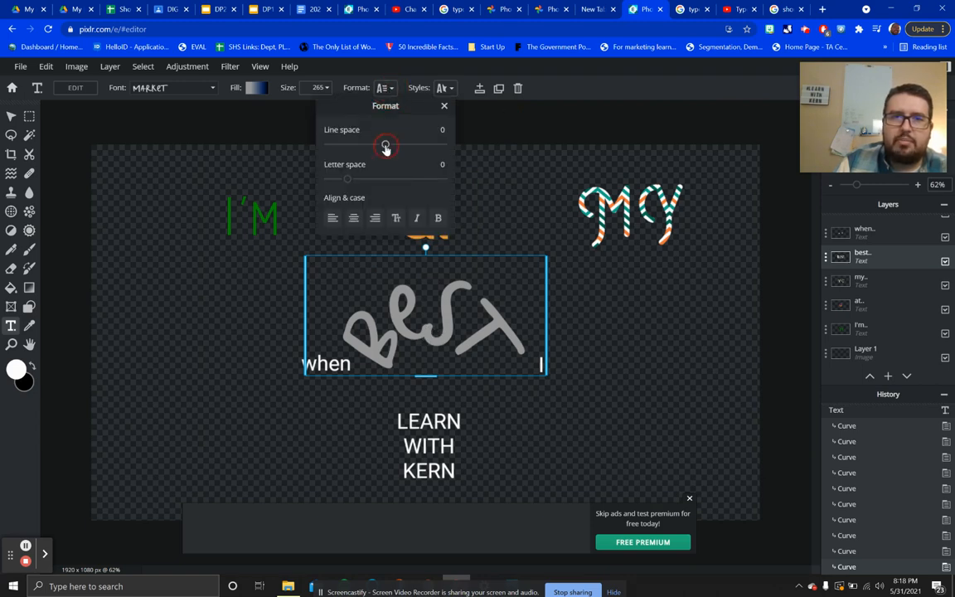
mouse_move(348, 184)
mouse_down()
mouse_move(404, 186)
mouse_move(348, 184)
mouse_up()
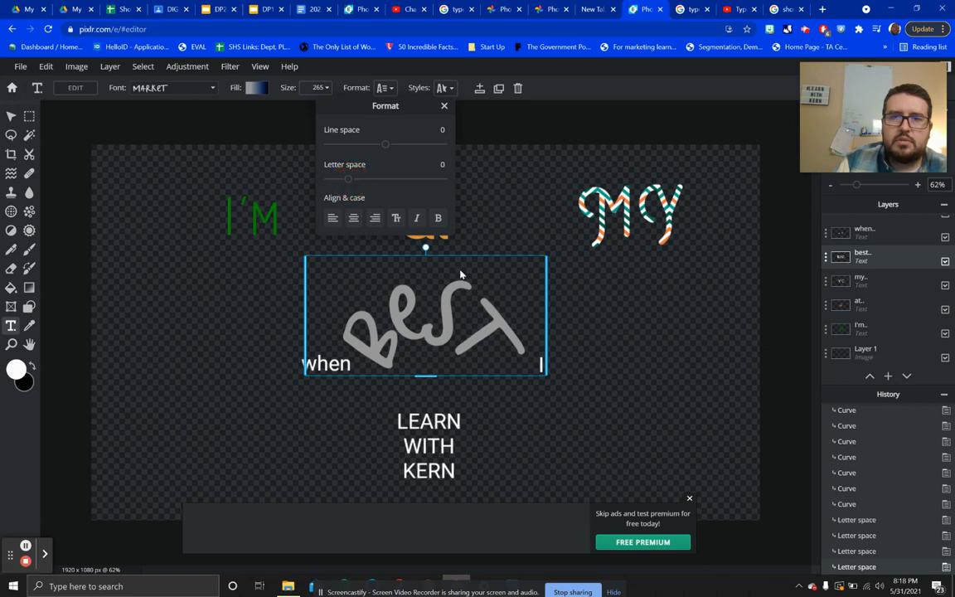
click(484, 274)
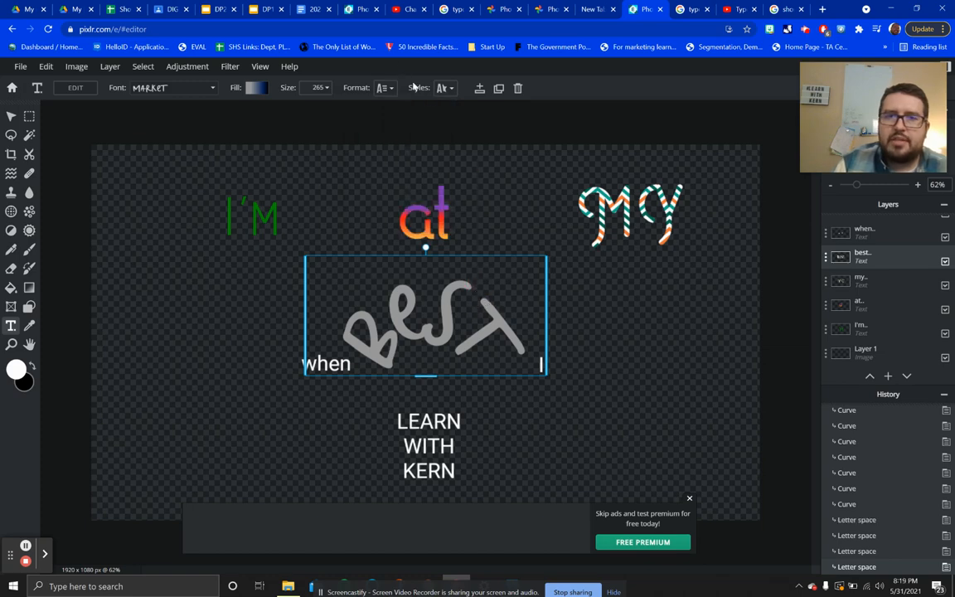
- Reduce the curved "best" text to size 225 and deselect it
click(448, 89)
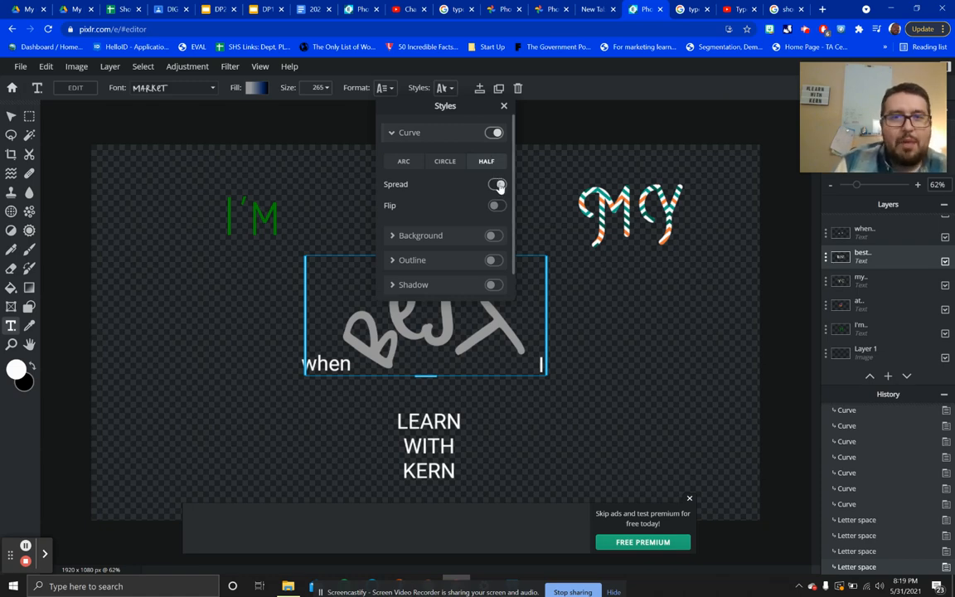
click(318, 89)
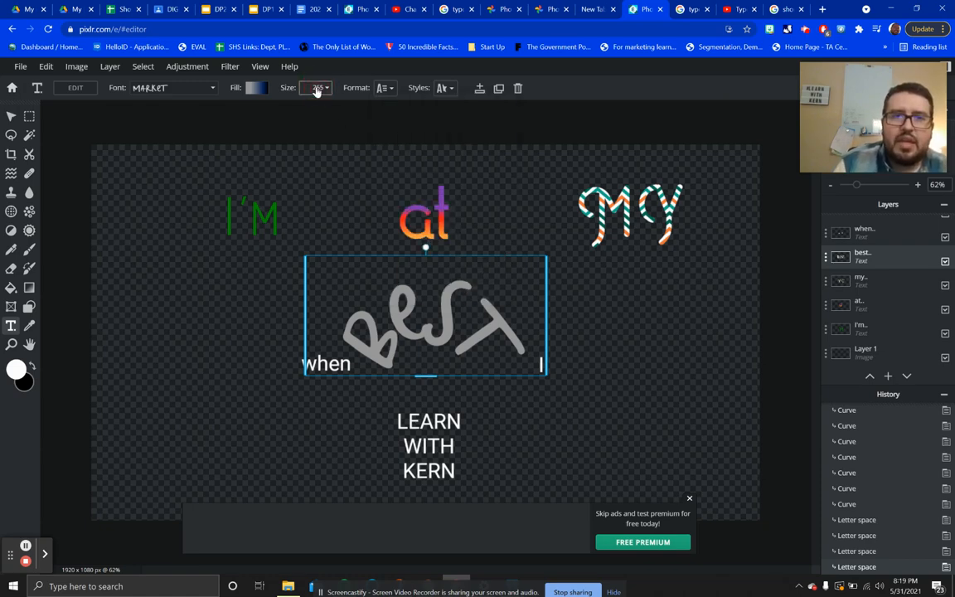
click(328, 88)
mouse_move(276, 109)
mouse_down()
mouse_move(258, 117)
mouse_move(275, 114)
mouse_up()
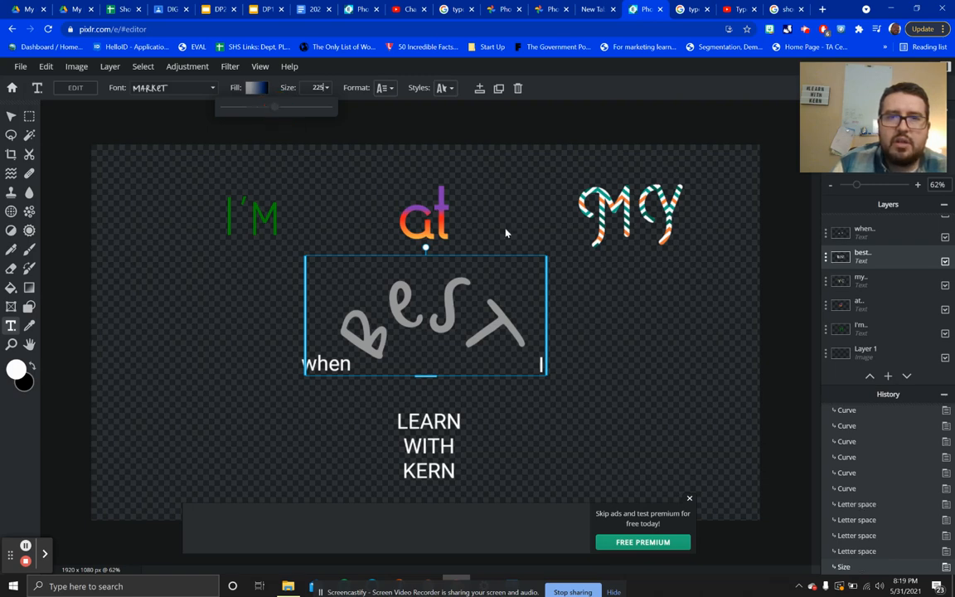
click(664, 335)
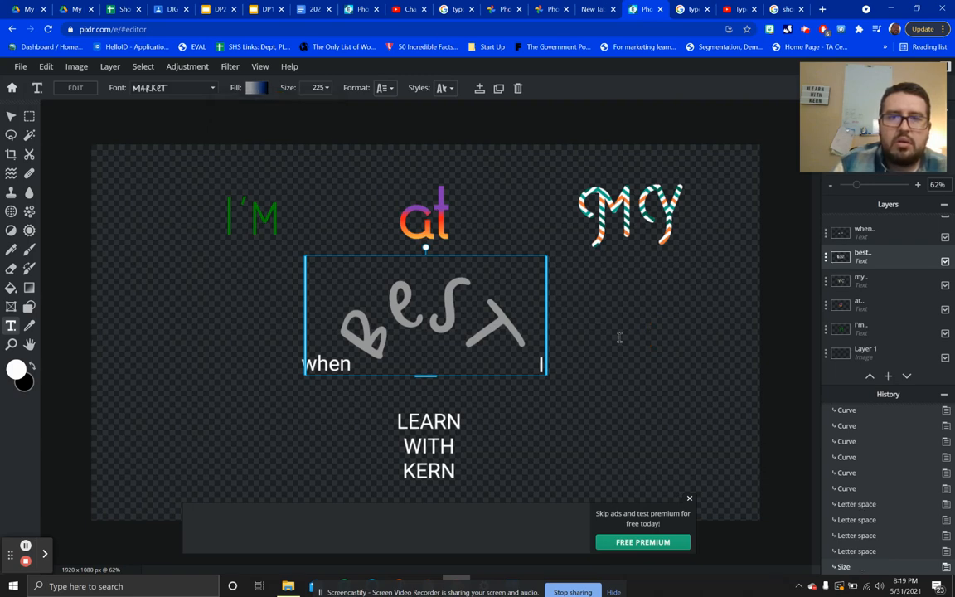
click(738, 319)
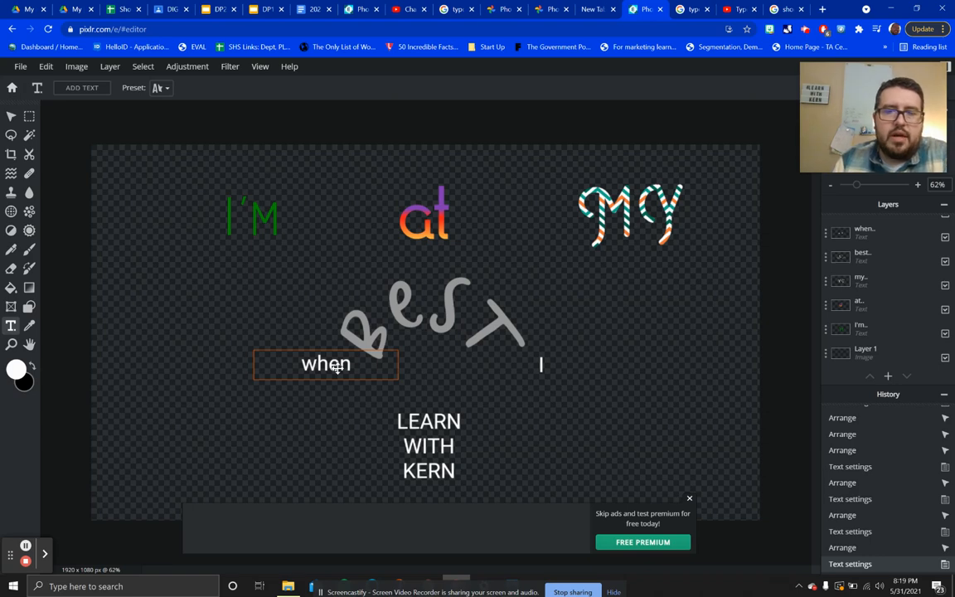
- Move the "when" text down and left, clear of "best", and set its font to Eugiene
drag(336, 364, 287, 388)
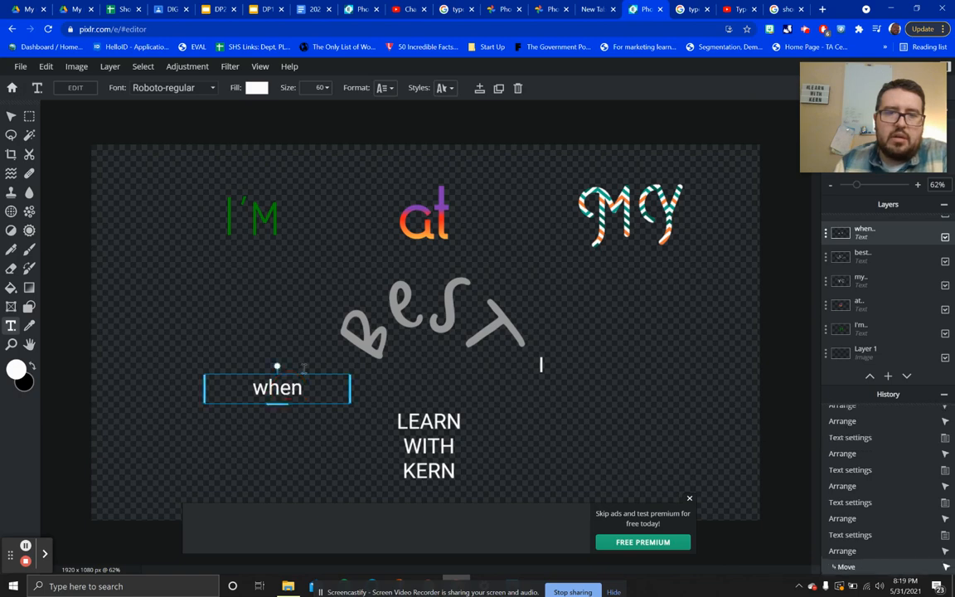
click(170, 87)
scroll(169, 187, up, 10)
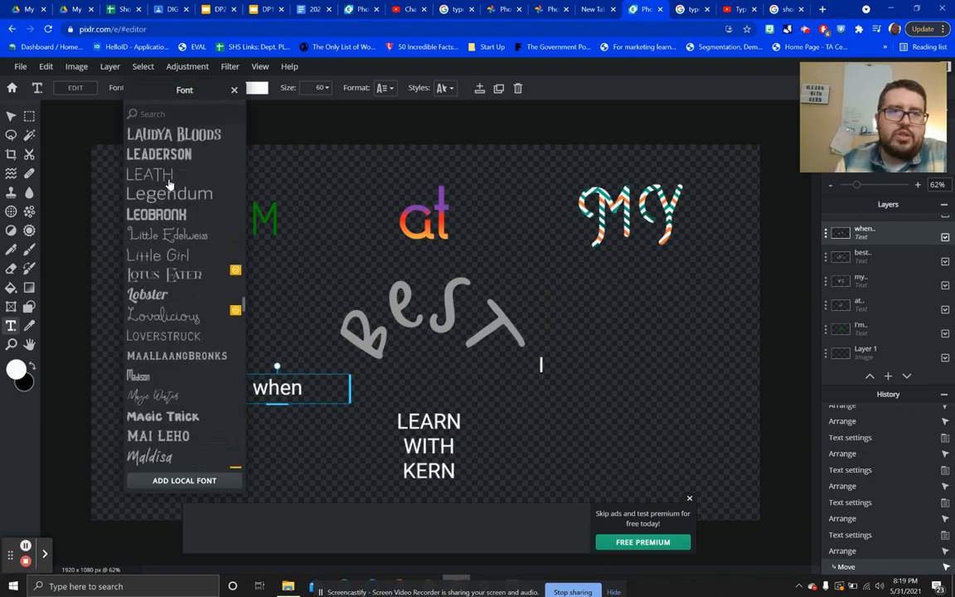
scroll(168, 188, up, 6)
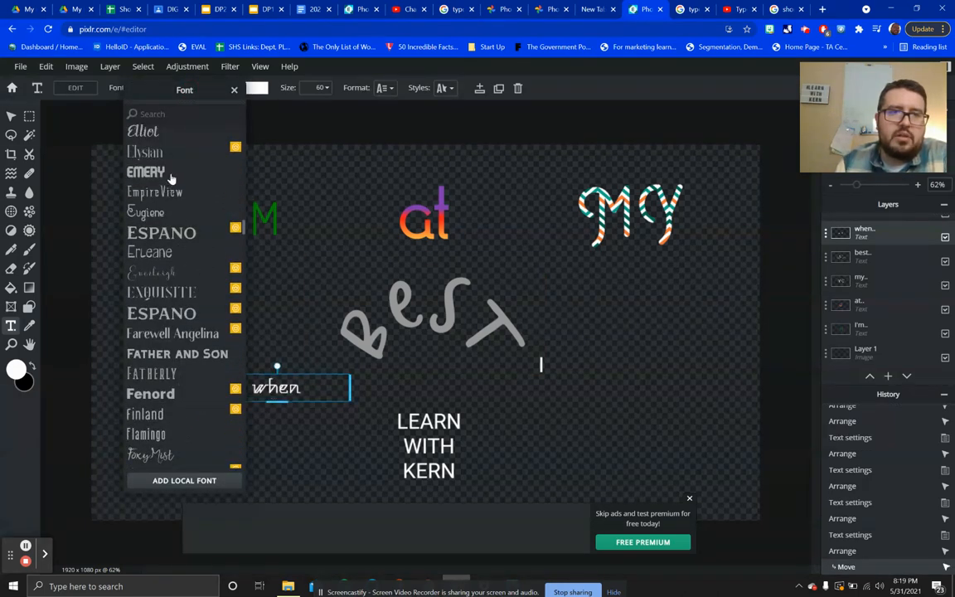
click(169, 178)
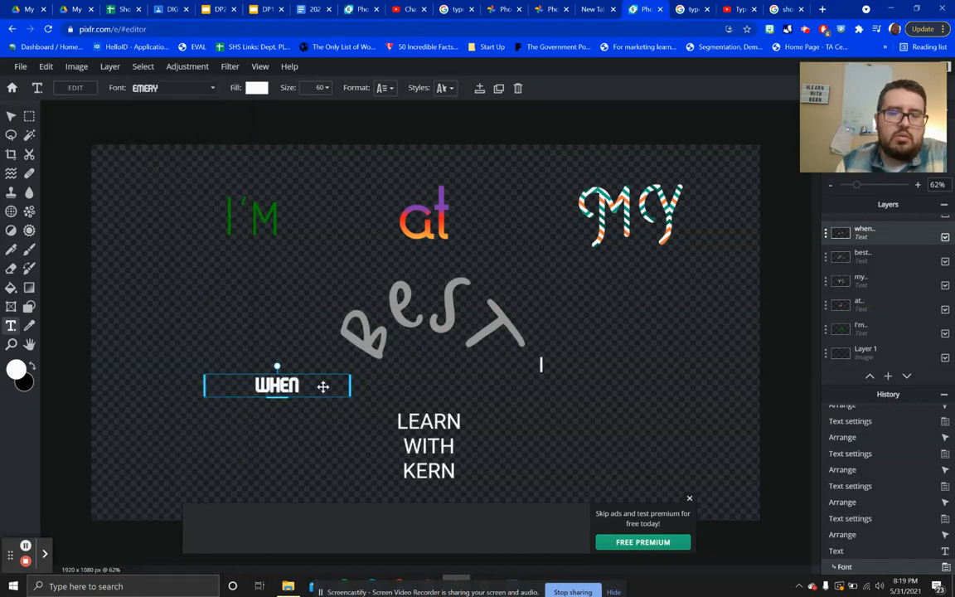
click(186, 89)
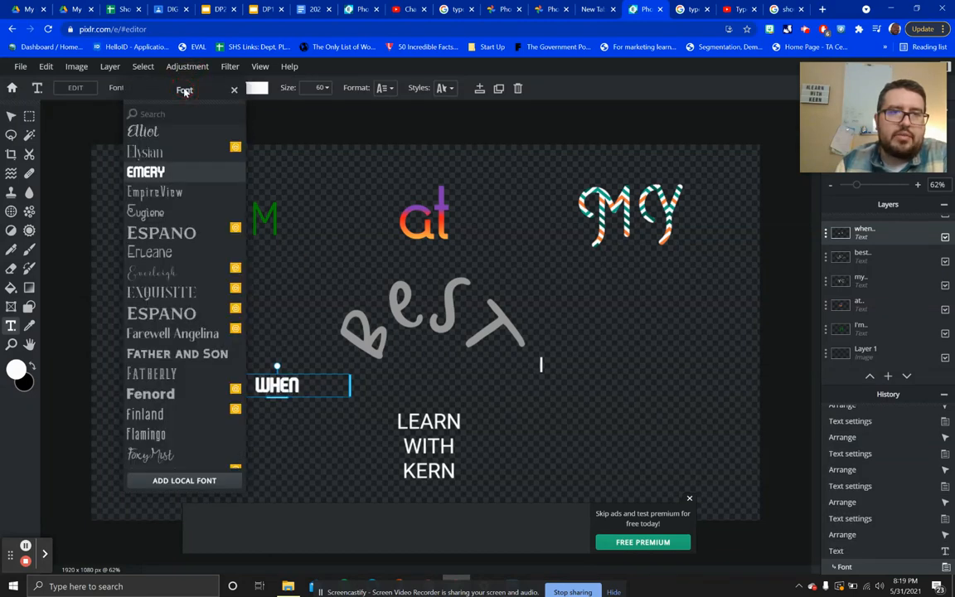
click(184, 214)
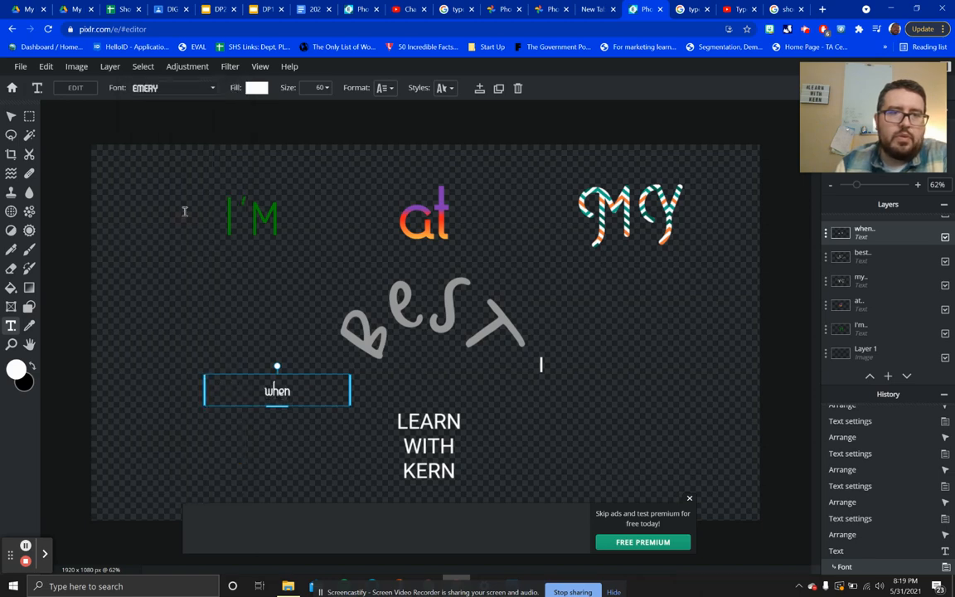
- Fill the "when" text with pink #DB07AD and enlarge it to size 160
click(254, 89)
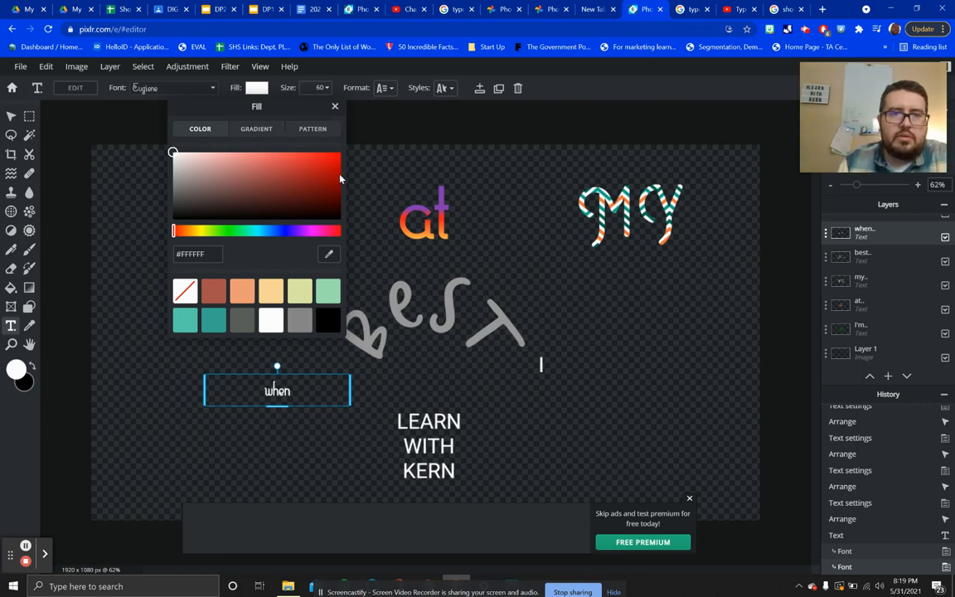
click(321, 232)
click(334, 162)
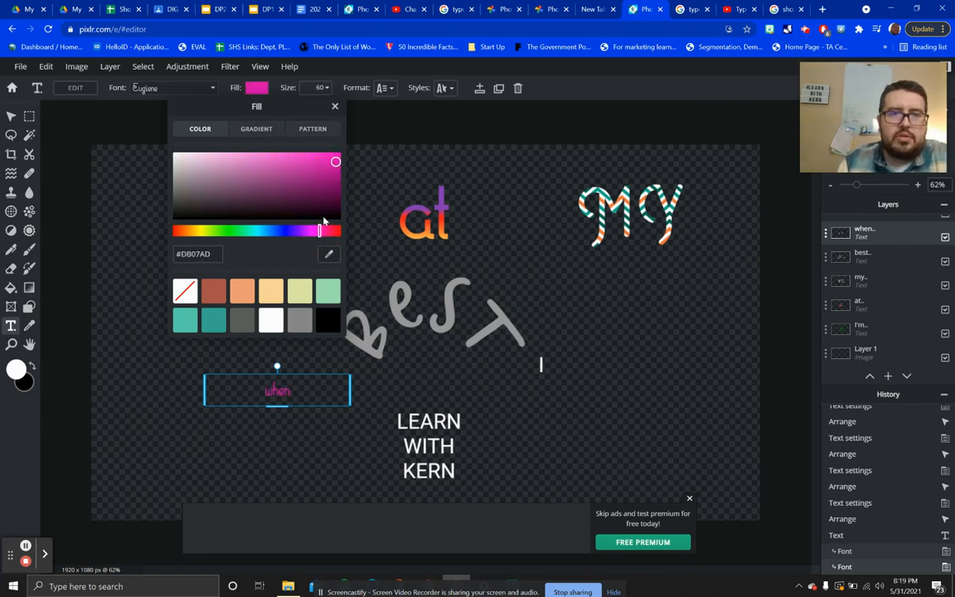
click(336, 107)
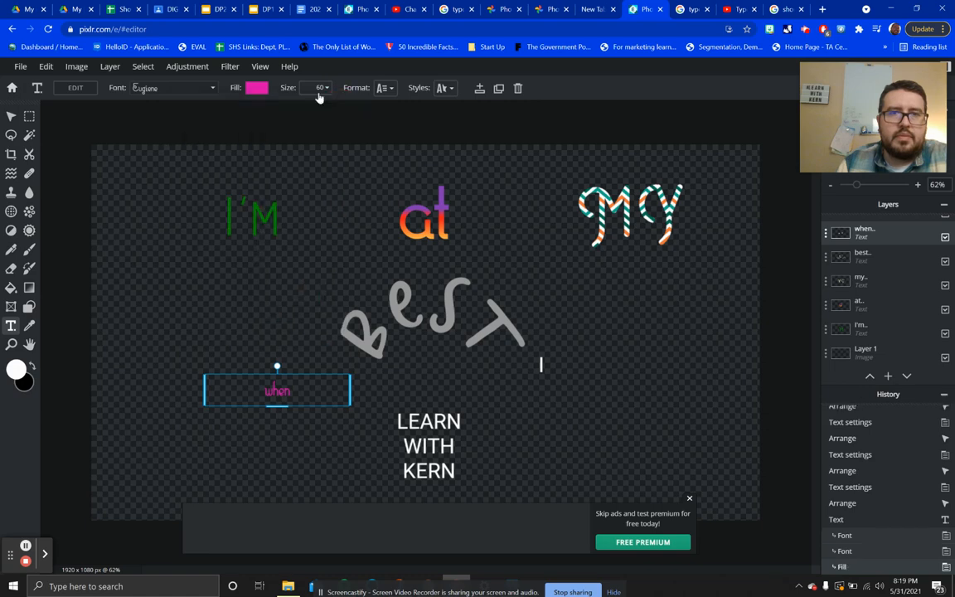
click(317, 89)
click(269, 111)
mouse_move(268, 110)
mouse_down()
mouse_move(278, 110)
mouse_move(270, 118)
mouse_up()
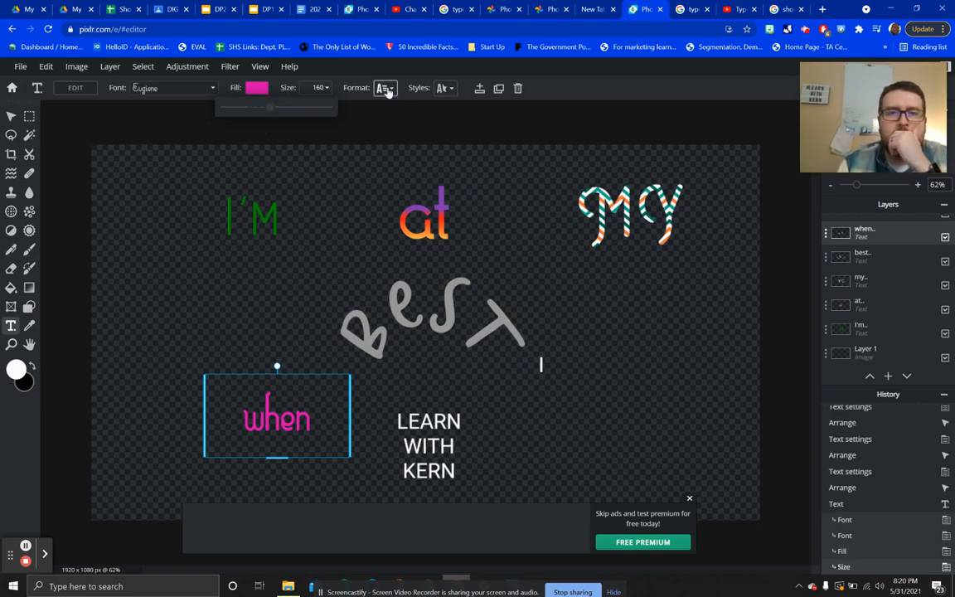
- Set the "when" text to letter space 10 and uppercase, widening its box to the left so the word fits
click(387, 88)
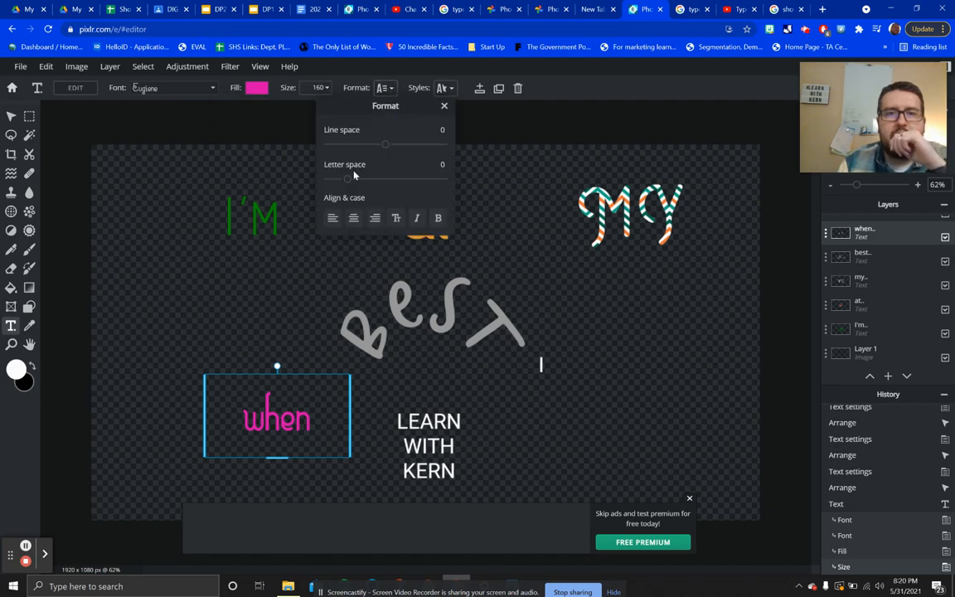
drag(349, 183, 359, 182)
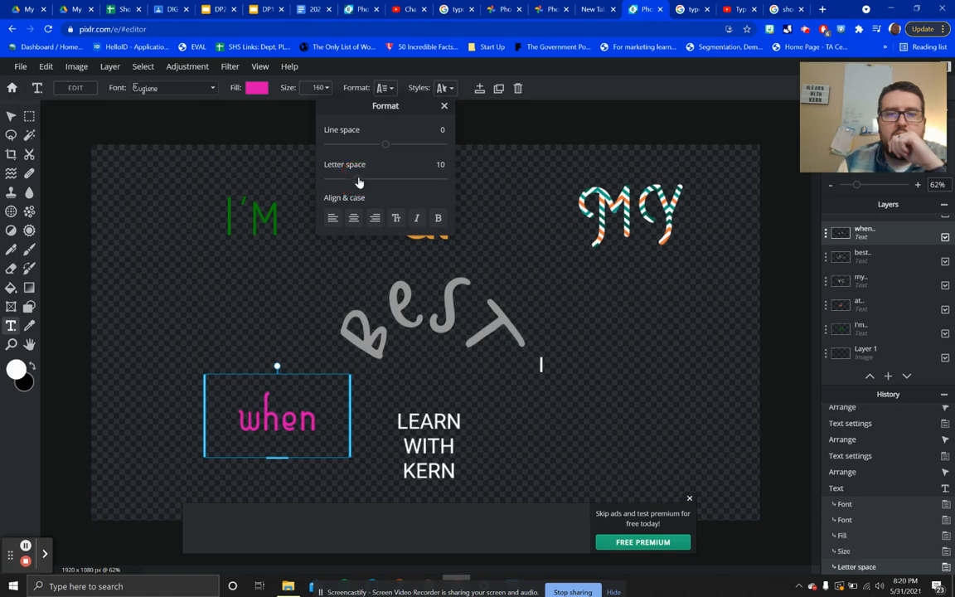
click(397, 219)
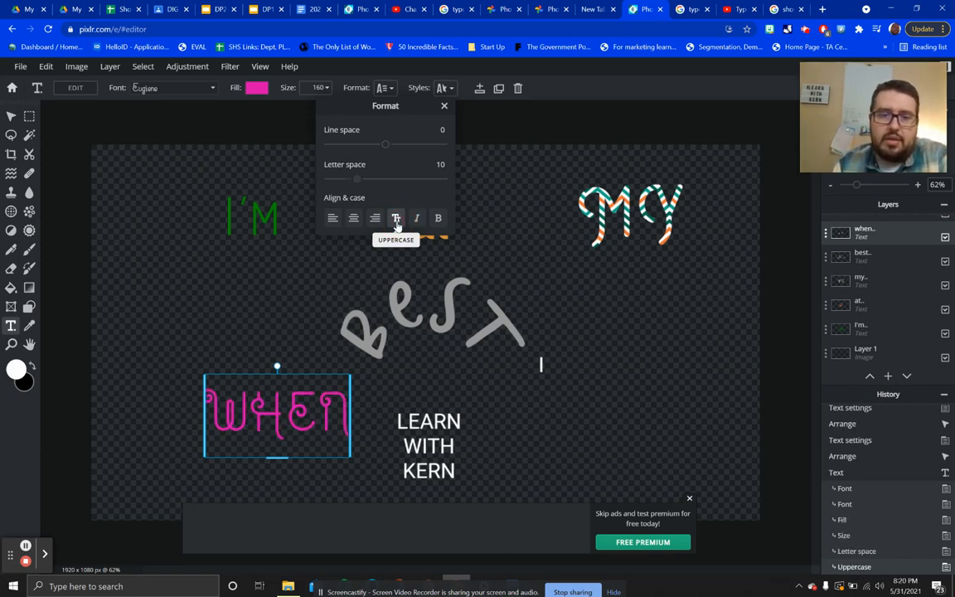
click(397, 226)
click(397, 225)
click(397, 225)
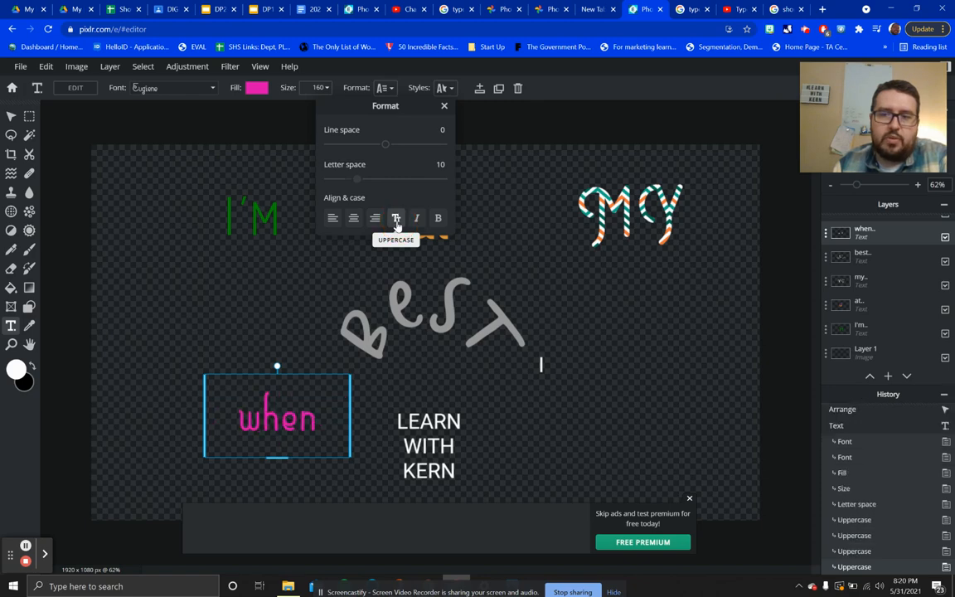
click(397, 225)
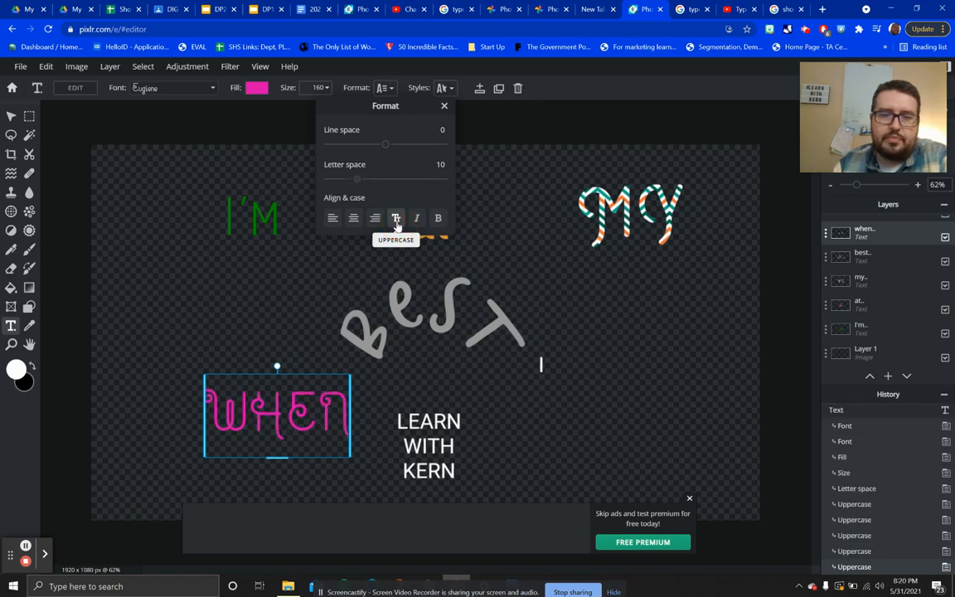
click(396, 224)
click(397, 224)
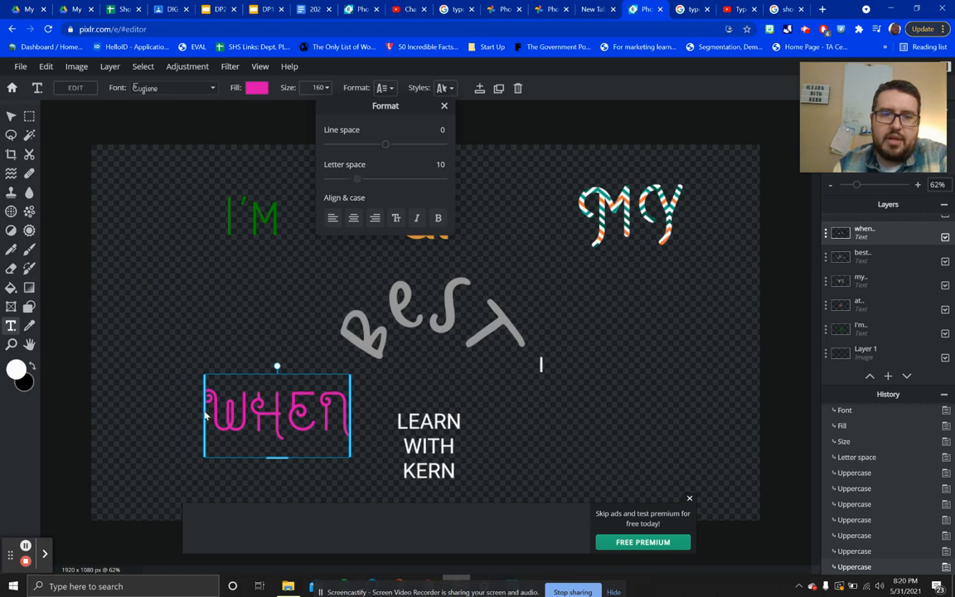
drag(200, 424, 175, 417)
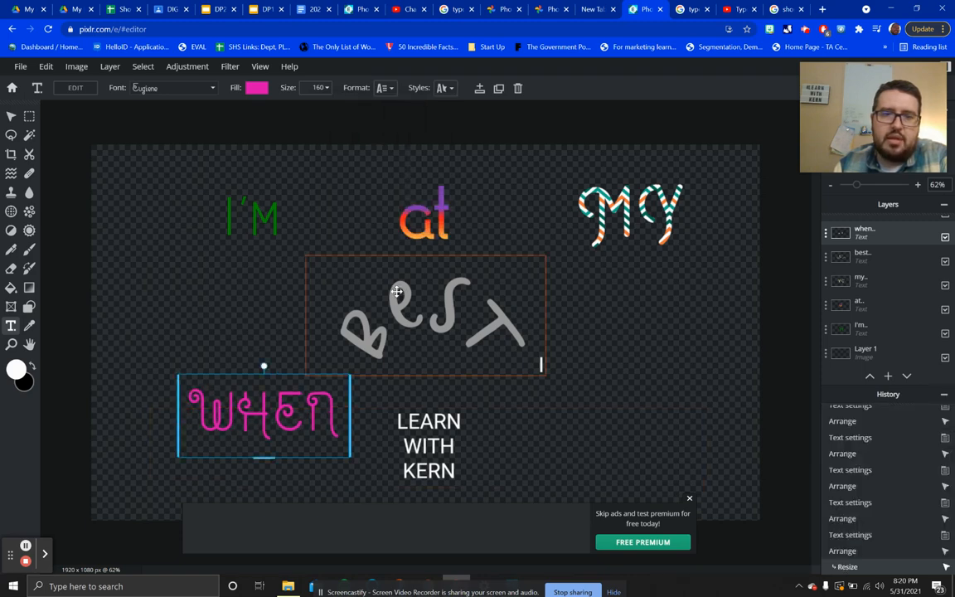
- Move the "I'm", "at" and "my" texts up into an even row near the top of the canvas
click(243, 198)
drag(243, 197, 239, 176)
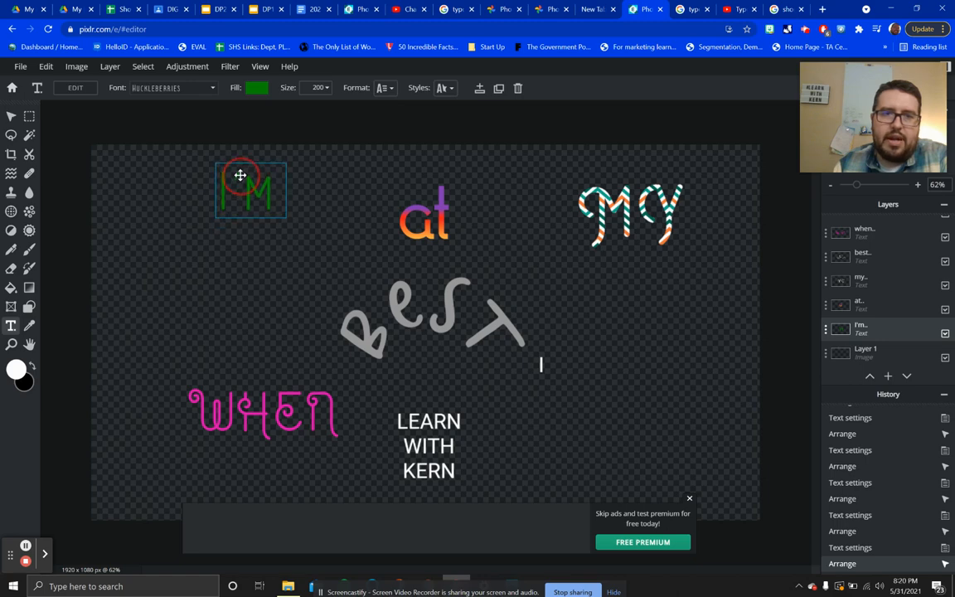
click(435, 207)
drag(435, 207, 443, 201)
drag(630, 209, 632, 187)
- Move the "best" text up to just beneath "at", and raise the "when" text to just below and left of it
click(461, 329)
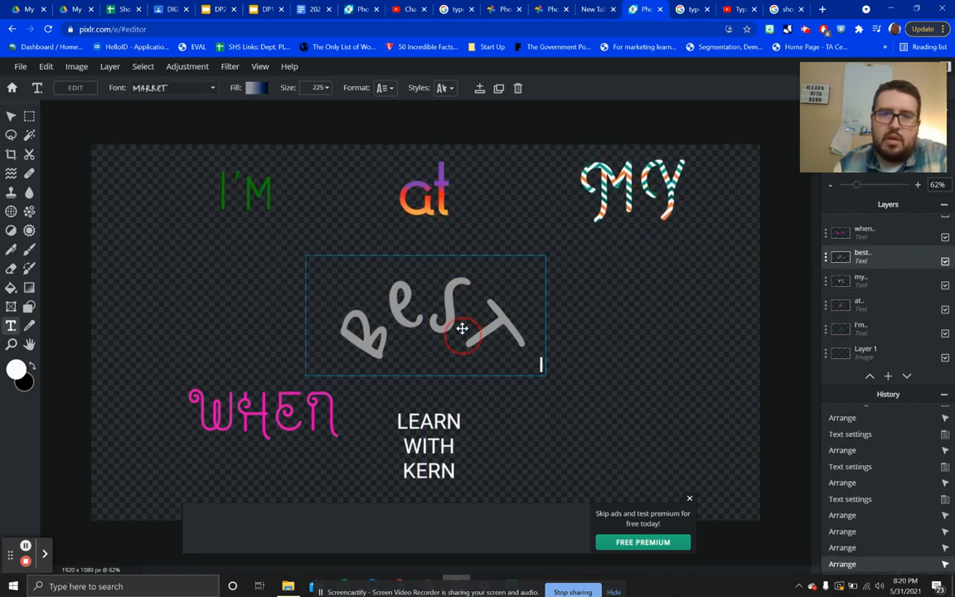
drag(462, 328, 461, 285)
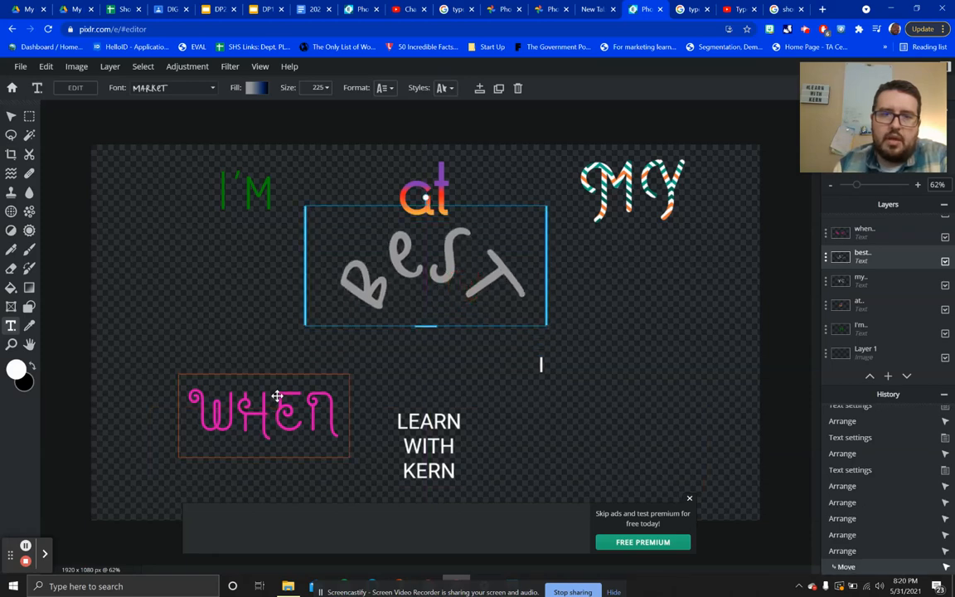
drag(276, 397, 282, 335)
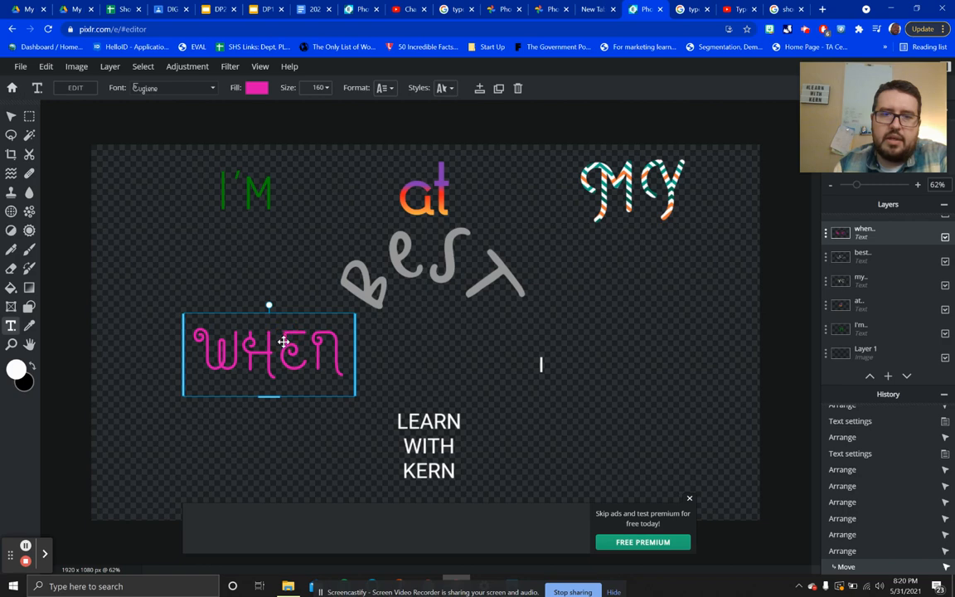
- Set the font of the "I" text to Chiqarine
click(536, 364)
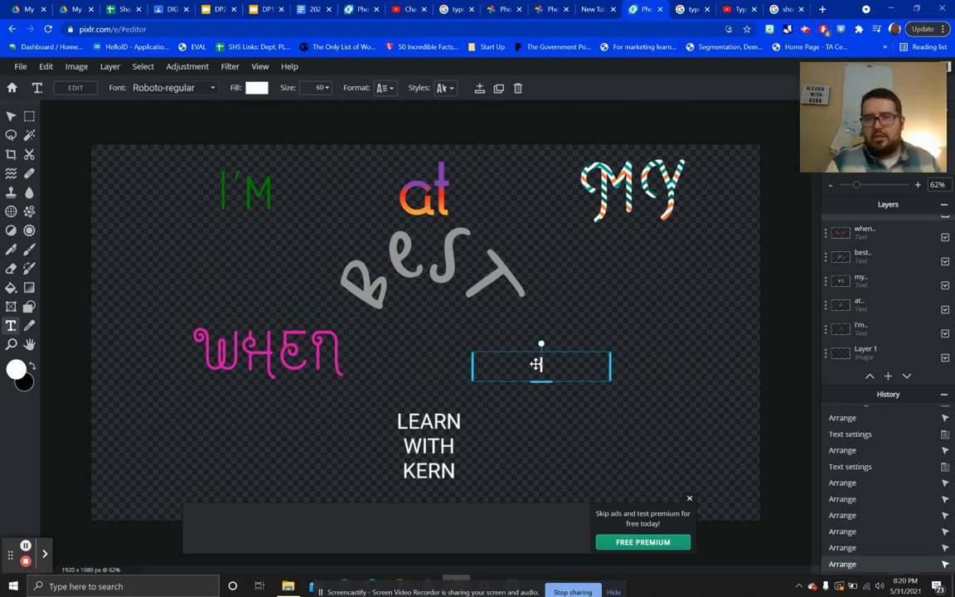
click(197, 88)
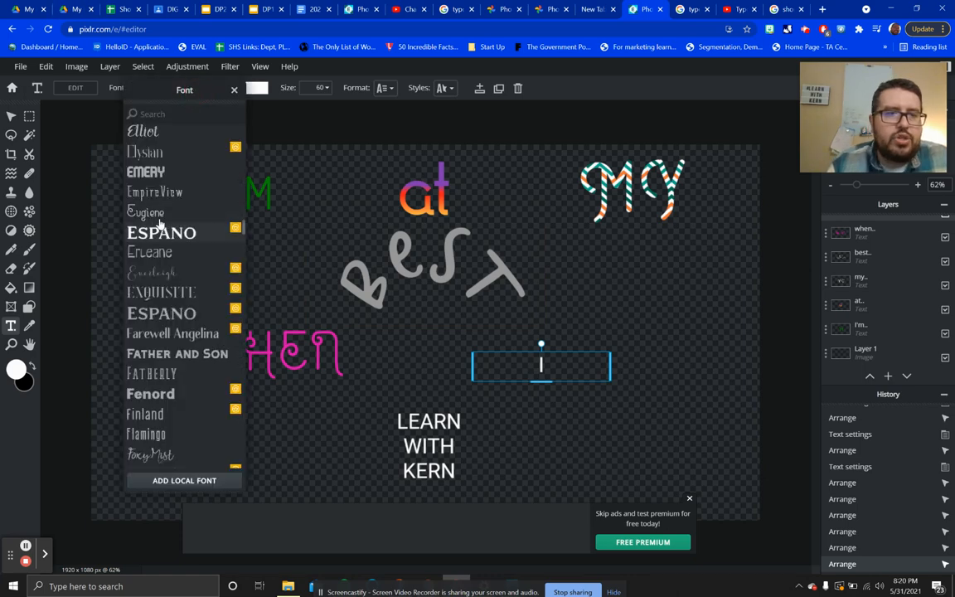
scroll(178, 207, up, 5)
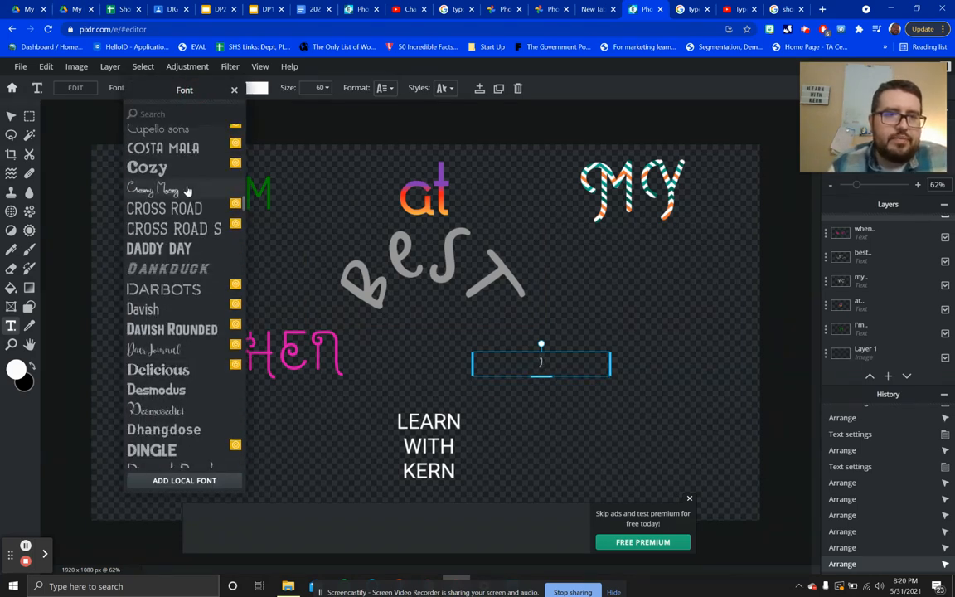
scroll(187, 190, up, 4)
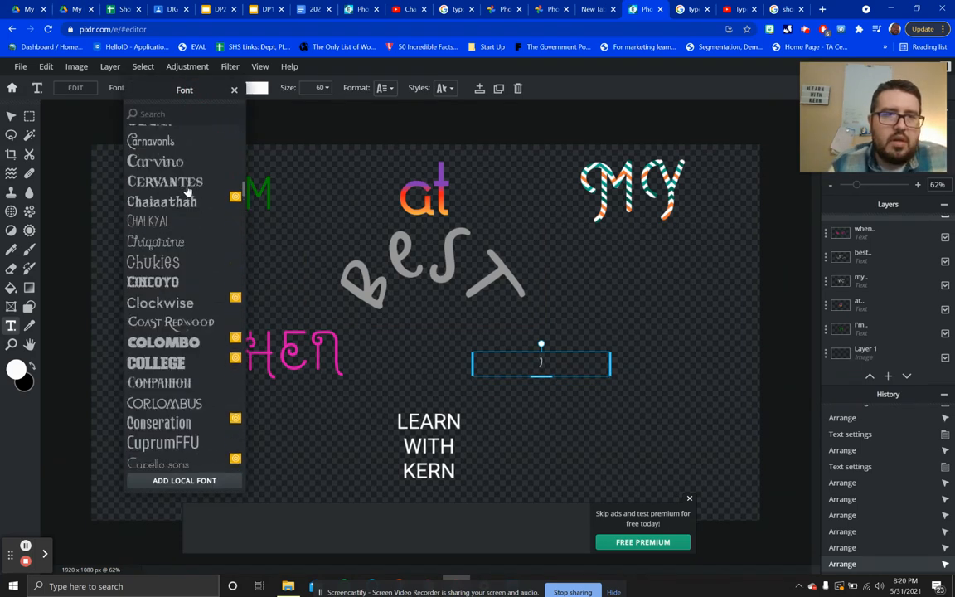
click(178, 243)
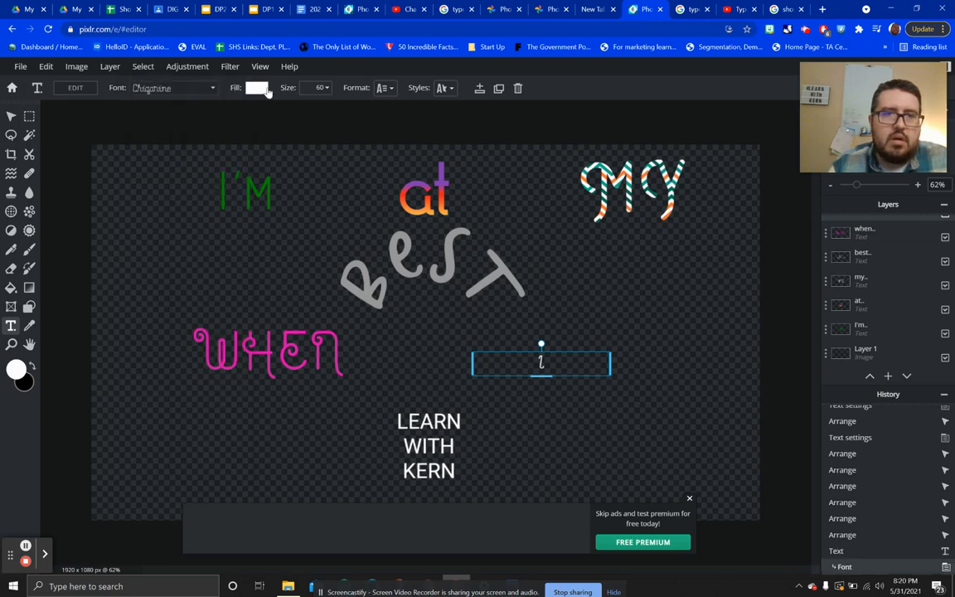
- Fill the "I" text with the white square grid pattern
click(256, 87)
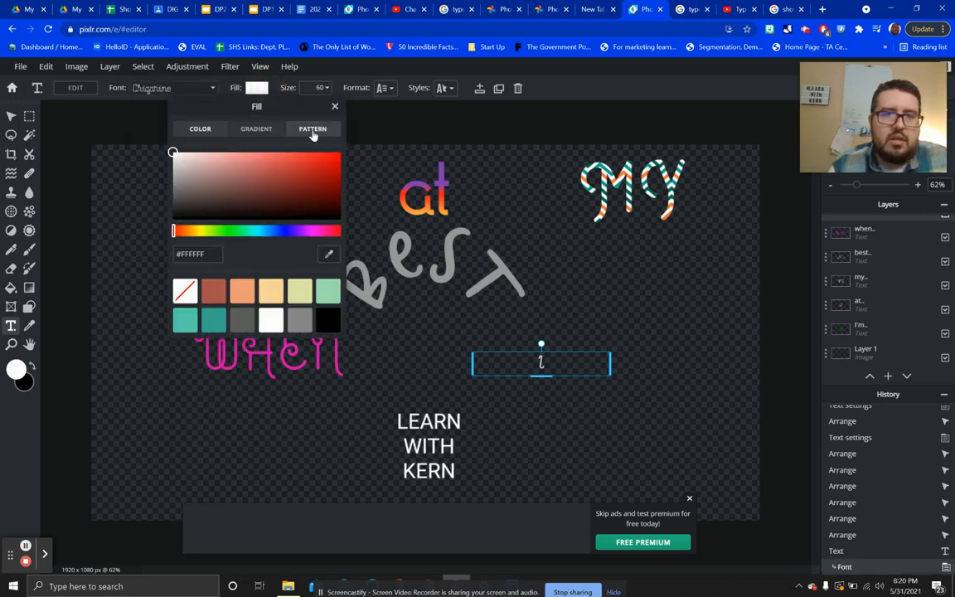
click(313, 130)
click(230, 277)
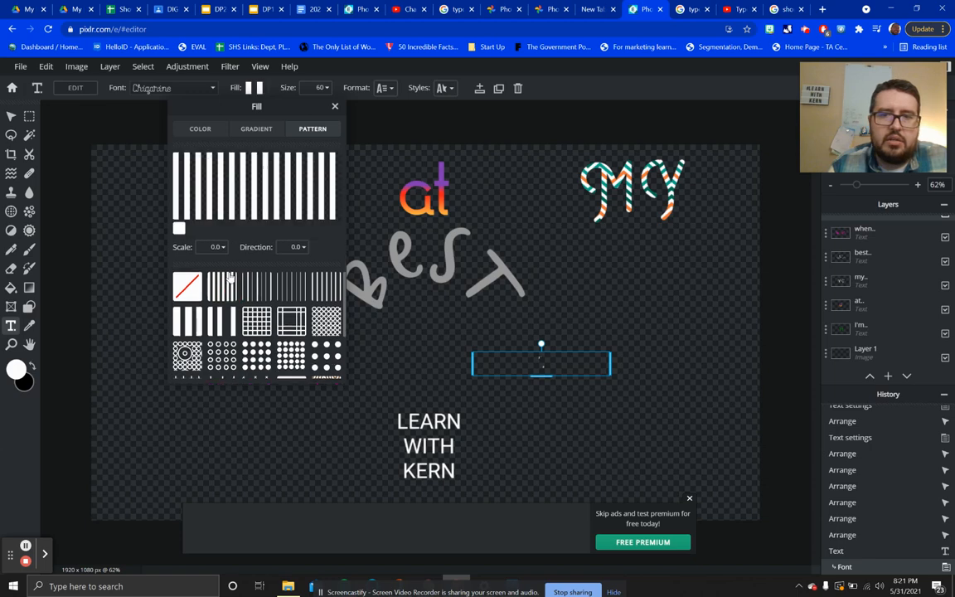
click(262, 327)
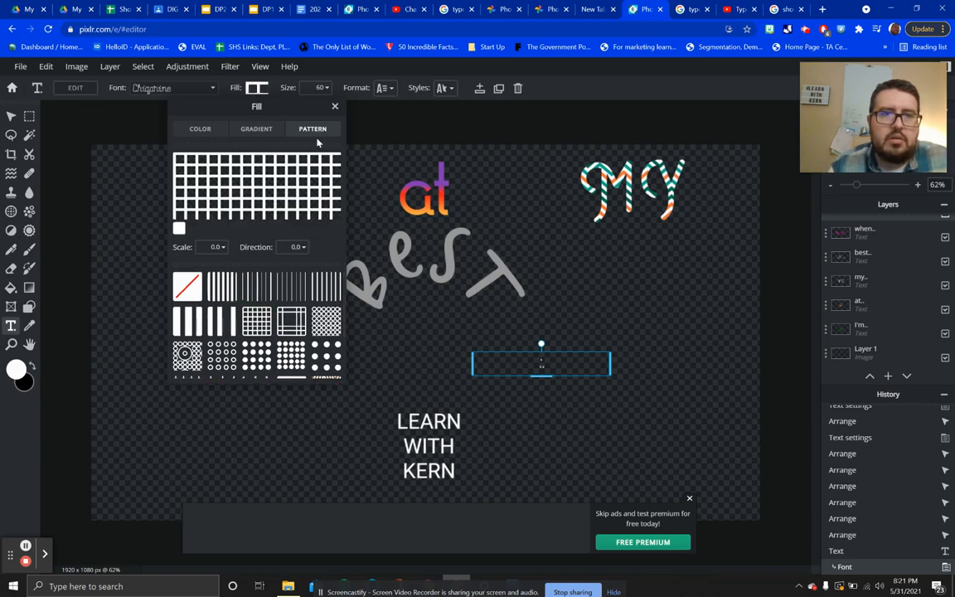
click(334, 108)
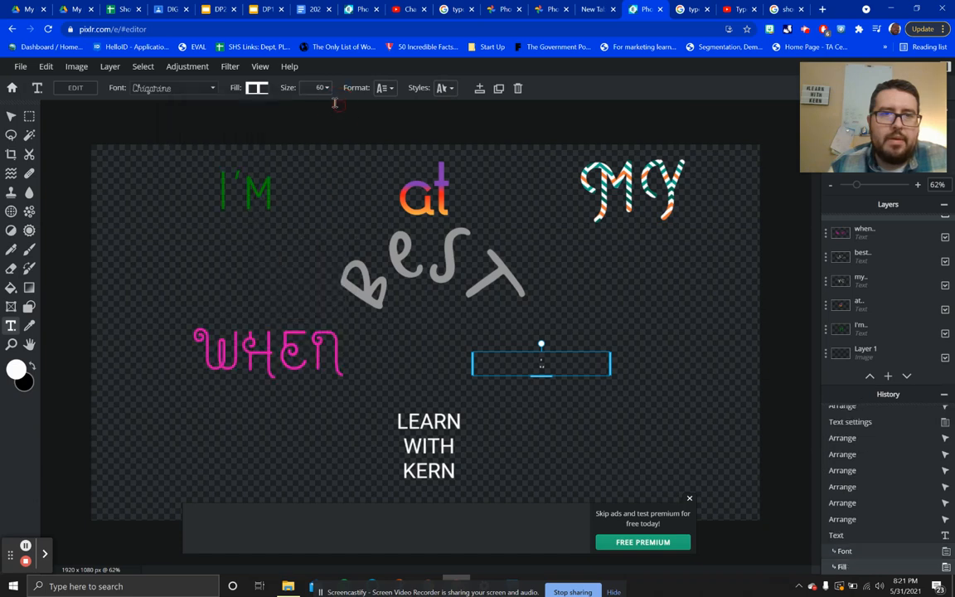
- Enlarge the "I" text to size 305
click(326, 88)
drag(251, 111, 280, 111)
click(323, 86)
- Fill the "I" text with the small rings pattern and colour the pattern red #EE0808
click(253, 88)
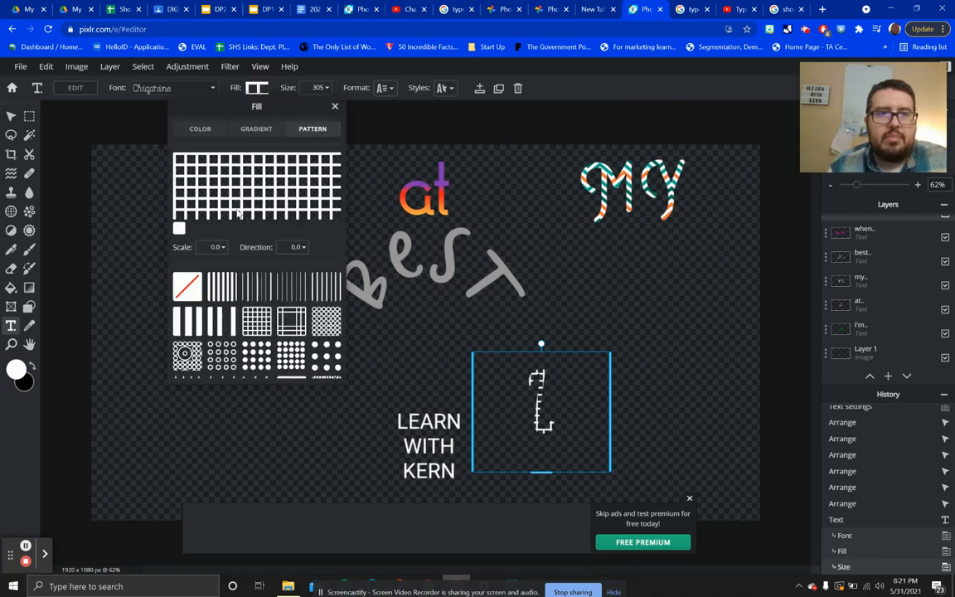
scroll(235, 326, down, 2)
click(224, 300)
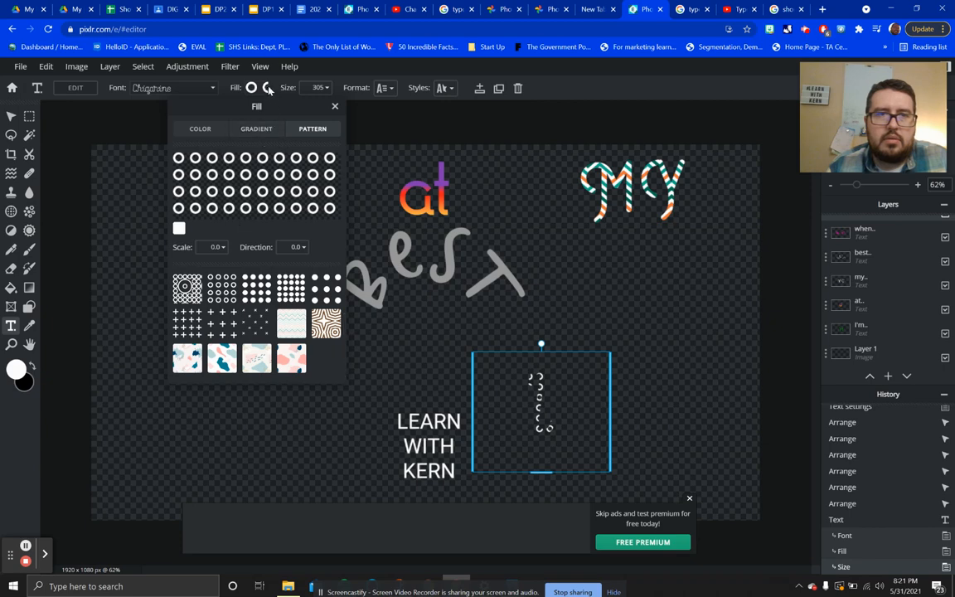
click(179, 229)
click(490, 249)
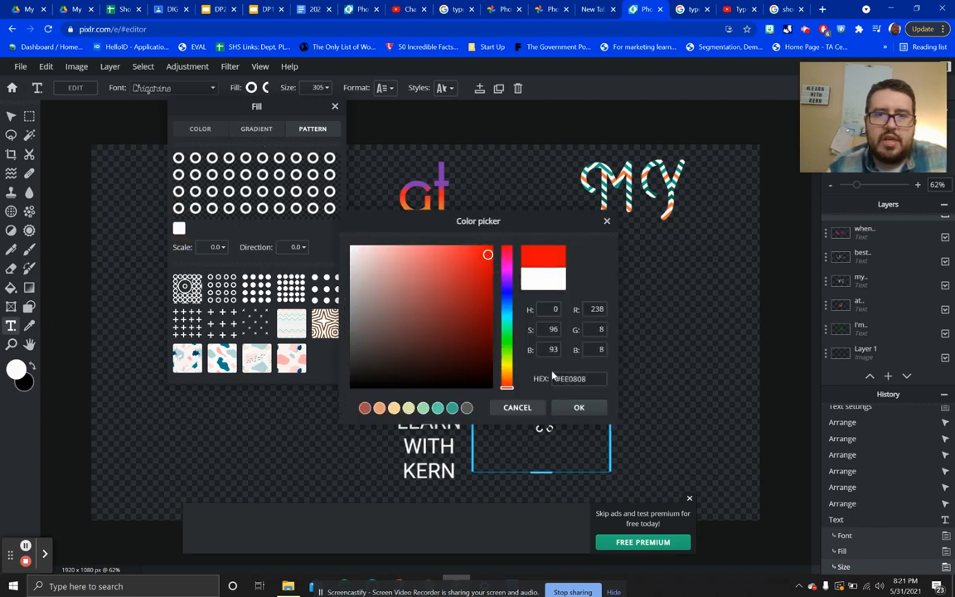
click(578, 407)
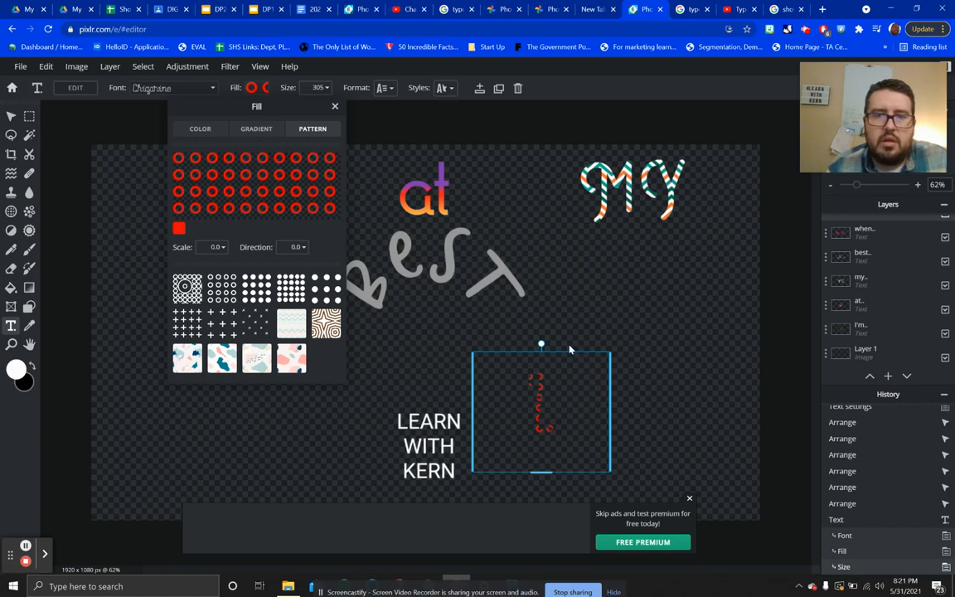
- Change the "I" text's font to Chukies and set its size to 225
click(197, 89)
click(192, 93)
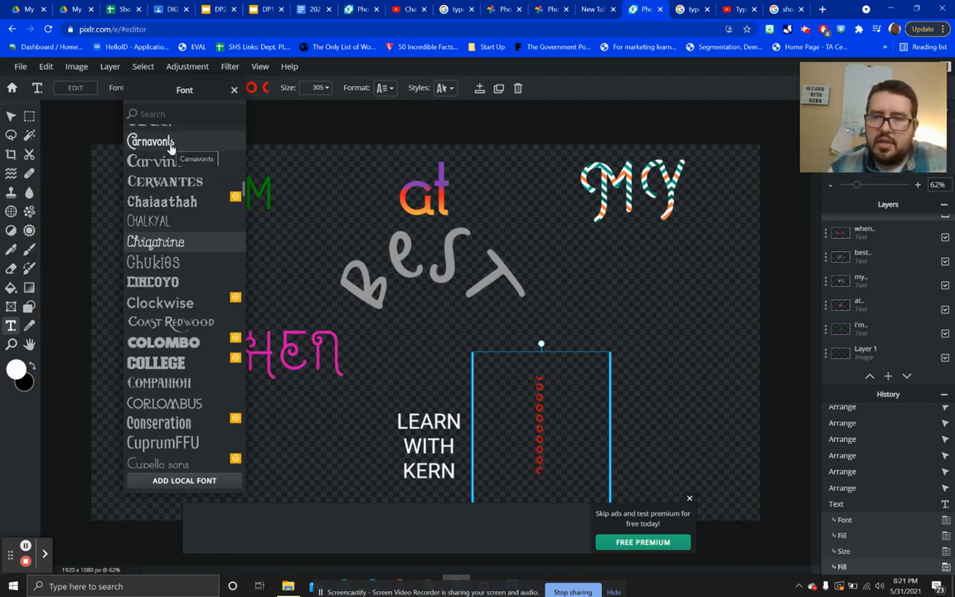
click(172, 270)
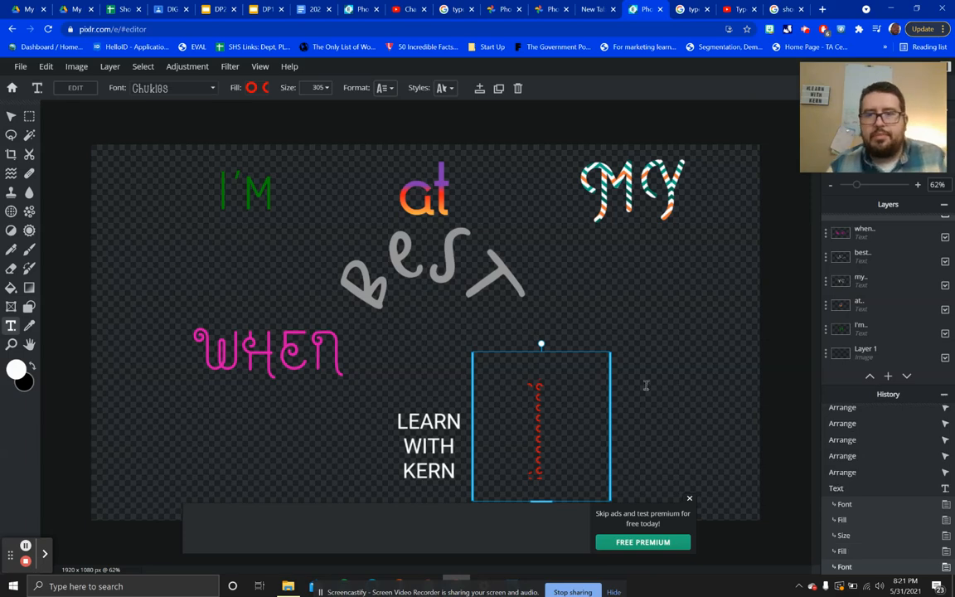
click(324, 93)
mouse_move(294, 116)
mouse_down()
mouse_move(266, 116)
mouse_move(275, 116)
mouse_up()
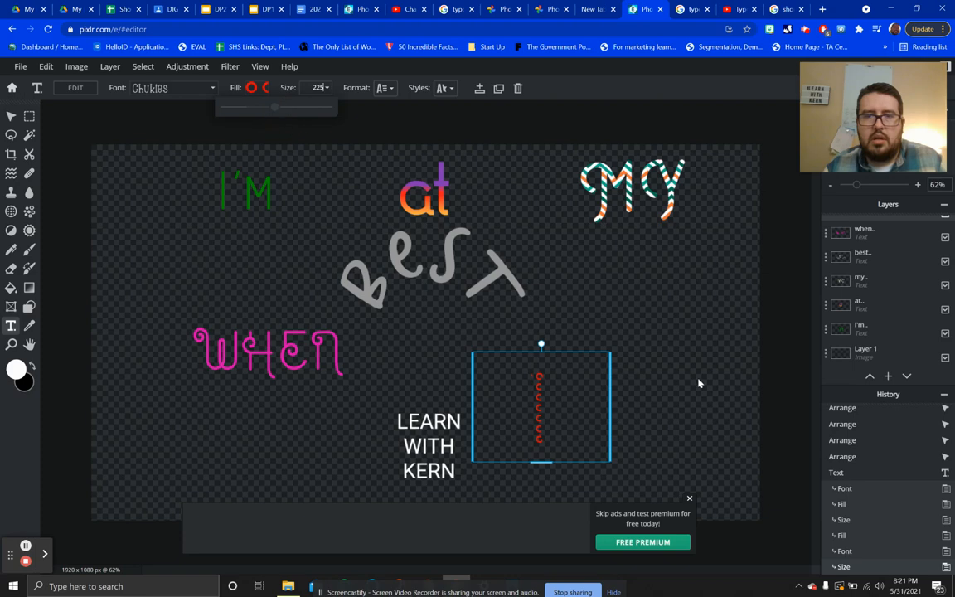
- Move the "I" text up and slightly right so it is level with "when", and dismiss the advertisement banner
drag(597, 394, 617, 334)
click(603, 426)
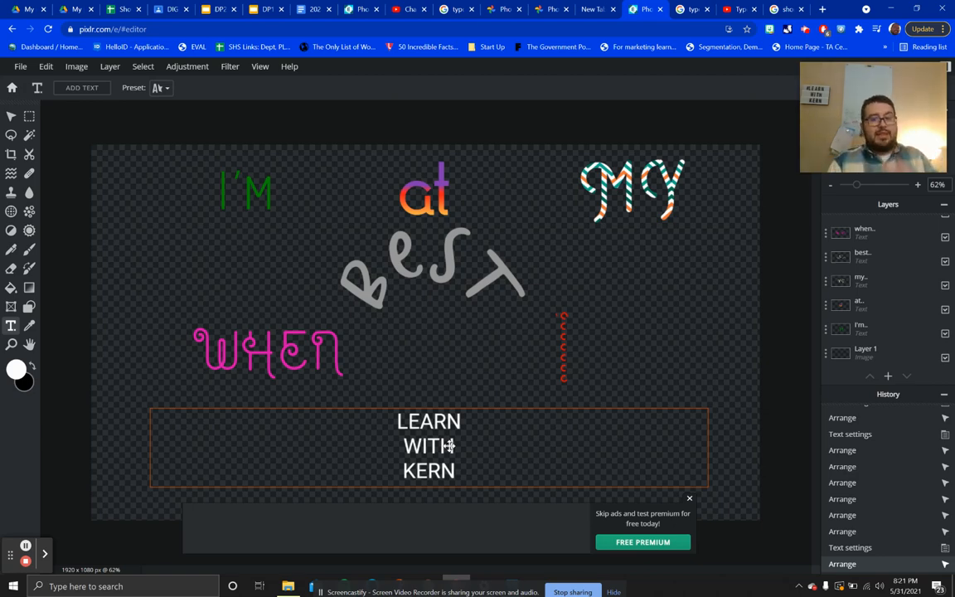
click(688, 498)
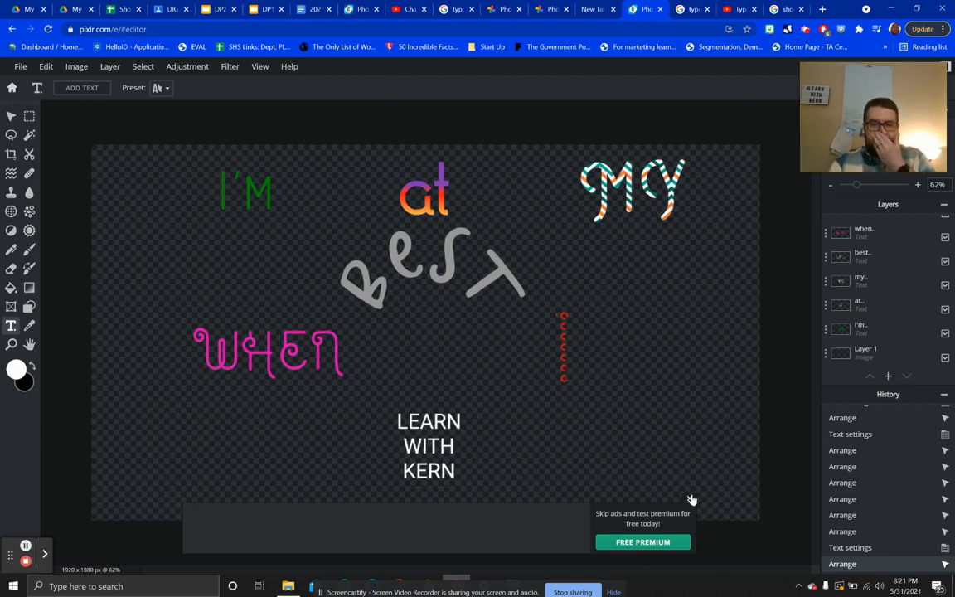
- Set the font of the white three-line text near the bottom of the canvas to Arm Race
click(439, 424)
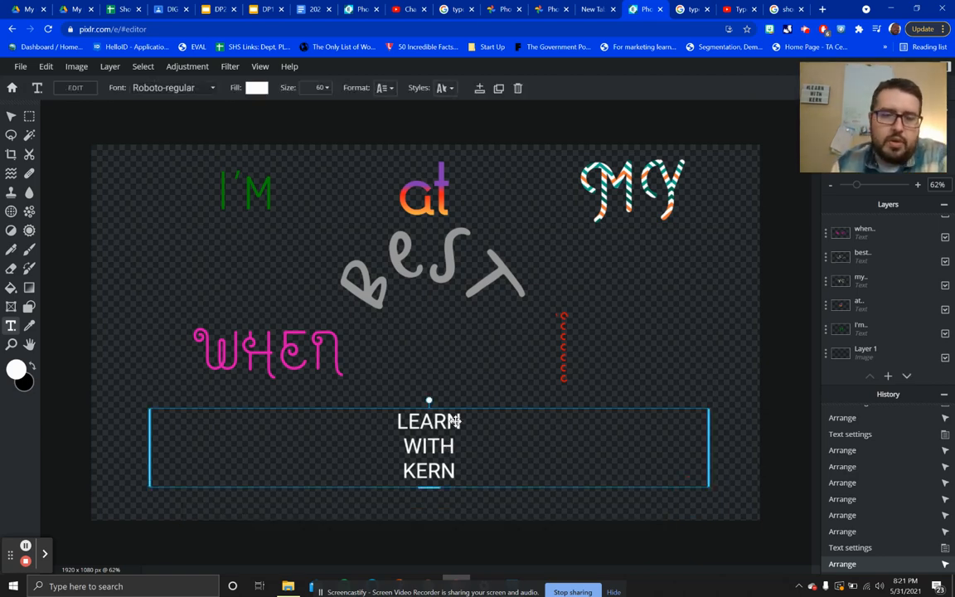
click(183, 89)
scroll(181, 240, up, 3)
scroll(180, 240, up, 10)
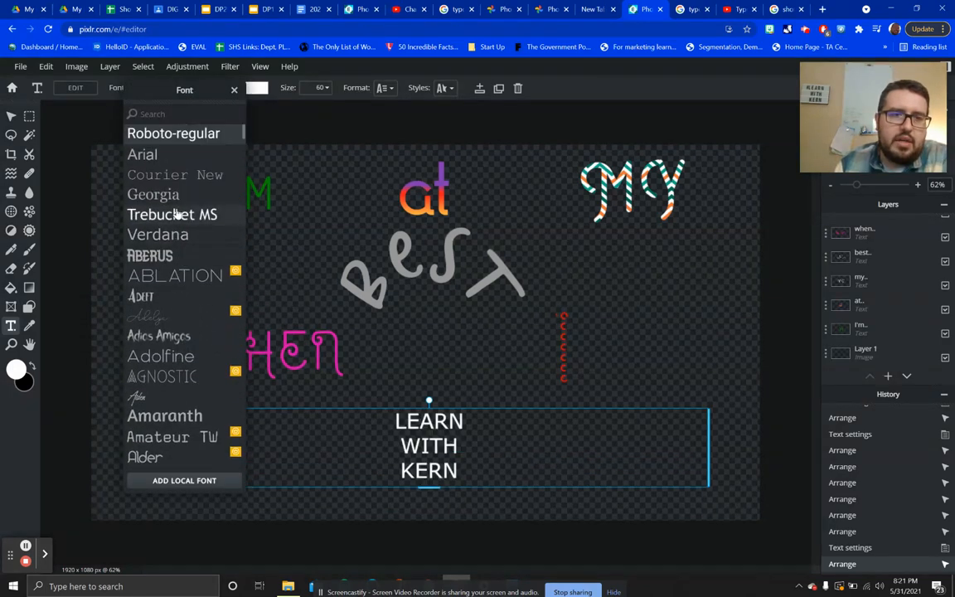
scroll(177, 216, down, 5)
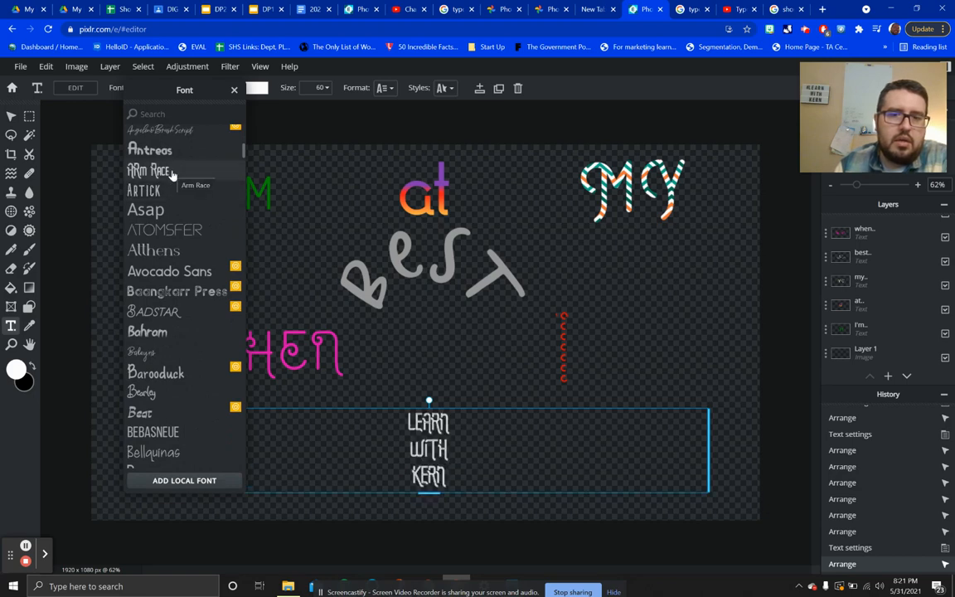
click(171, 171)
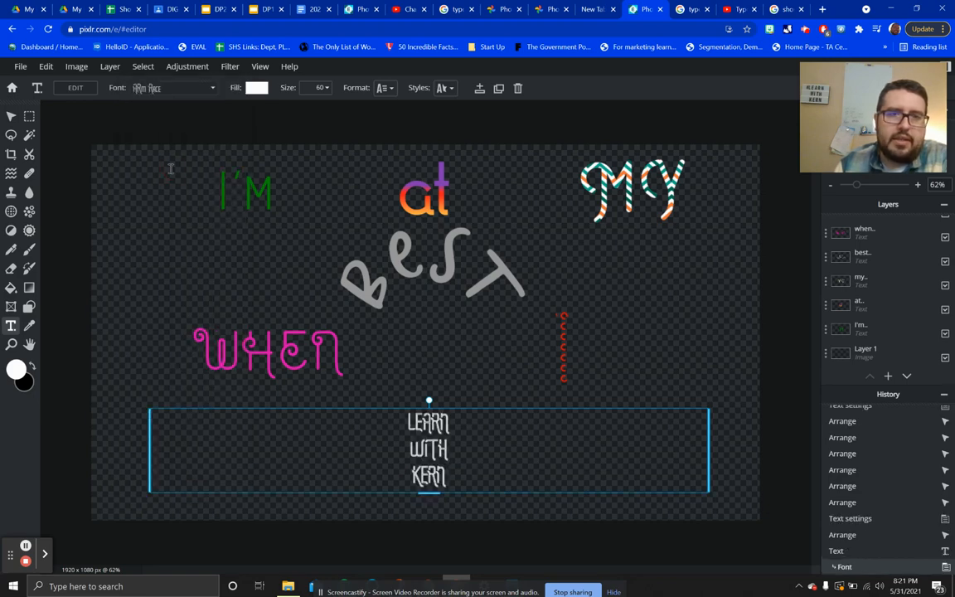
- Fill the three-line text with the linear magenta-to-blue gradient and enlarge it to size 90
click(256, 88)
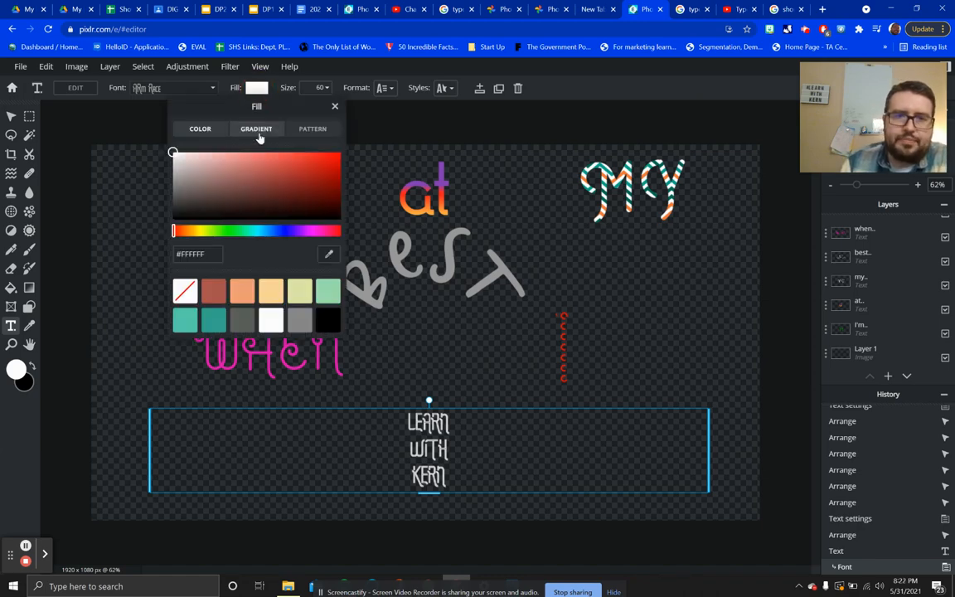
drag(212, 235, 202, 240)
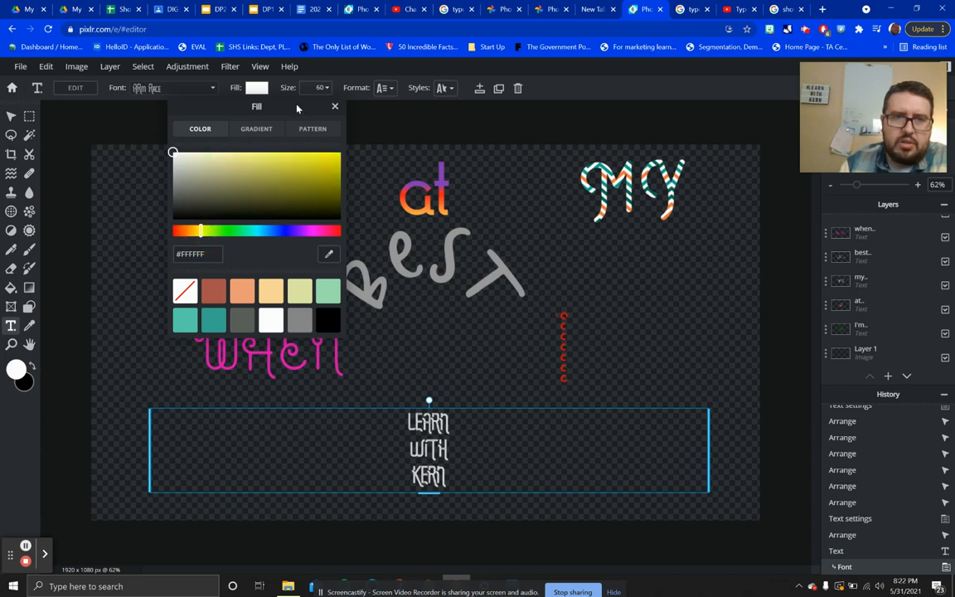
click(252, 129)
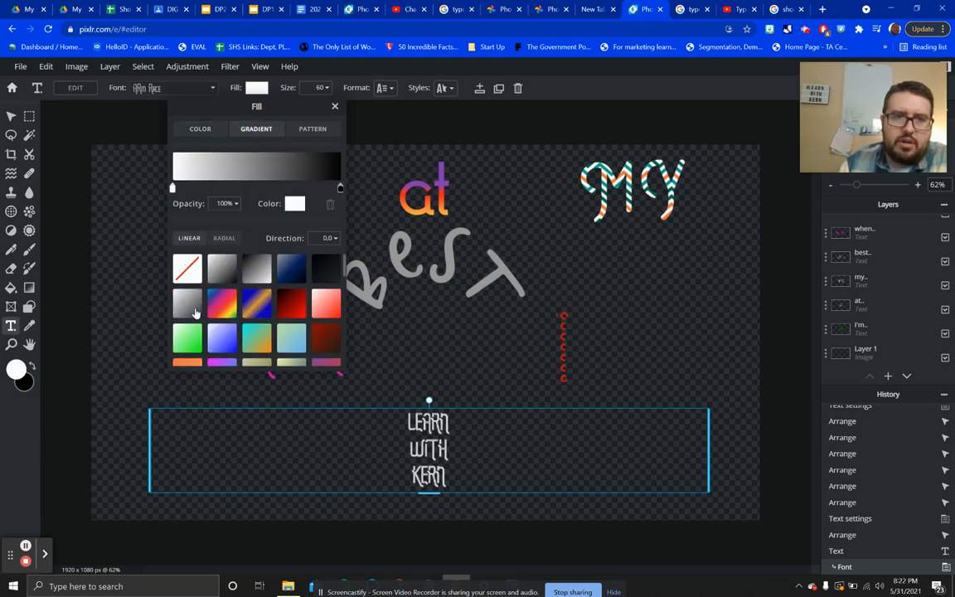
click(195, 312)
click(187, 335)
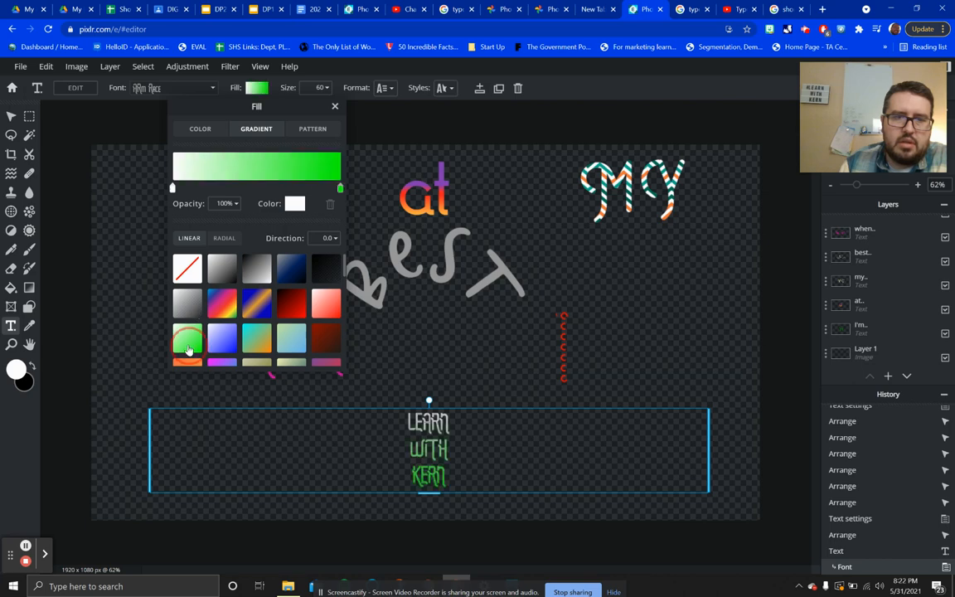
scroll(224, 301, down, 2)
click(224, 323)
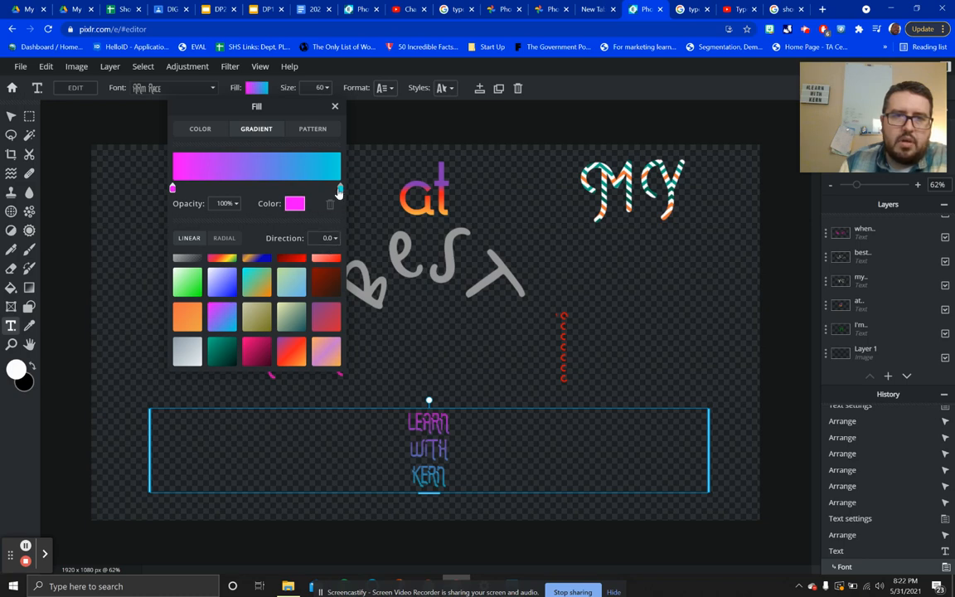
mouse_move(339, 190)
mouse_down()
mouse_move(262, 190)
mouse_move(339, 189)
mouse_up()
click(335, 106)
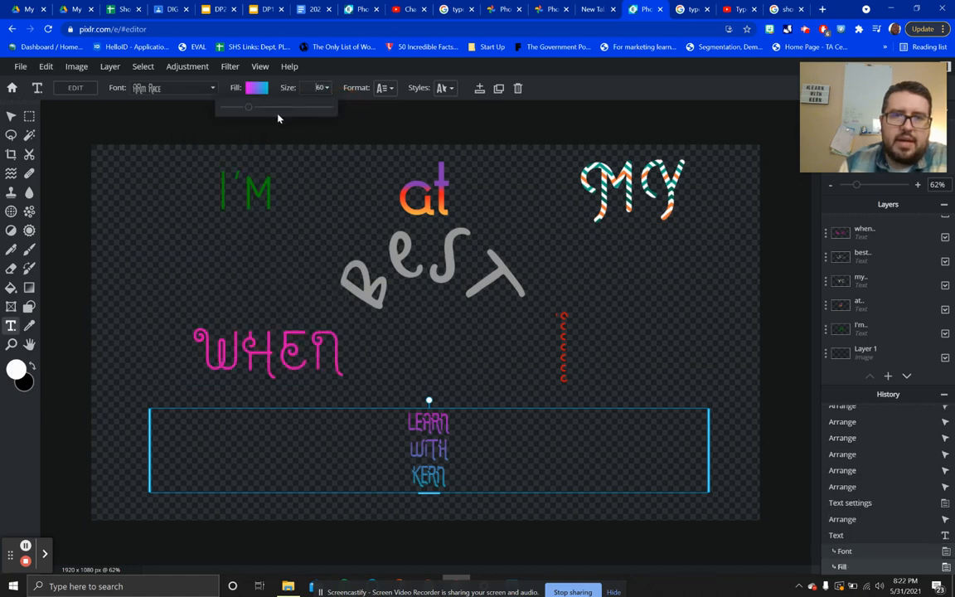
click(249, 110)
drag(249, 110, 264, 117)
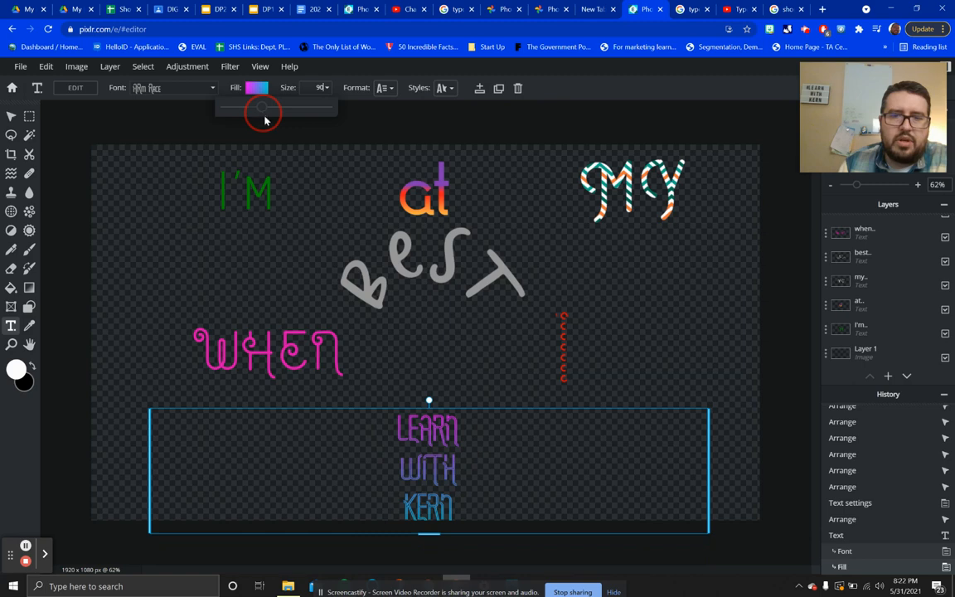
click(513, 408)
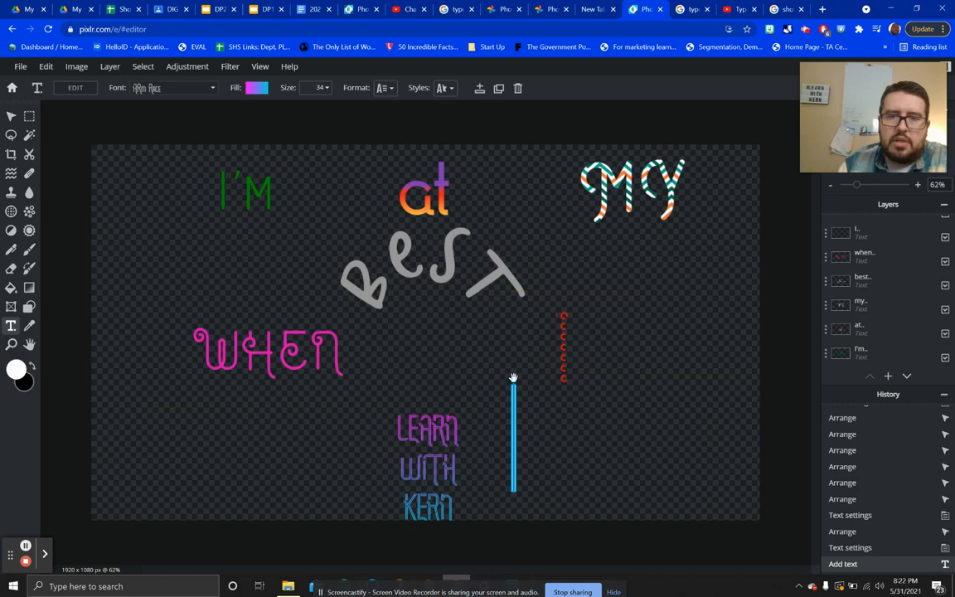
mouse_move(513, 378)
mouse_down()
mouse_move(534, 381)
mouse_move(523, 383)
mouse_up()
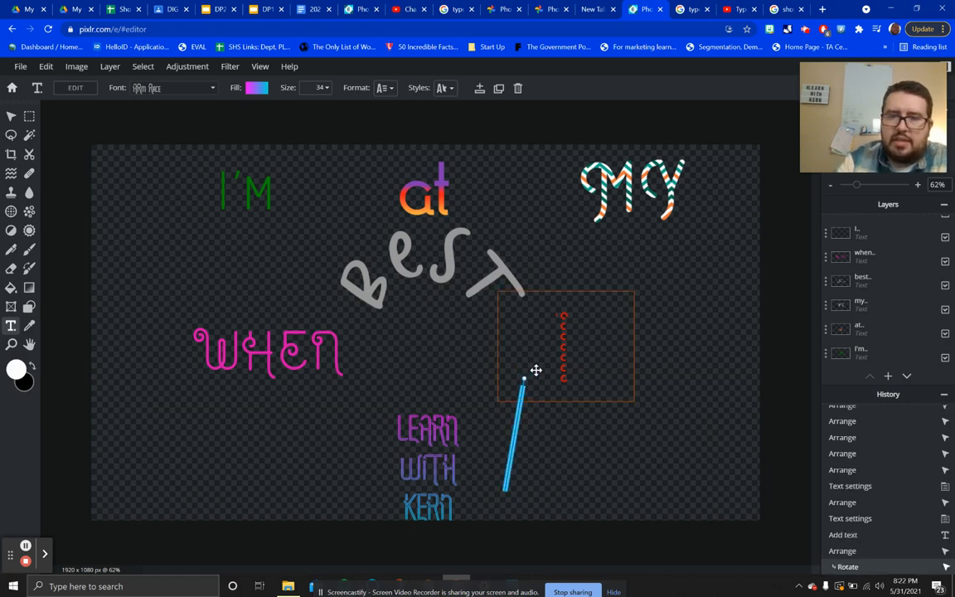
key(Delete)
- Move the three-line text up so that all its lines fit inside the canvas
click(491, 415)
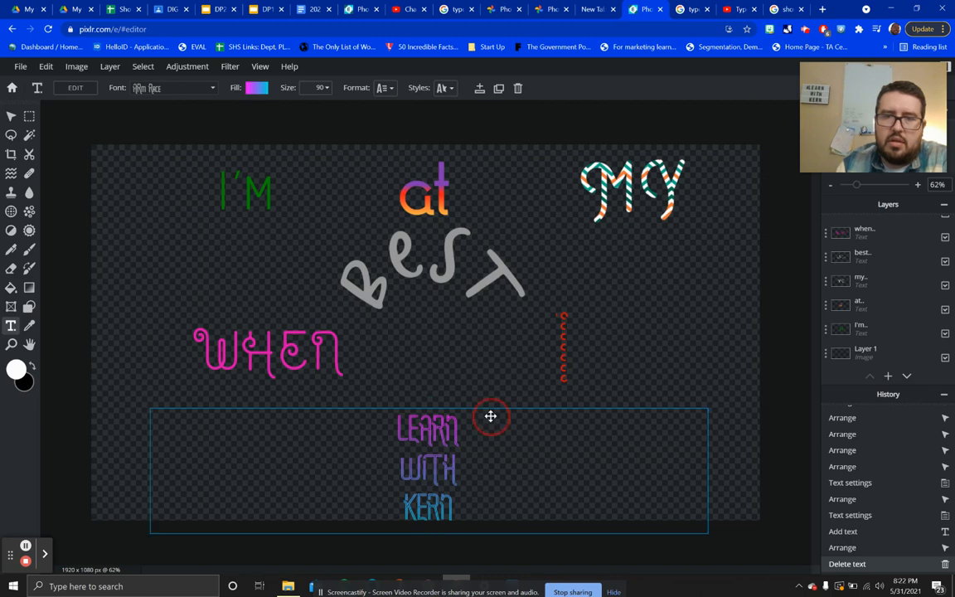
drag(491, 415, 496, 385)
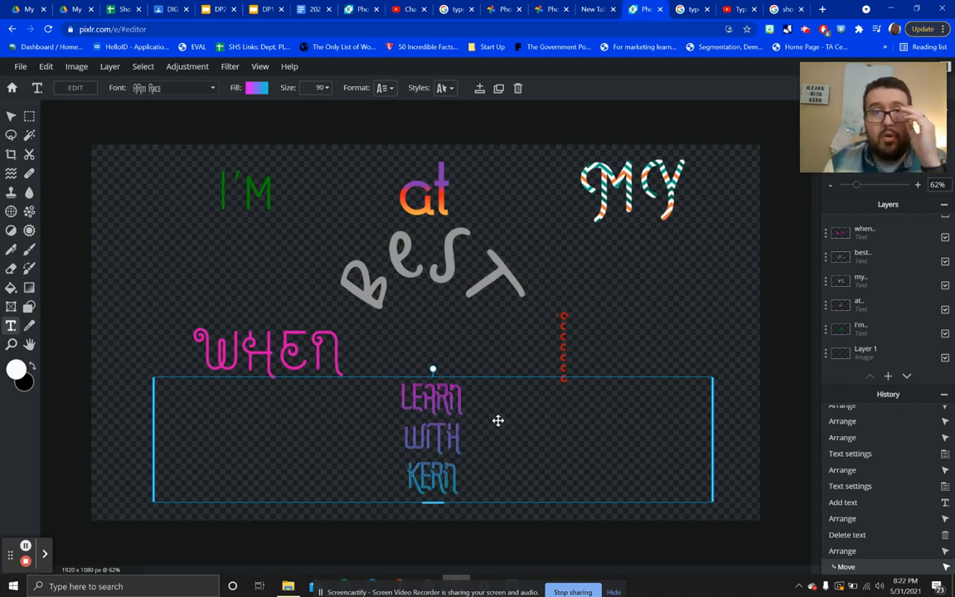
- Tighten the three-line text's line space to -22 and make the text italic without bold
click(384, 88)
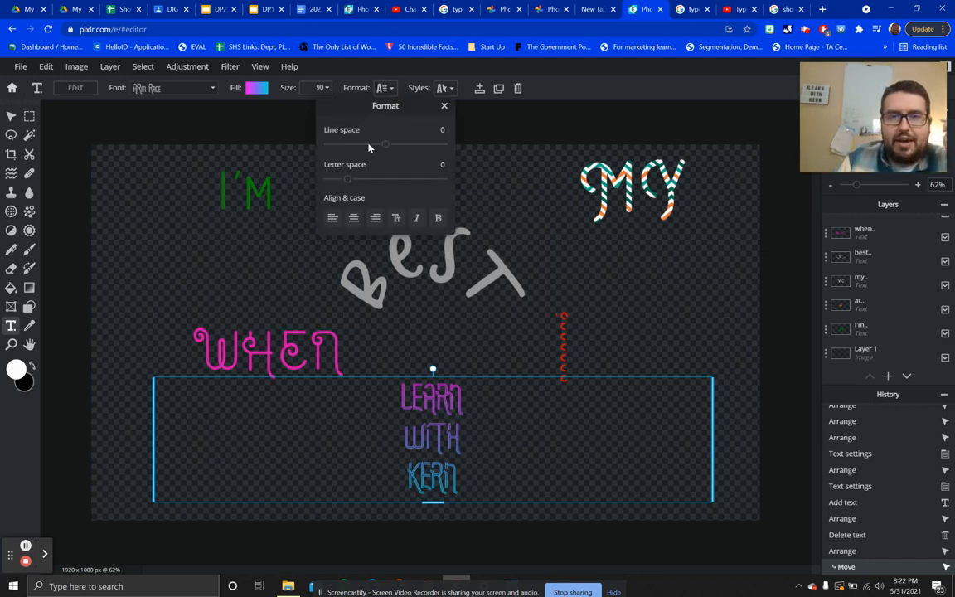
click(389, 147)
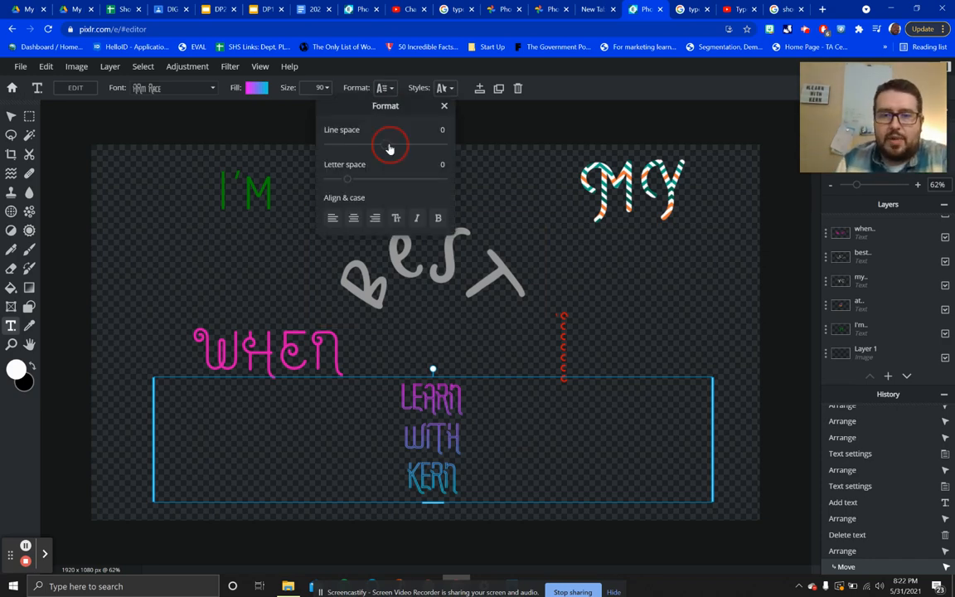
mouse_move(390, 147)
mouse_down()
mouse_move(406, 145)
mouse_move(325, 153)
mouse_move(373, 142)
mouse_up()
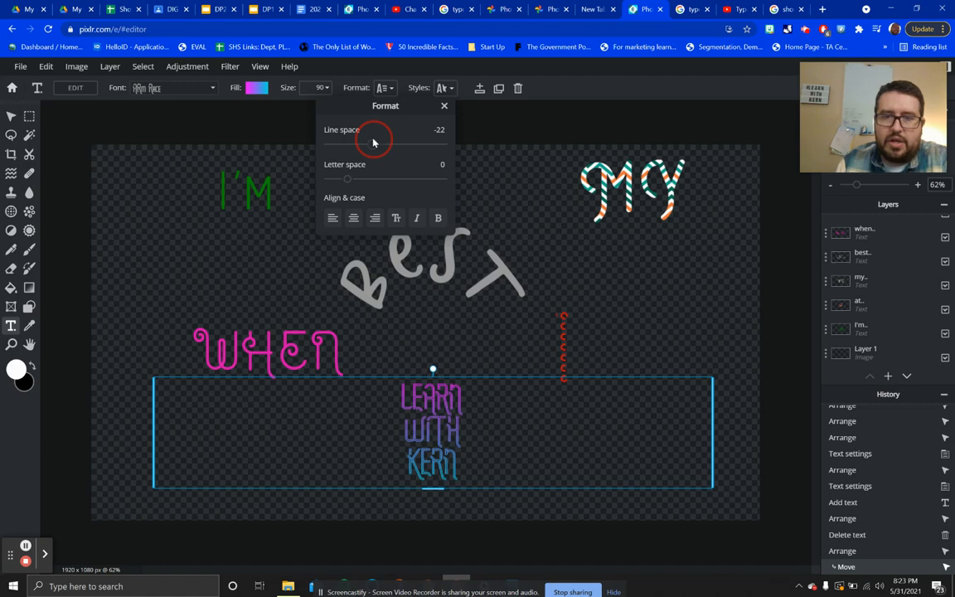
drag(373, 143, 373, 142)
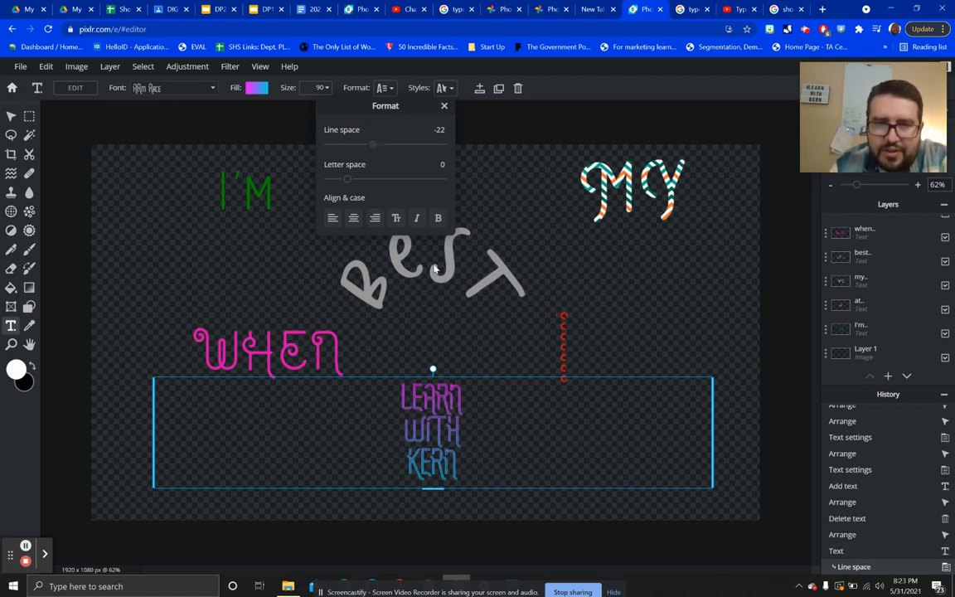
click(416, 218)
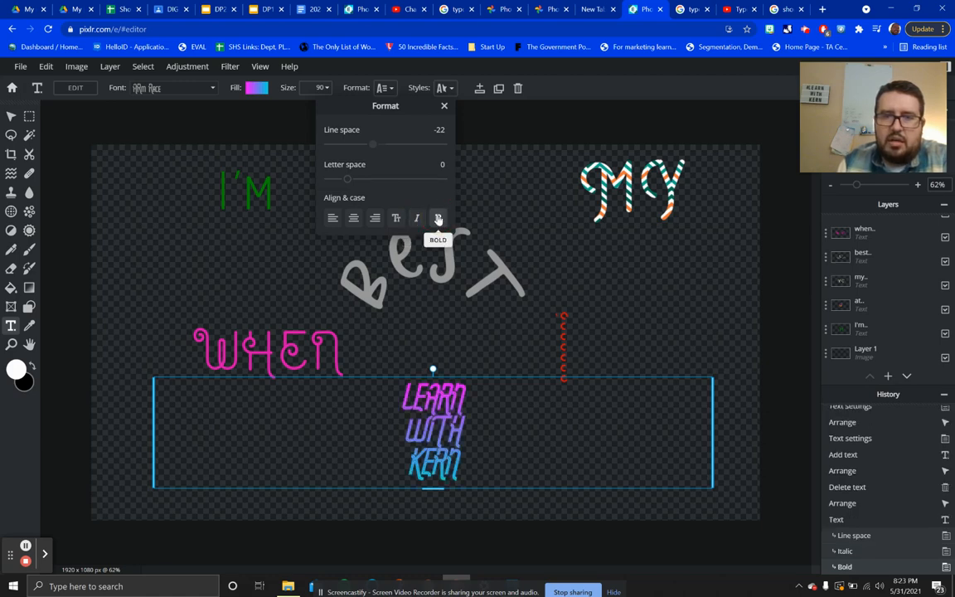
click(438, 219)
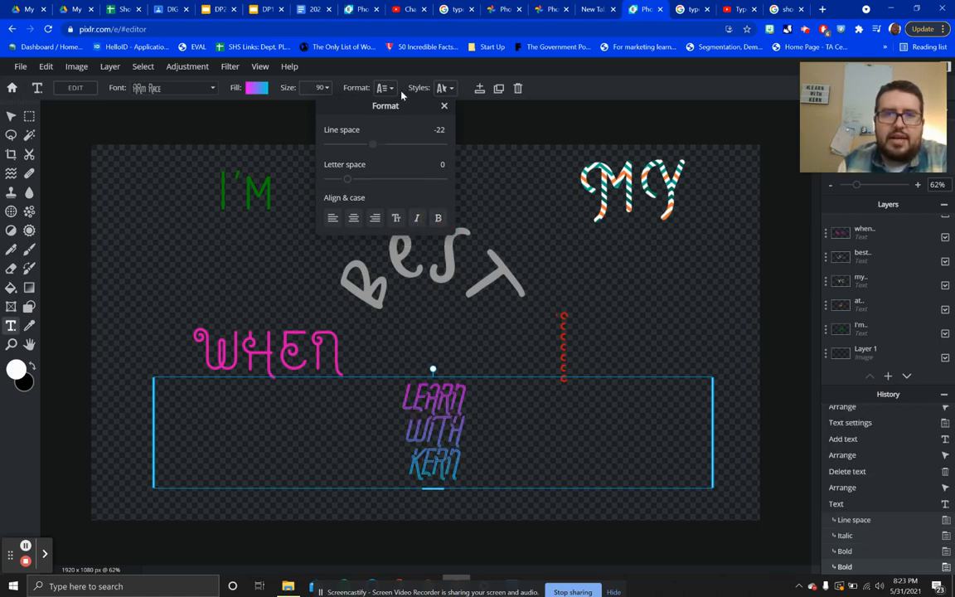
- Try a full background with punch-out behind the three-line text, and remove it
click(442, 89)
click(442, 89)
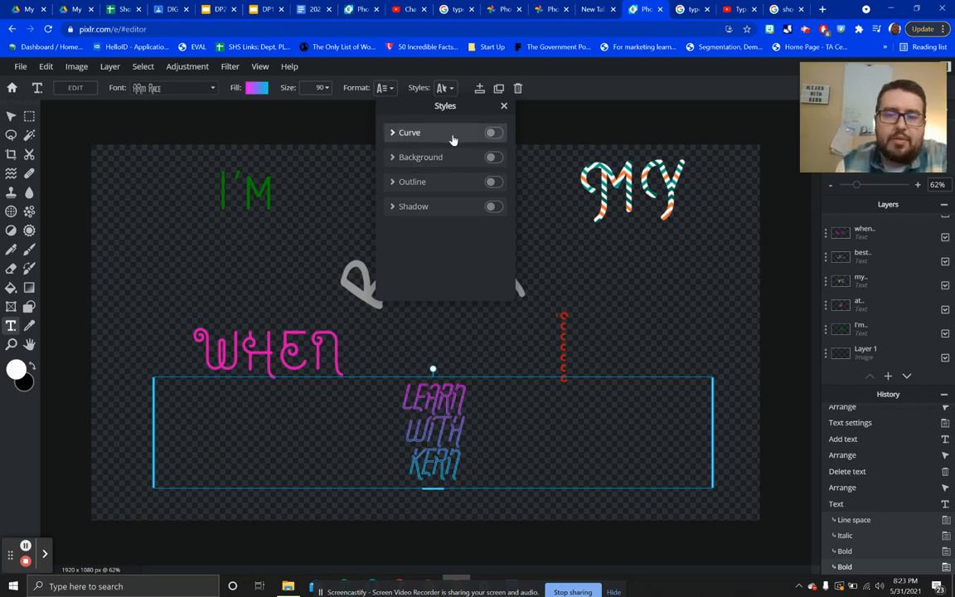
click(493, 157)
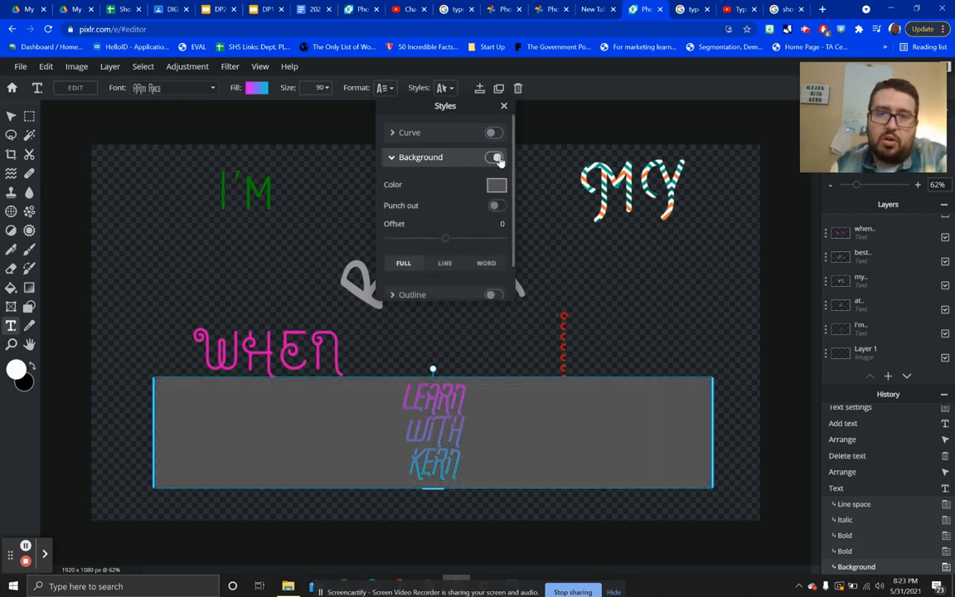
click(497, 206)
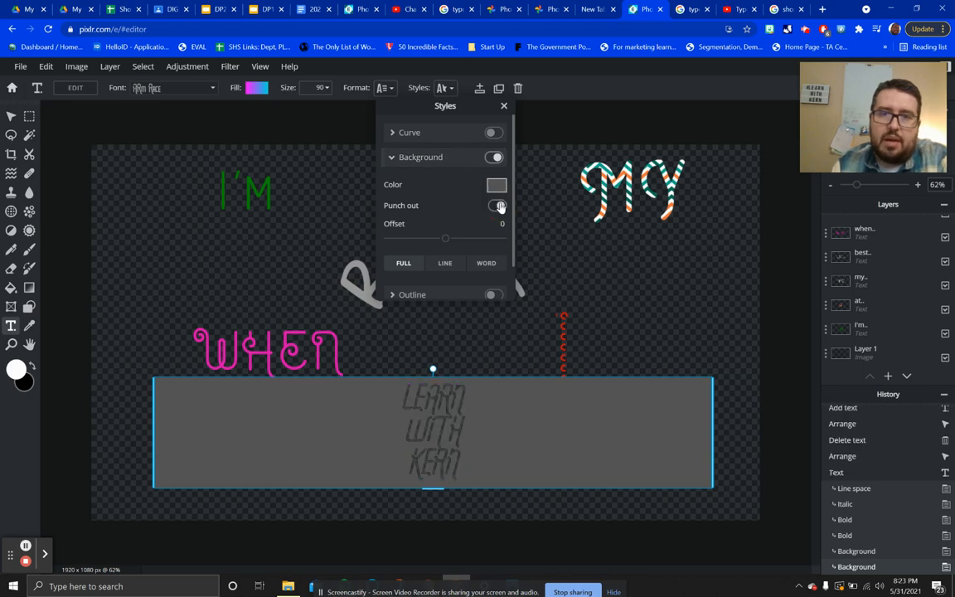
click(497, 206)
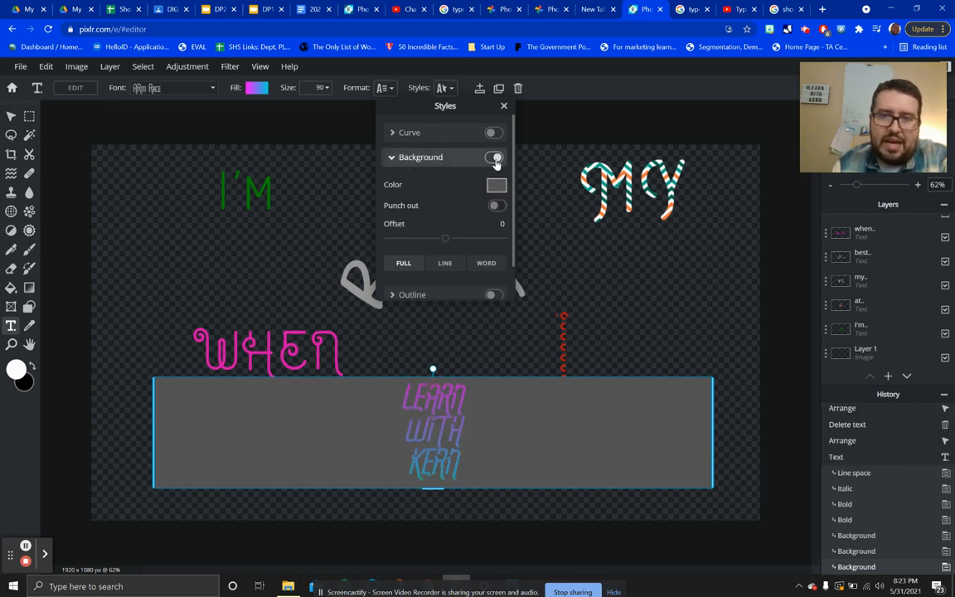
click(495, 159)
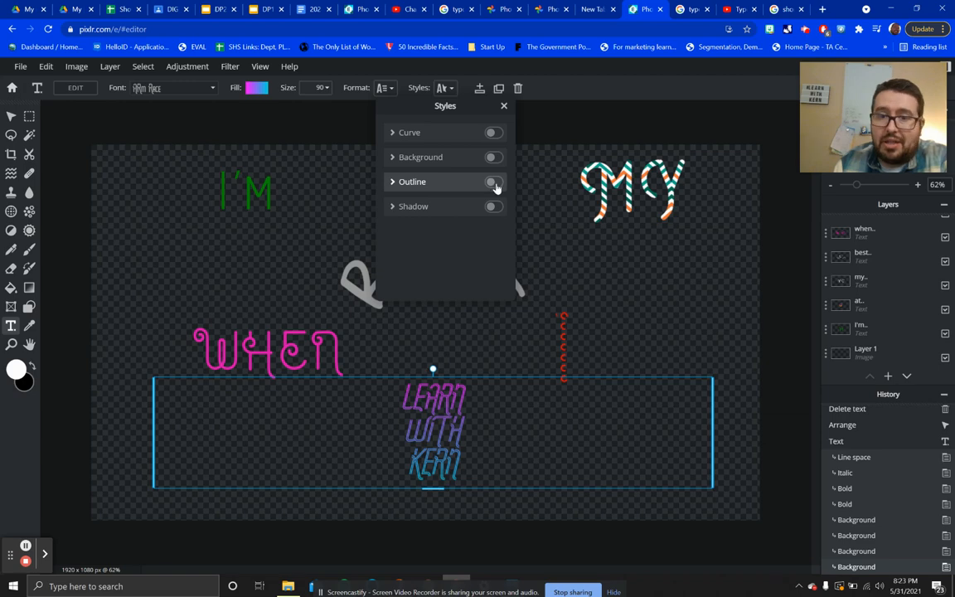
- Add a red #E60404 outline to the three-line text with size 6, distance 49 and direction 305
click(494, 183)
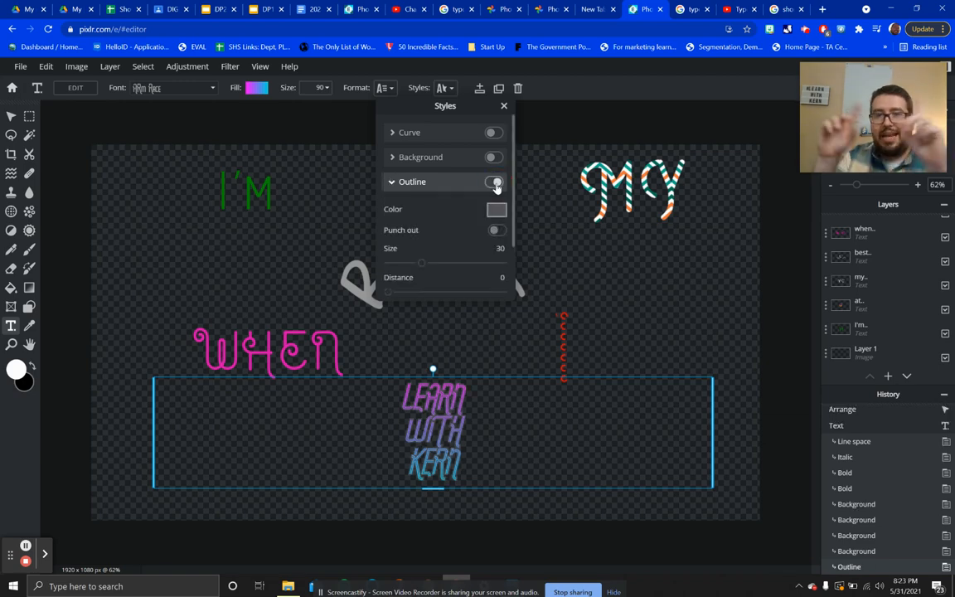
click(496, 212)
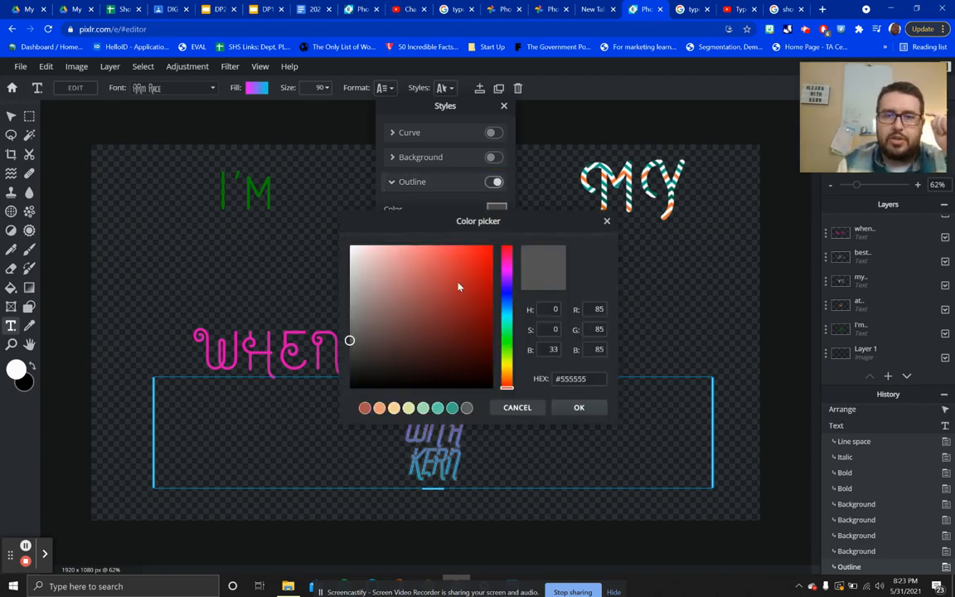
click(473, 277)
drag(473, 276, 490, 259)
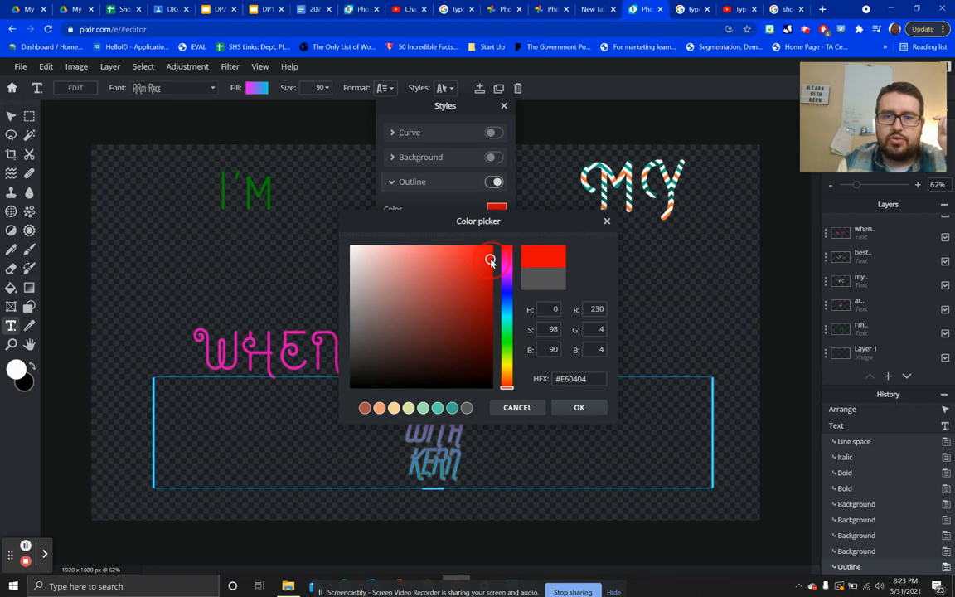
click(578, 407)
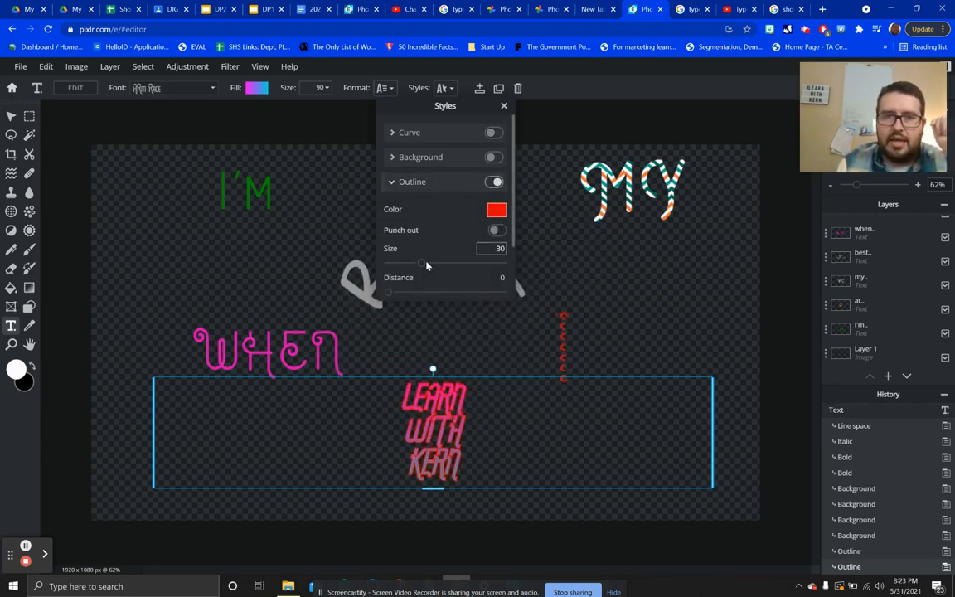
drag(420, 263, 445, 298)
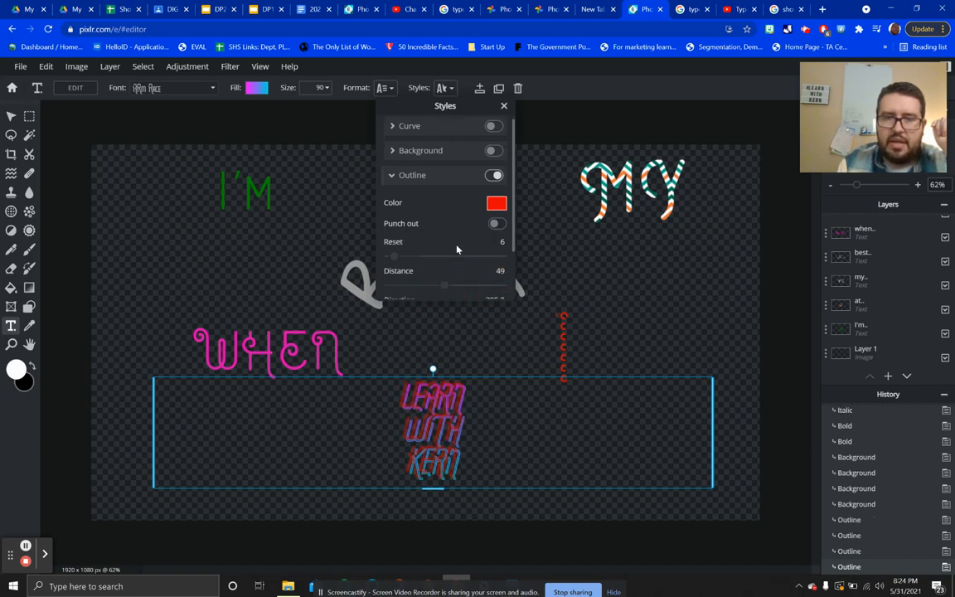
- Try a yellow shadow on the outlined three-line text
scroll(451, 251, down, 2)
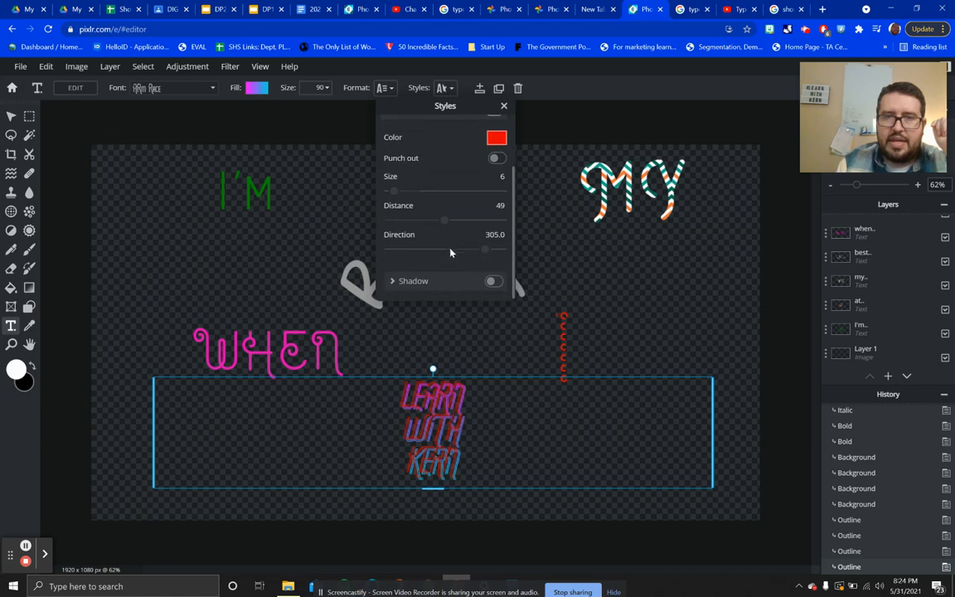
click(494, 281)
scroll(451, 270, down, 2)
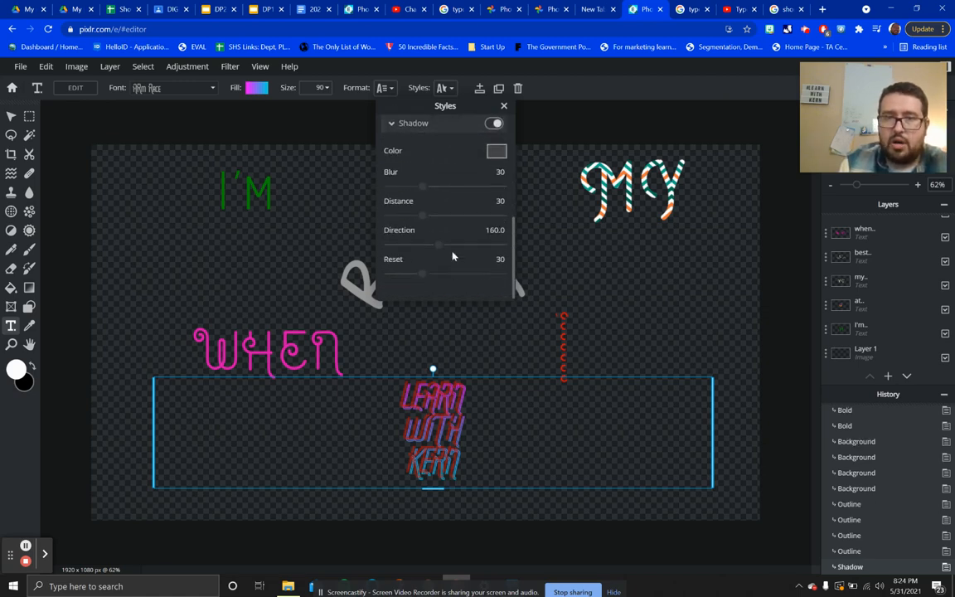
click(497, 151)
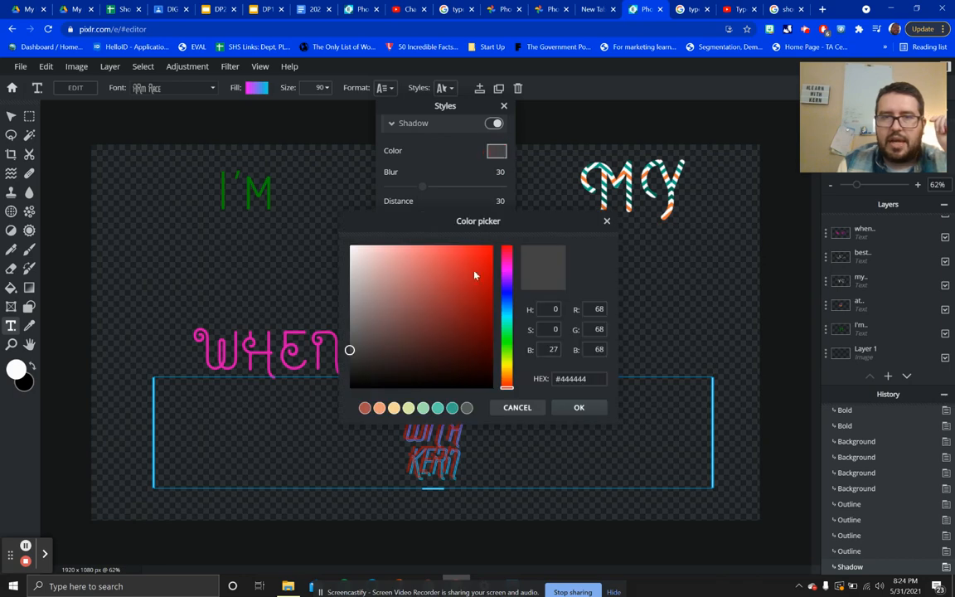
click(506, 365)
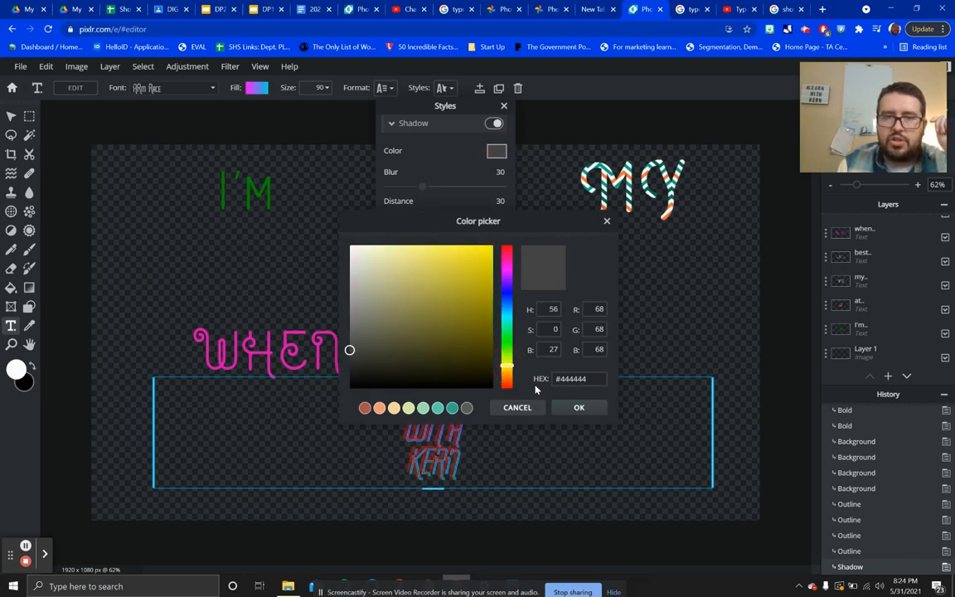
click(571, 407)
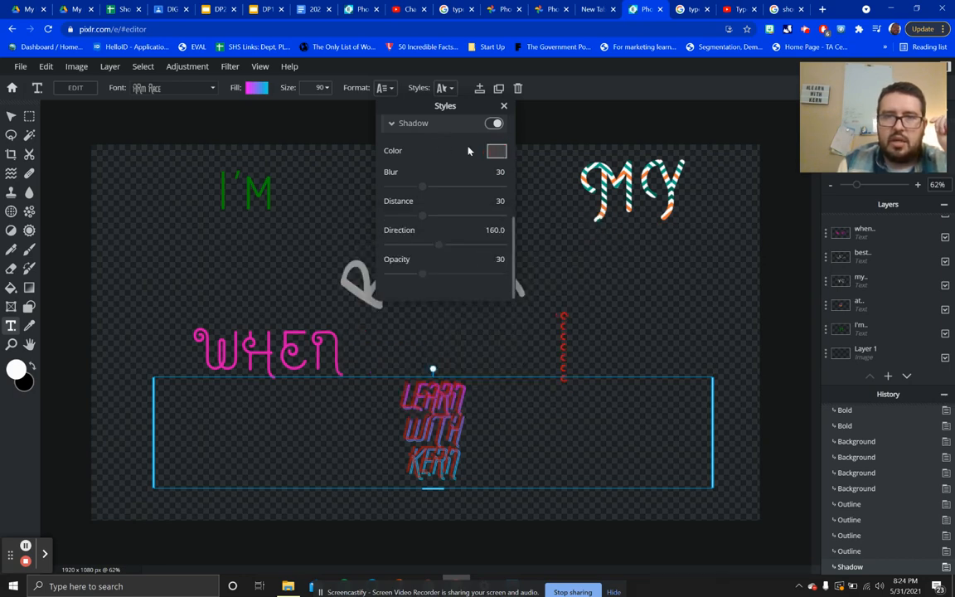
click(495, 152)
click(506, 365)
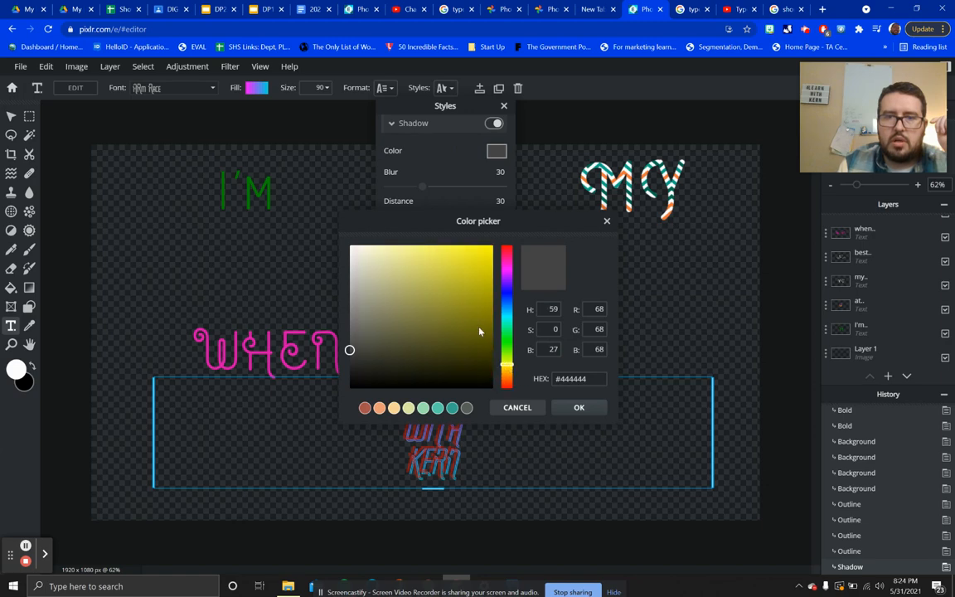
click(481, 253)
click(579, 406)
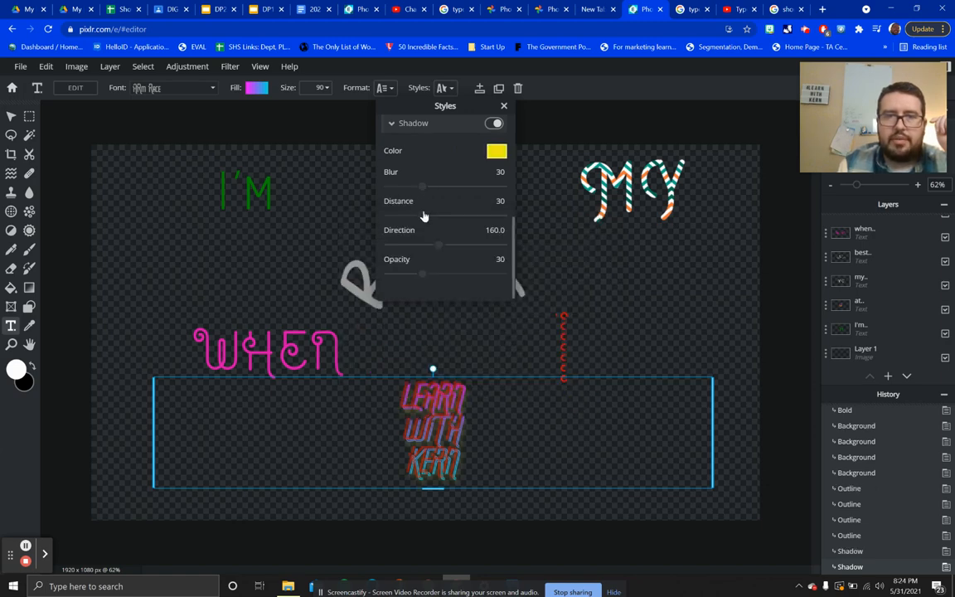
- Try shadow opacity 89, direction 188.8, distance 50 and blur 46, and turn the shadow off
drag(423, 279, 492, 273)
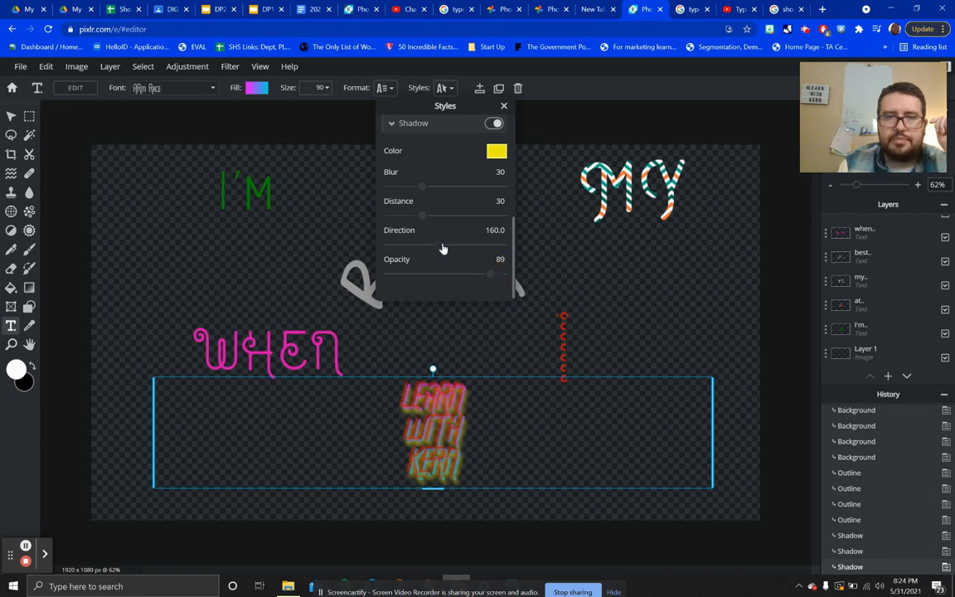
drag(440, 246, 441, 196)
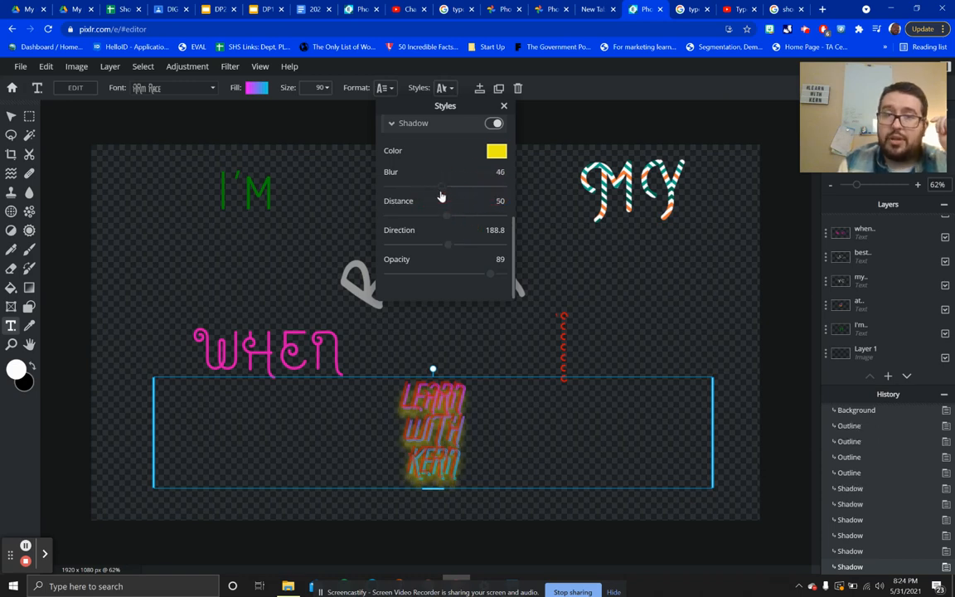
click(496, 125)
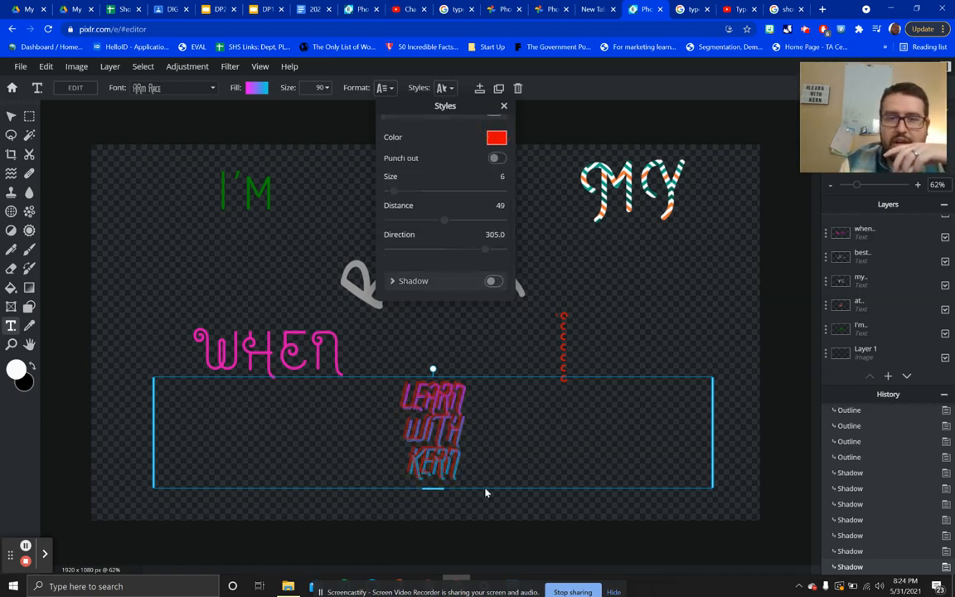
click(504, 108)
- Shift the three-line text slightly down and enlarge it to size 120
mouse_move(519, 379)
mouse_down()
mouse_move(519, 402)
mouse_move(522, 390)
mouse_up()
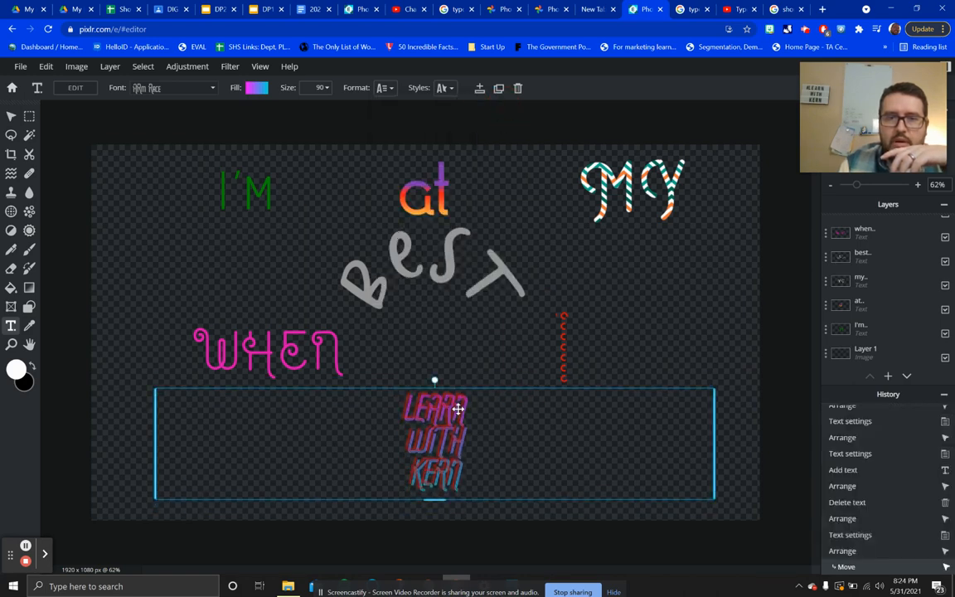
click(324, 87)
mouse_move(262, 109)
mouse_down()
mouse_move(275, 114)
mouse_move(267, 117)
mouse_up()
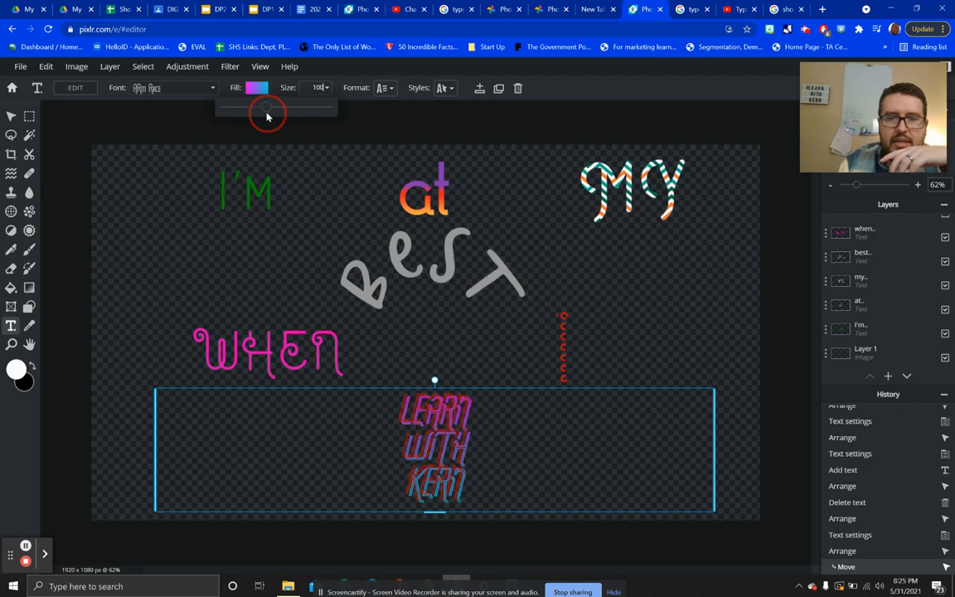
drag(267, 117, 268, 117)
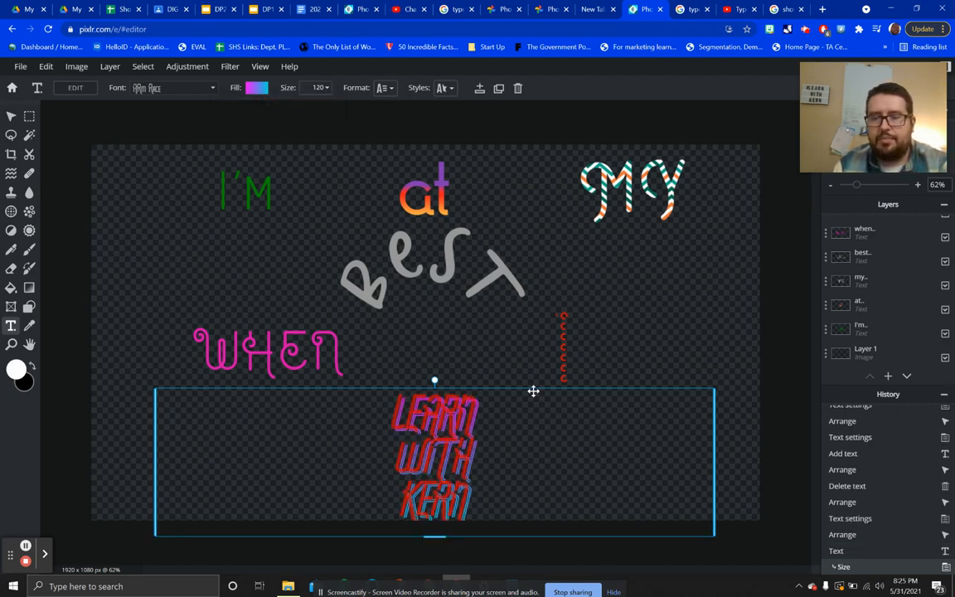
- Nudge the enlarged three-line text straight up until its last line sits inside the canvas
key(Up)
key(Up)
key(Up)
key(Up)
key(Up)
key(Up)
key(Up)
key(Up)
key(Up)
key(Up)
key(Up)
key(Up)
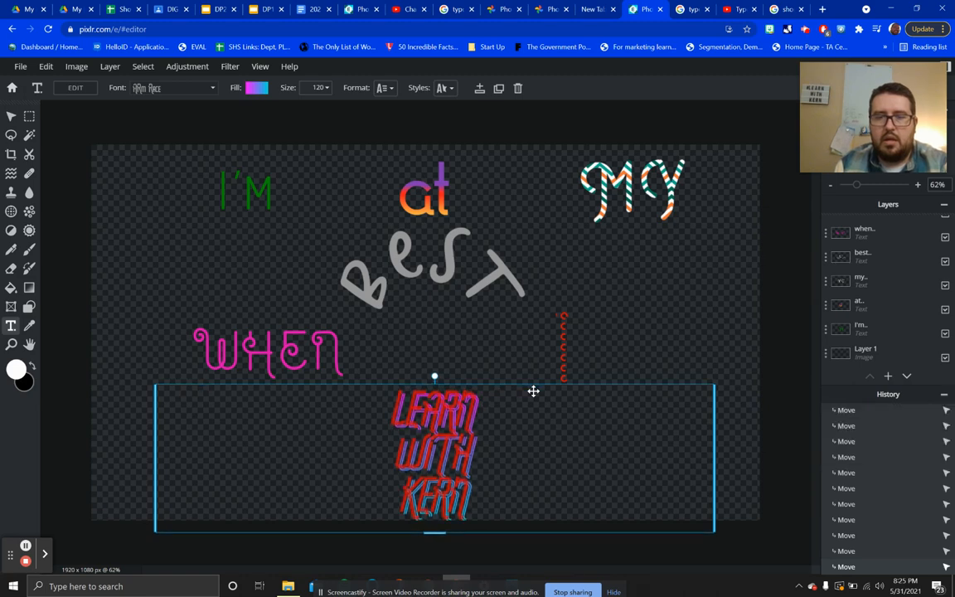
key(Up)
key(Up)
key(Up)
key(Up)
key(Up)
key(Up)
key(Up)
key(Up)
key(Up)
key(Up)
key(Up)
key(Up)
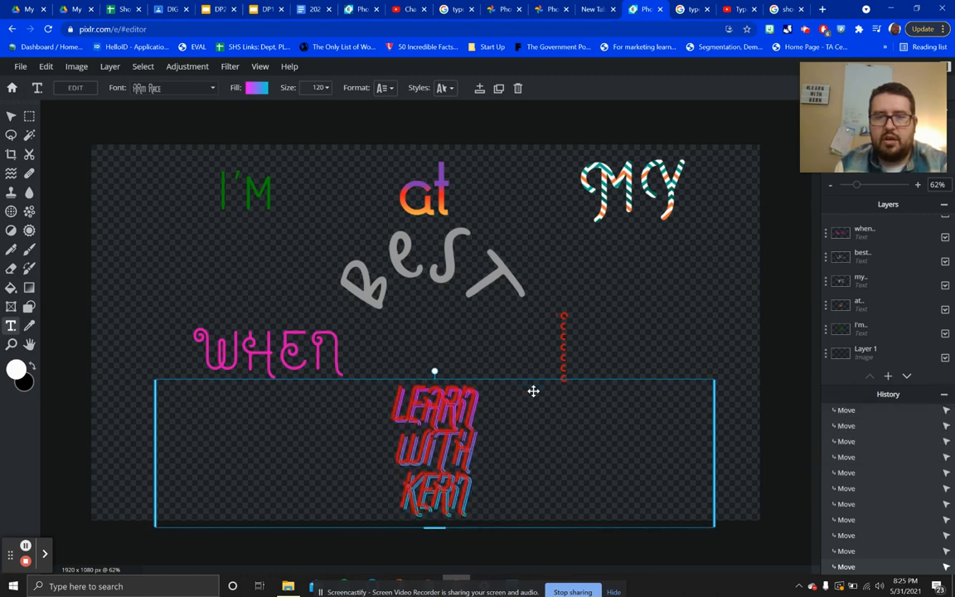
click(563, 340)
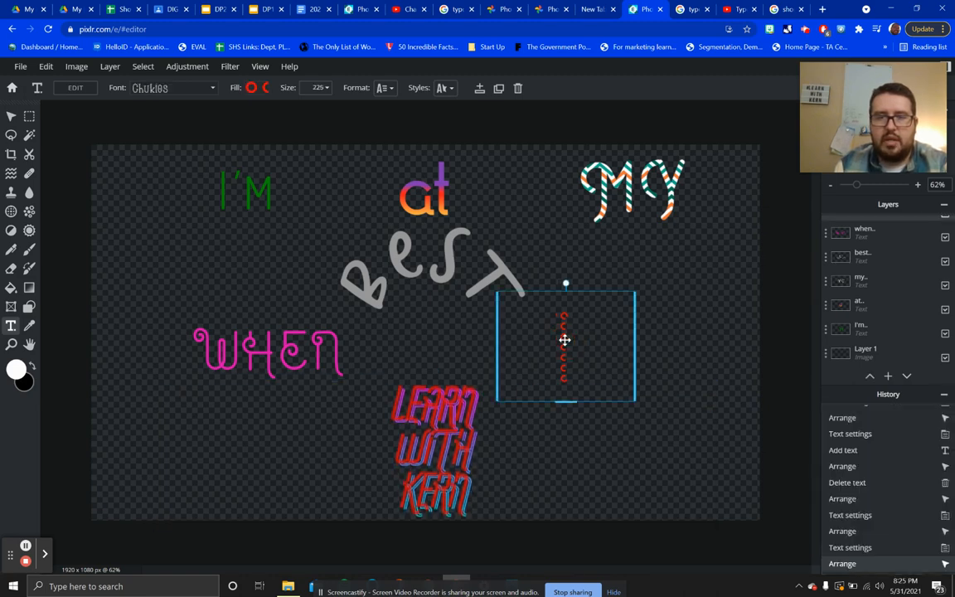
click(727, 270)
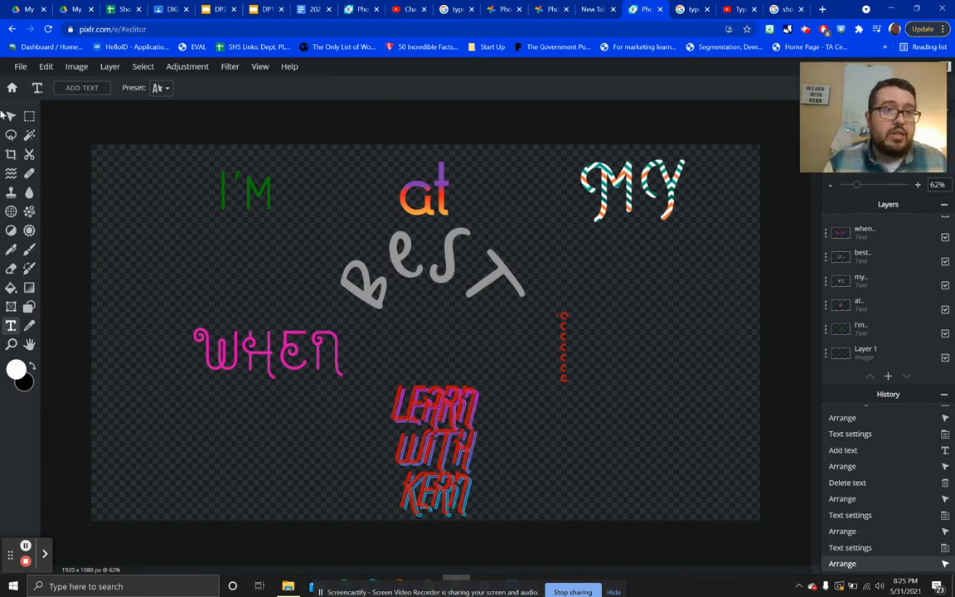
click(21, 66)
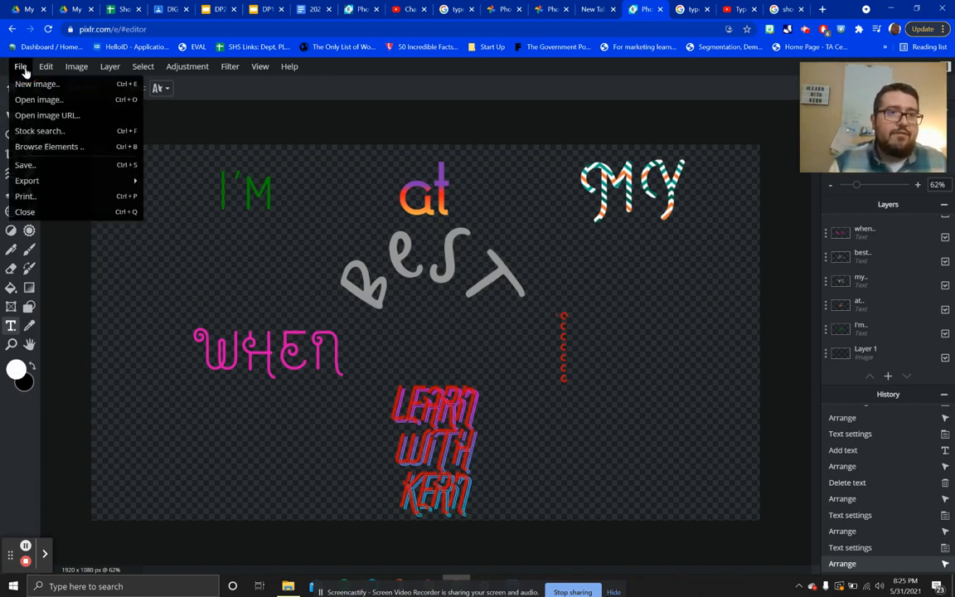
click(24, 165)
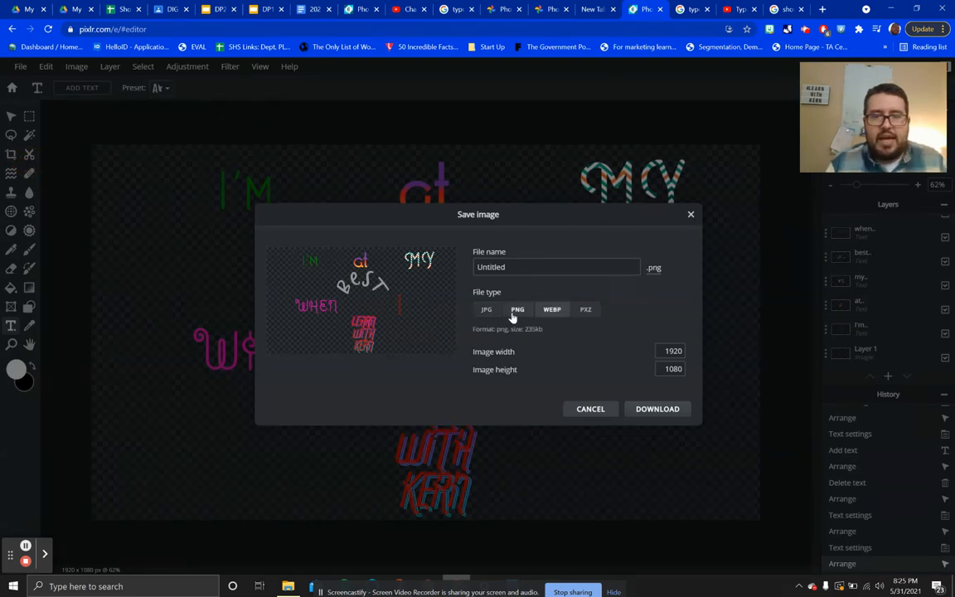
click(604, 409)
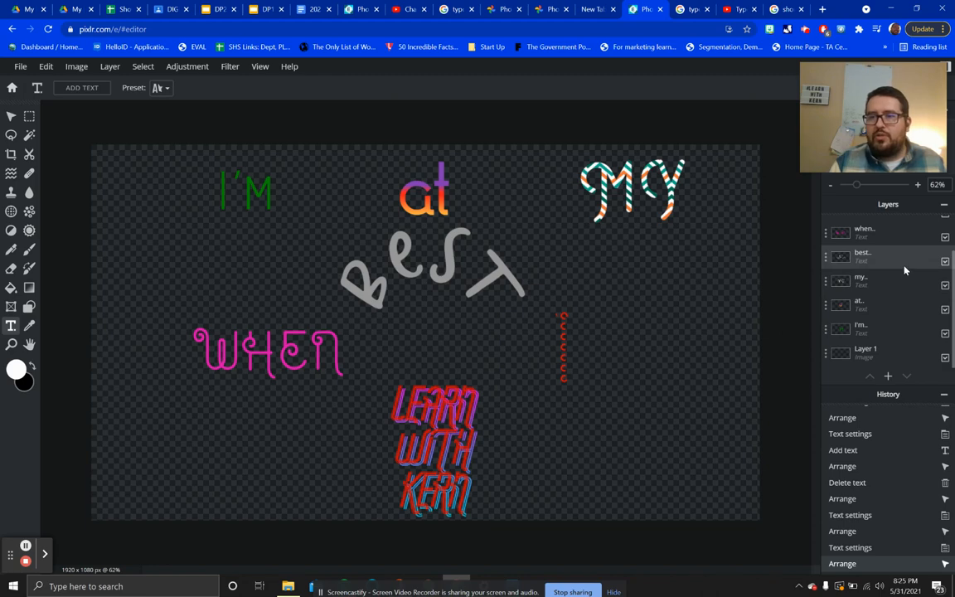
- Fill the empty Layer 1 behind the text with a bright light blue, and dismiss the advertisement over the canvas
click(872, 353)
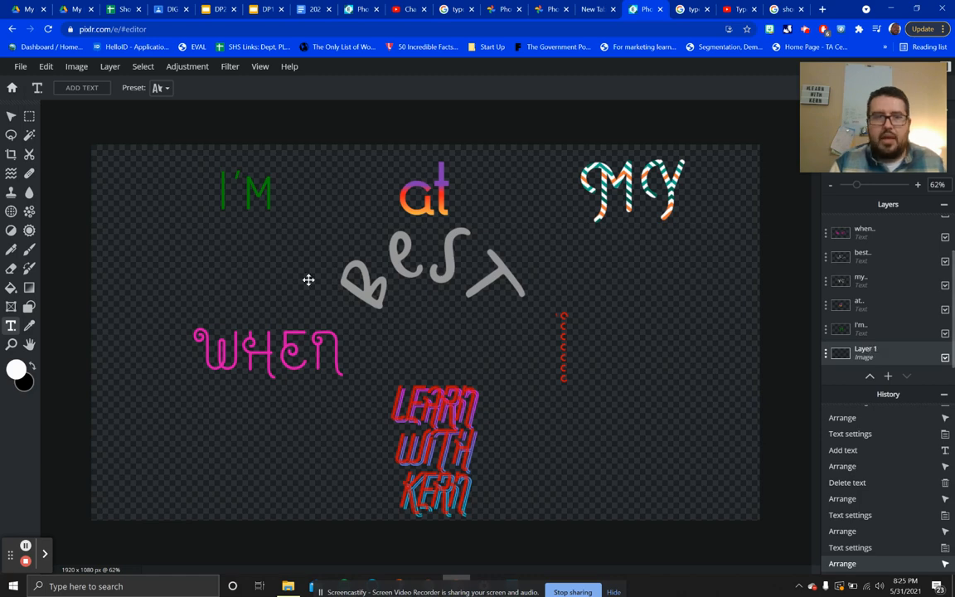
click(11, 288)
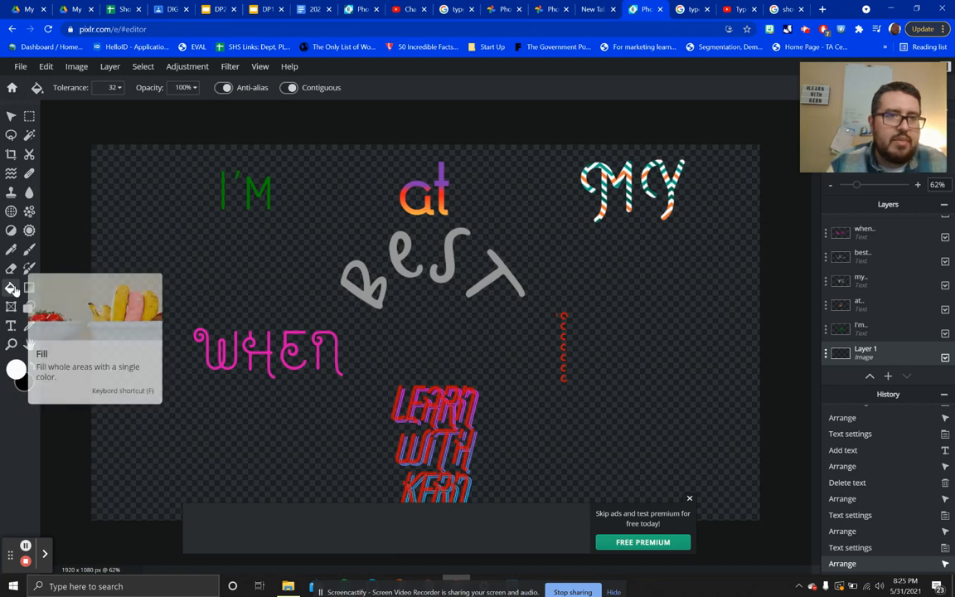
click(17, 370)
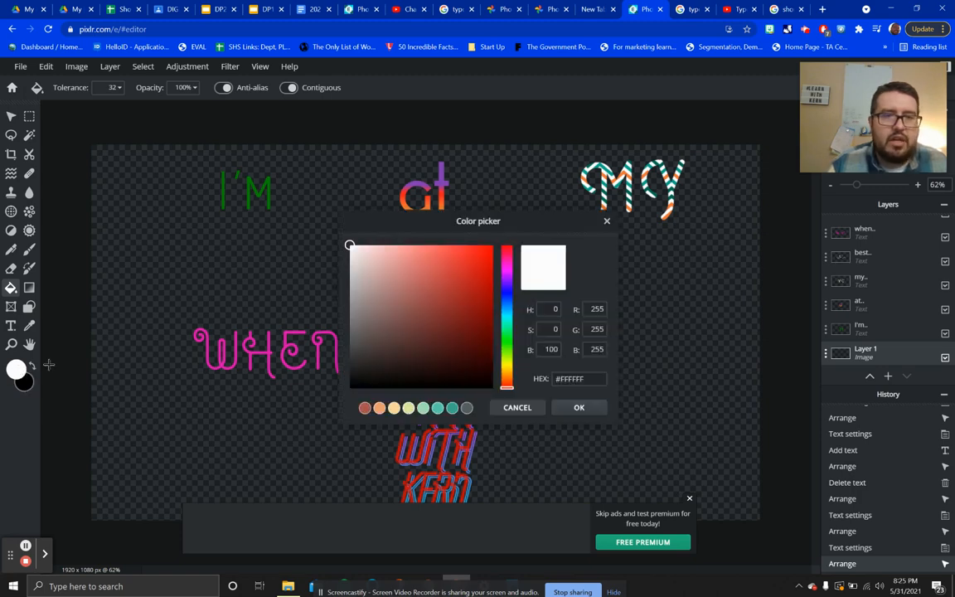
mouse_move(485, 288)
mouse_down()
mouse_move(474, 266)
mouse_move(449, 298)
mouse_move(420, 263)
mouse_move(467, 251)
mouse_move(484, 279)
mouse_move(485, 300)
mouse_move(473, 296)
mouse_move(507, 303)
mouse_move(507, 314)
mouse_up()
click(506, 342)
drag(437, 263, 451, 254)
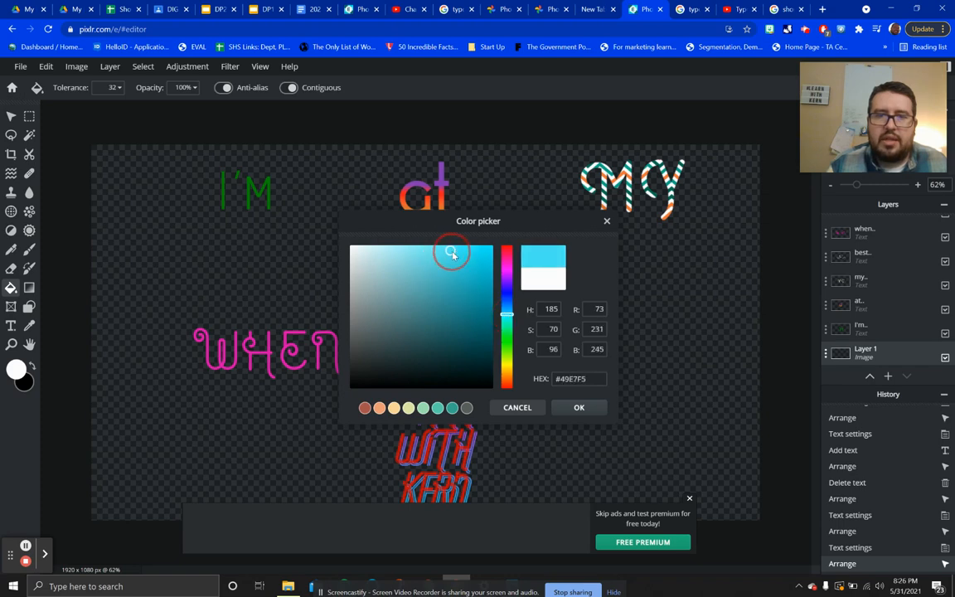
click(580, 407)
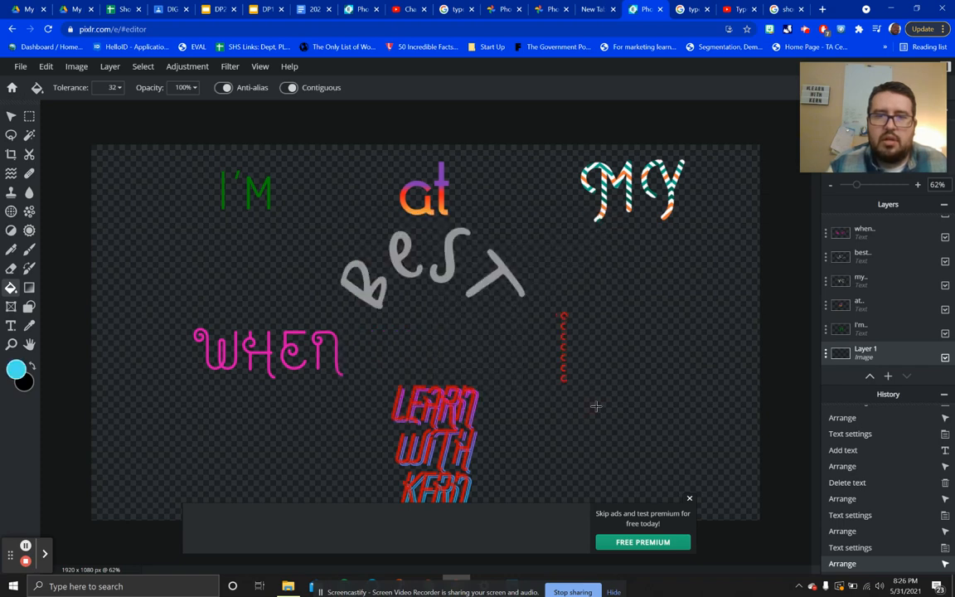
click(703, 348)
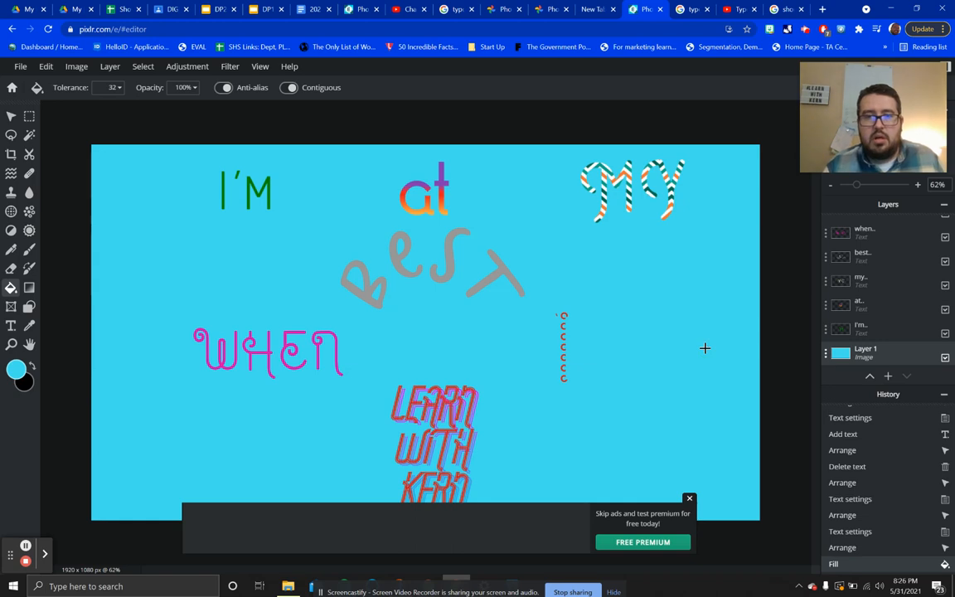
click(688, 501)
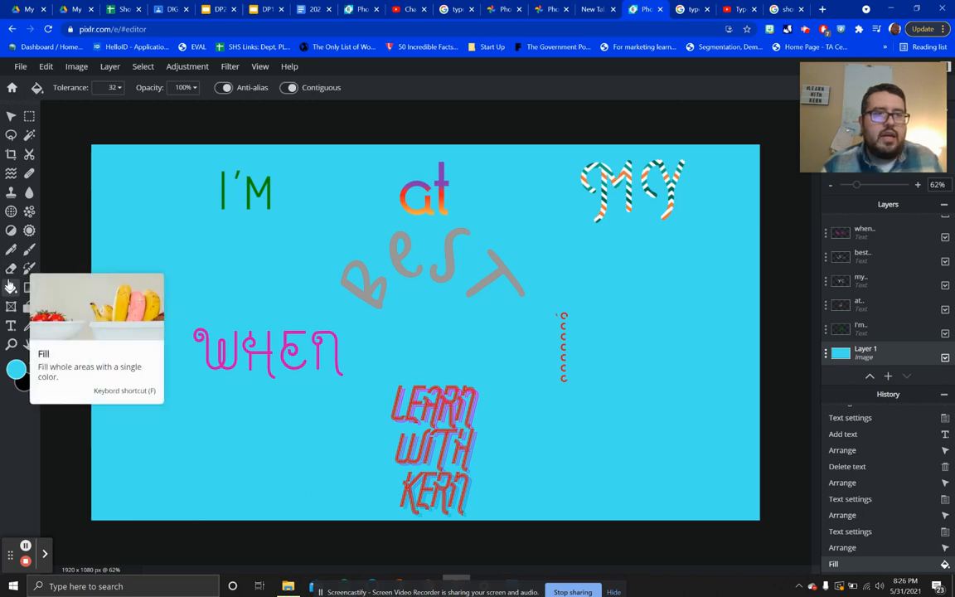
click(111, 66)
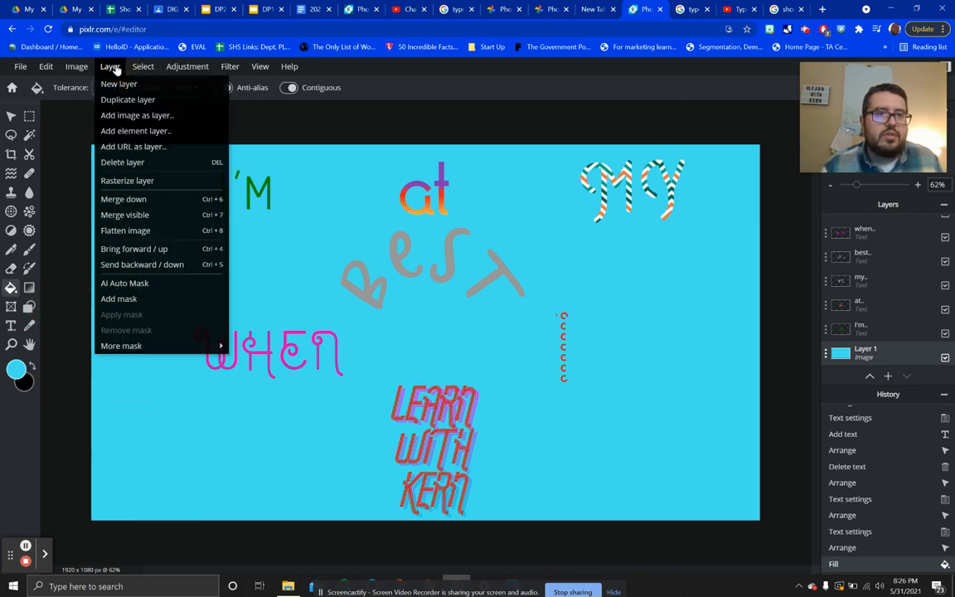
mouse_move(189, 72)
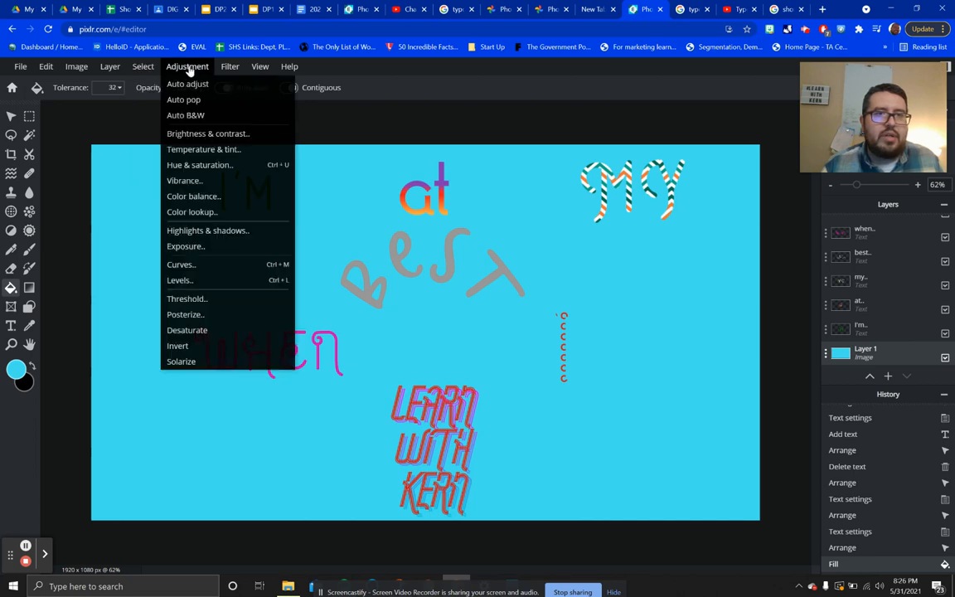
mouse_move(240, 69)
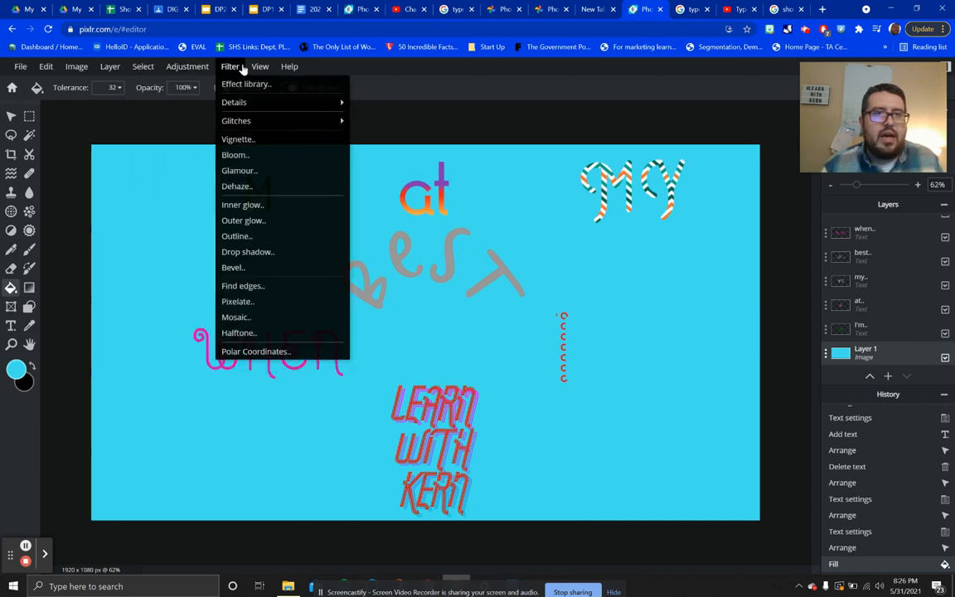
- Apply the blue-orange-blue preset as a linear gradient running diagonally upward to the right across Layer 1
click(29, 288)
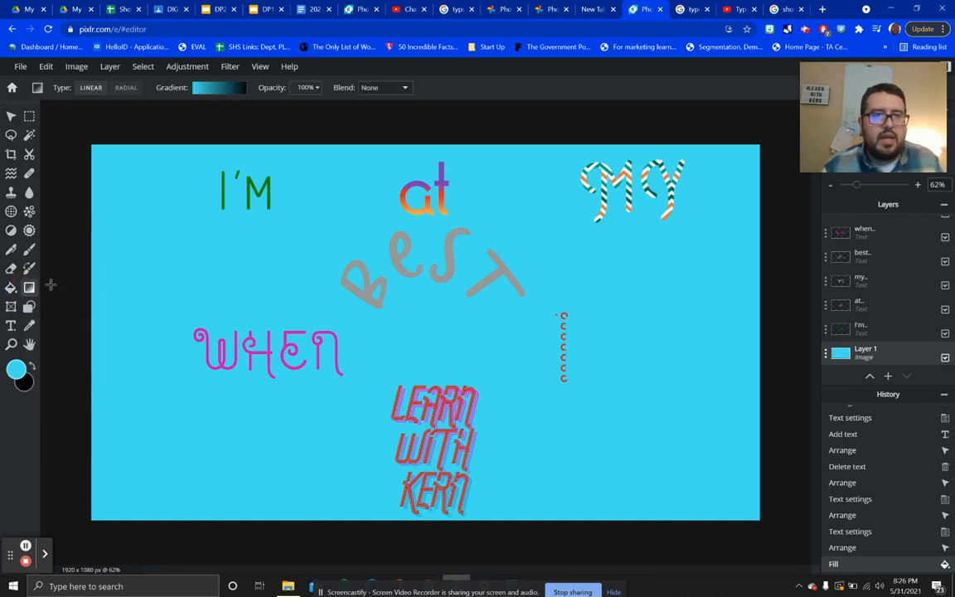
click(210, 89)
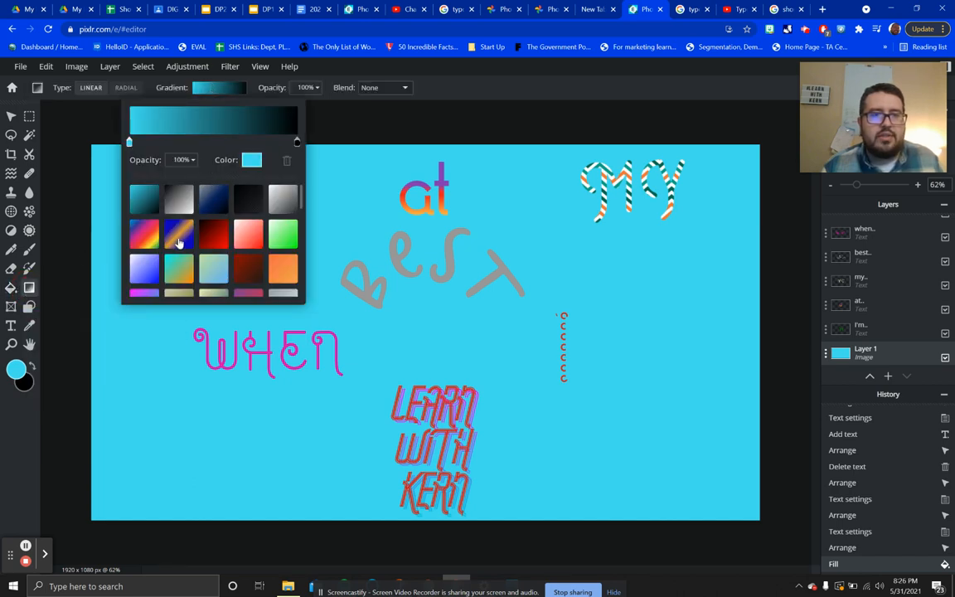
click(178, 243)
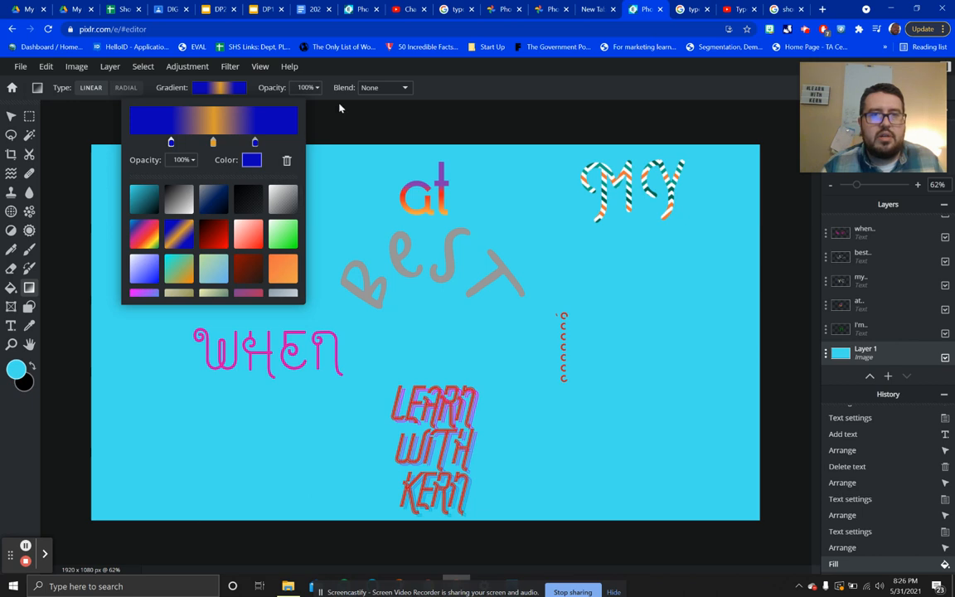
click(316, 107)
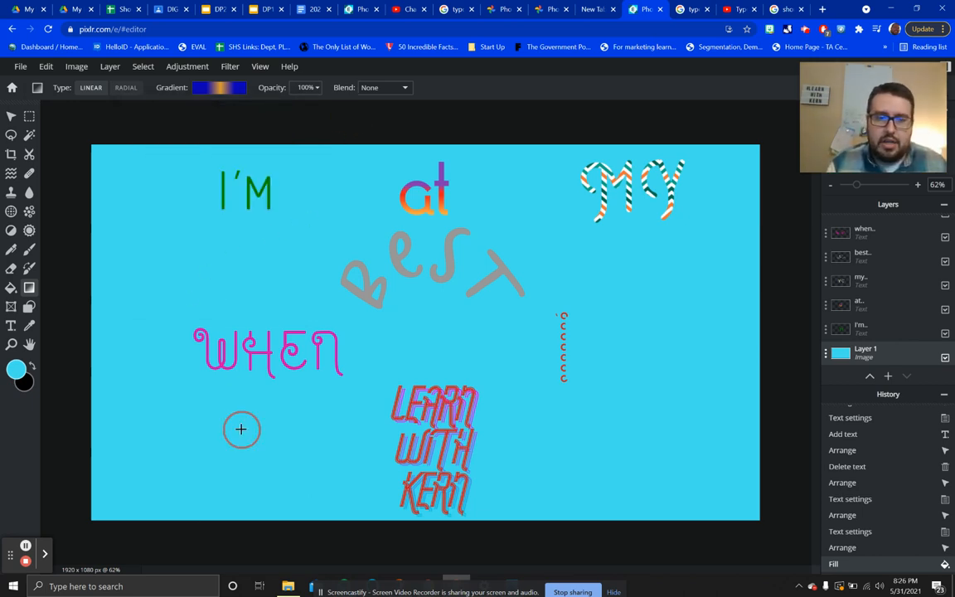
drag(241, 428, 513, 271)
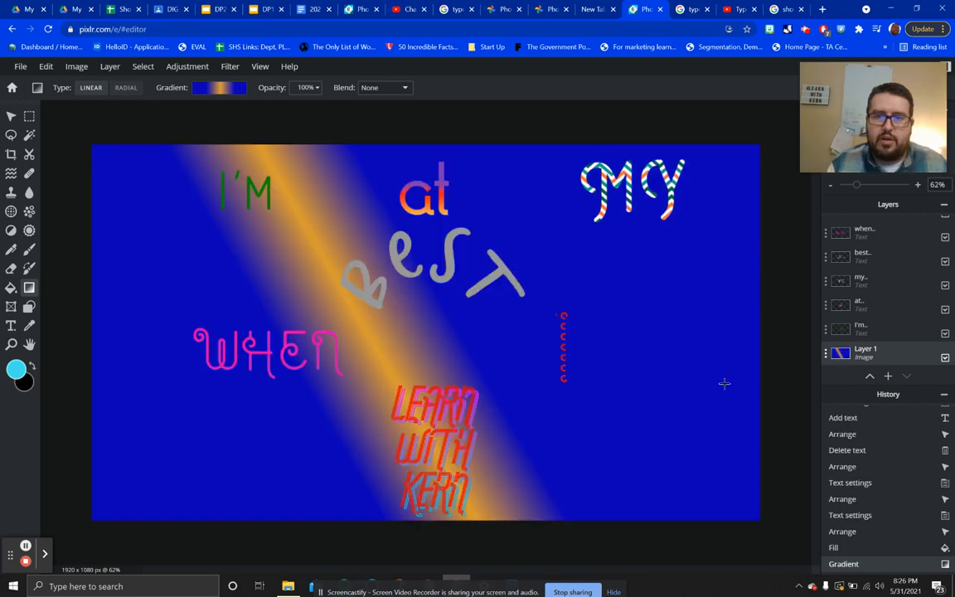
- Redraw the Layer 1 gradient at different angles, ending with an orange band slanting from the lower-left area to the upper-right area
drag(724, 383, 590, 389)
drag(226, 422, 414, 348)
drag(699, 272, 486, 326)
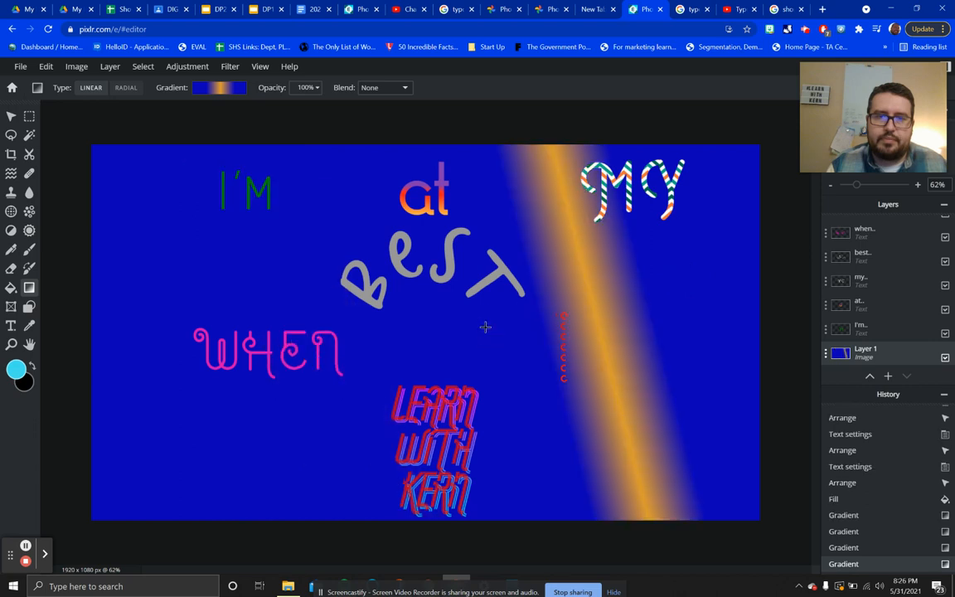
drag(554, 464, 259, 308)
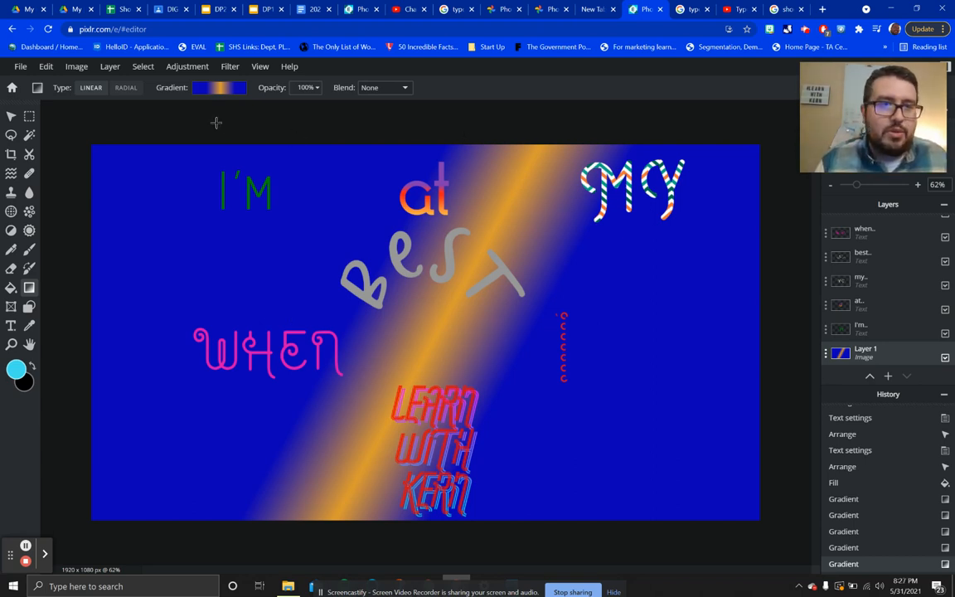
- Save the image as a PNG named with the creator's surname followed by "Quote", download it and close the save dialog
click(21, 66)
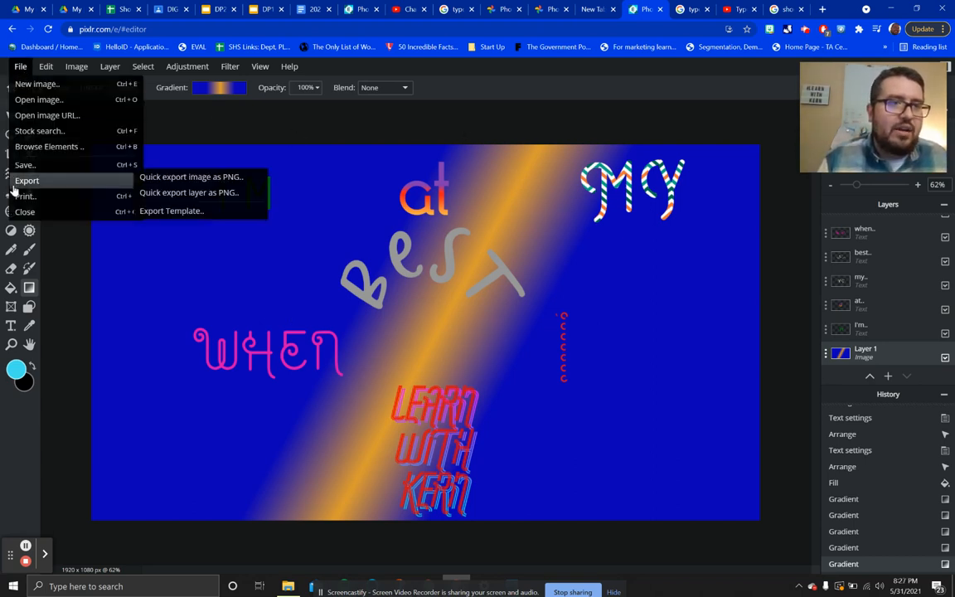
click(50, 164)
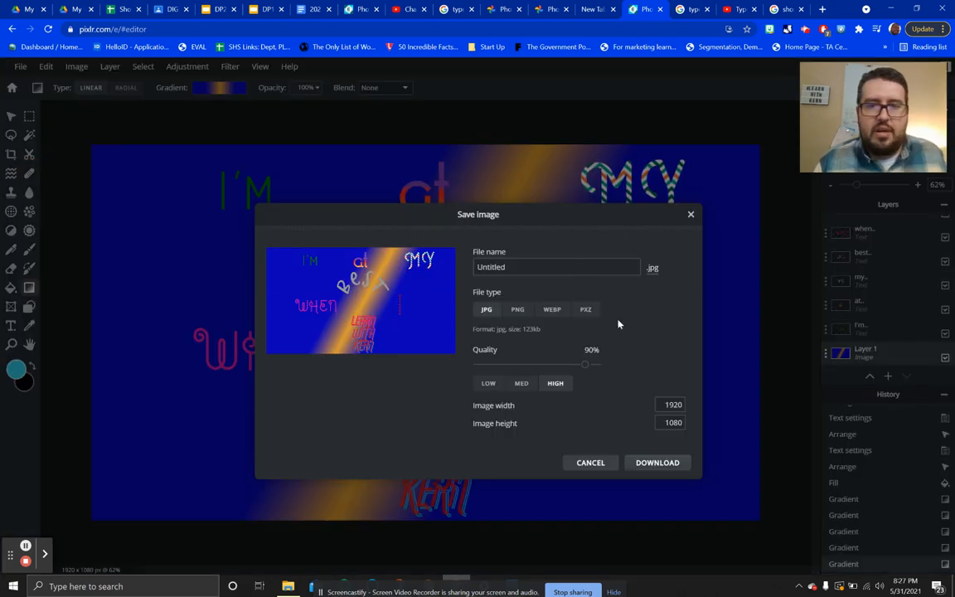
click(517, 310)
double_click(531, 268)
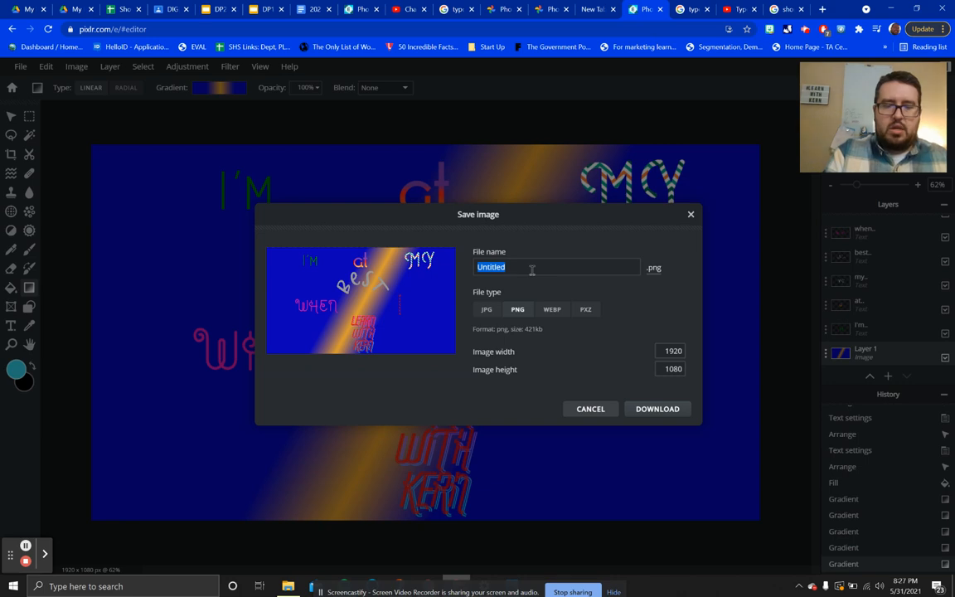
text(Kern Quote)
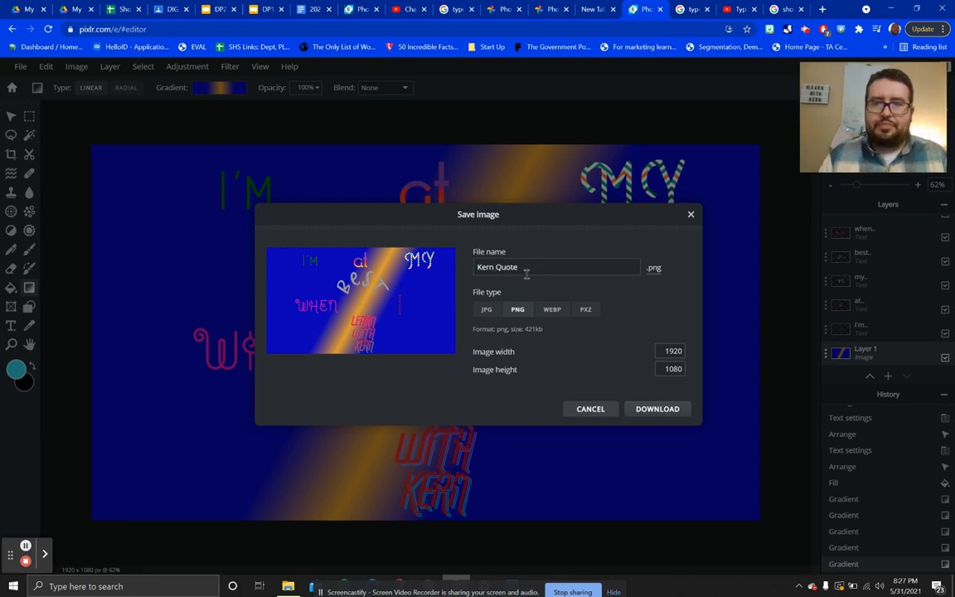
click(661, 414)
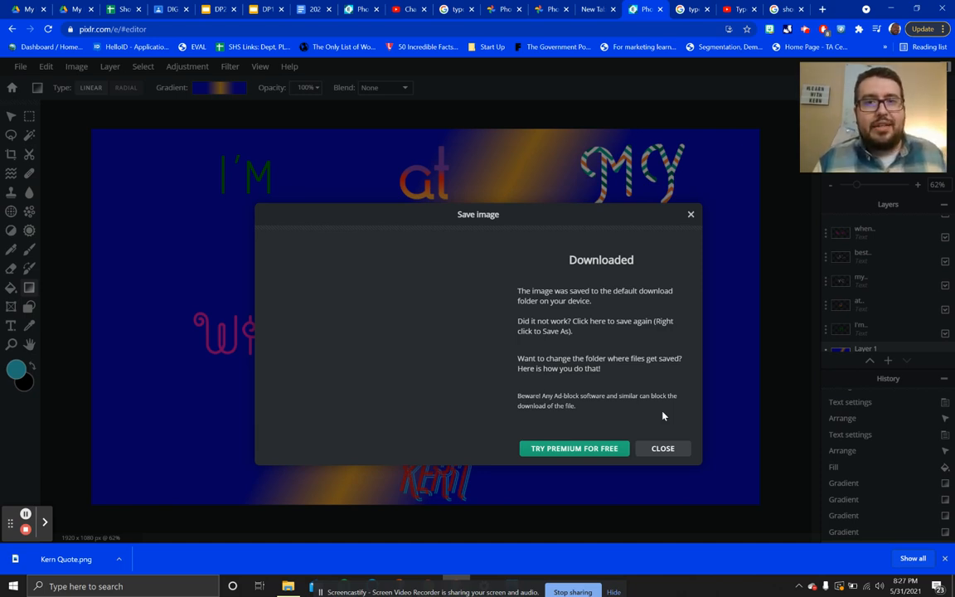
click(663, 448)
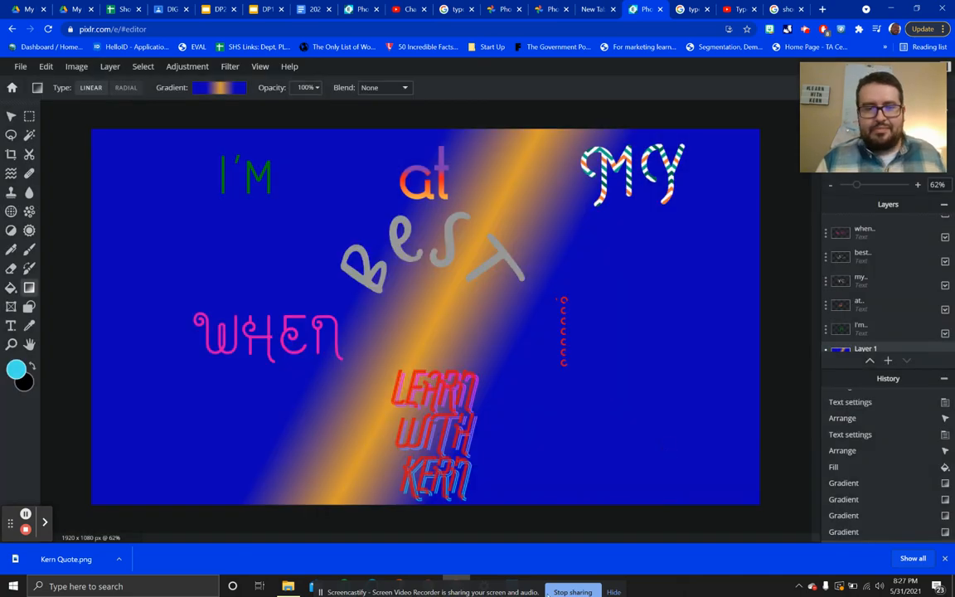